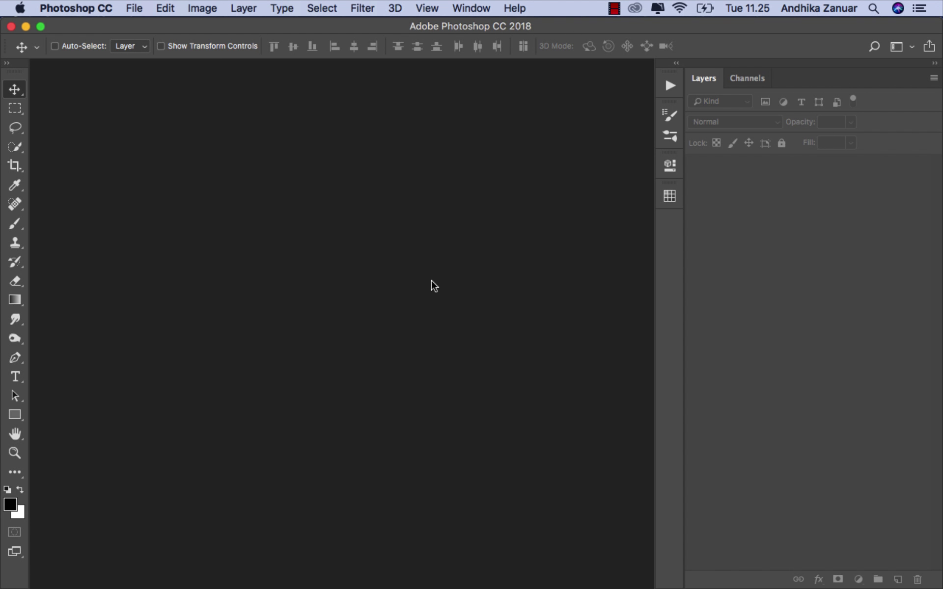
Step: Create a new 3000 × 2000 px, 200 ppi, 16-bit RGB landscape document with a grey background
left_click(134, 8)
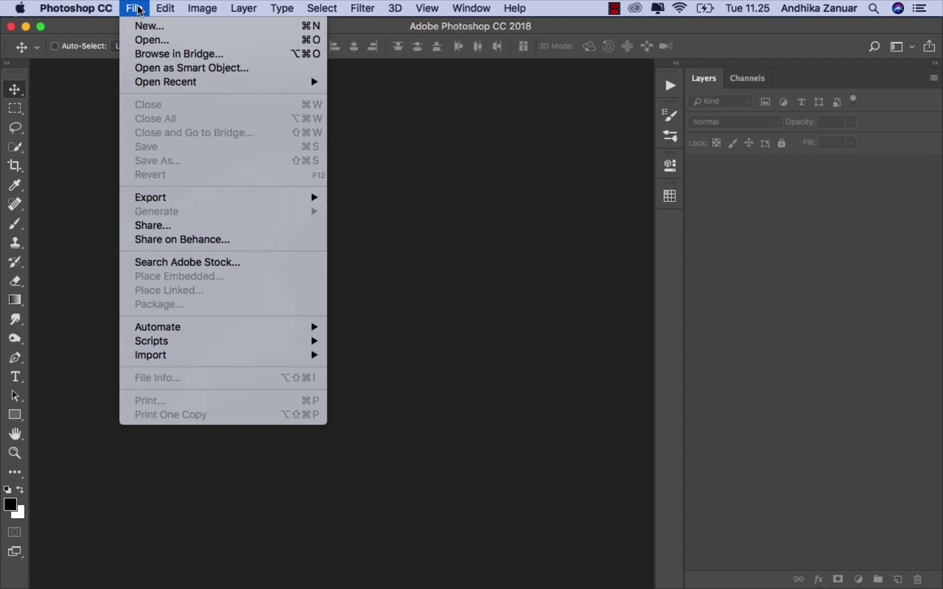
left_click(158, 30)
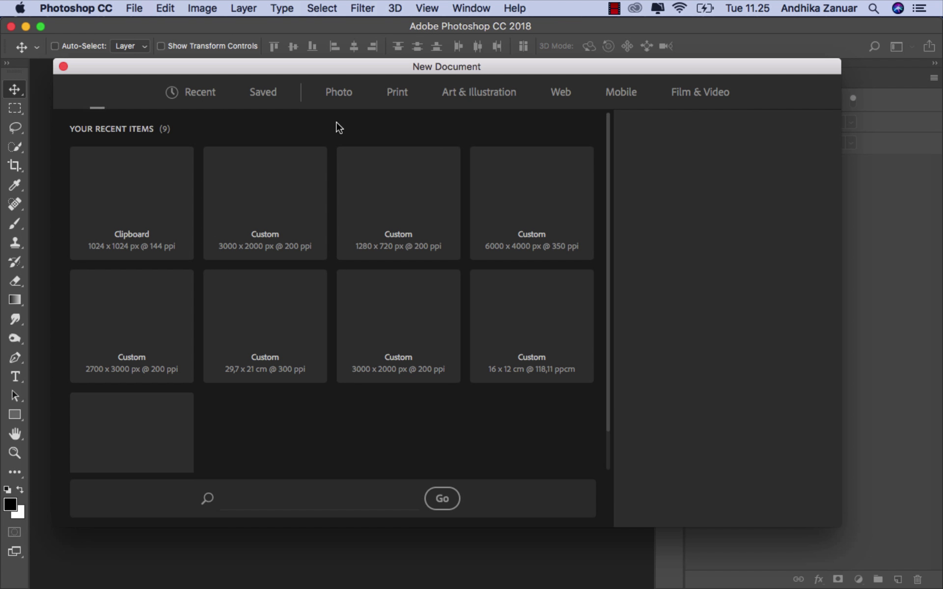
left_click(280, 193)
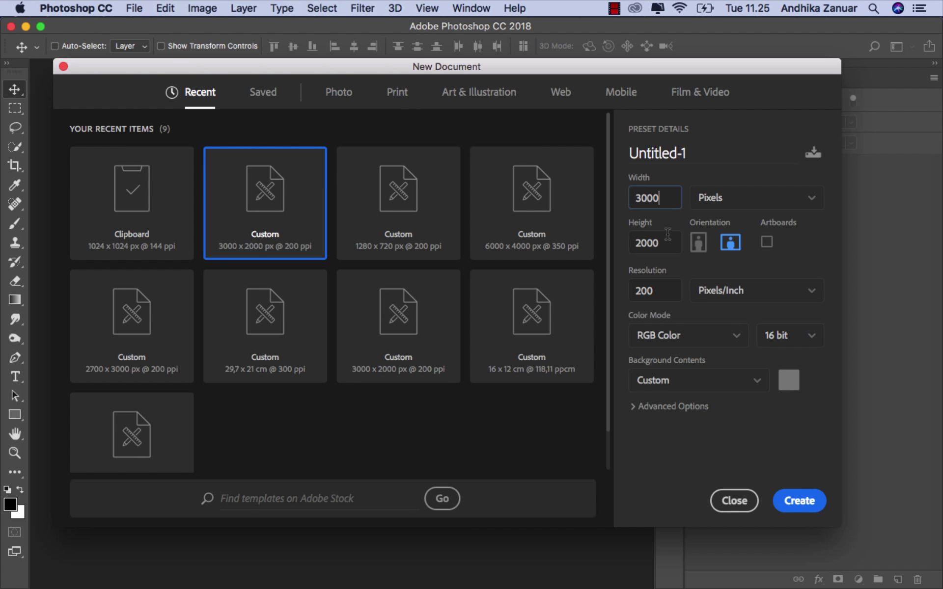
key("Tab")
key("Tab")
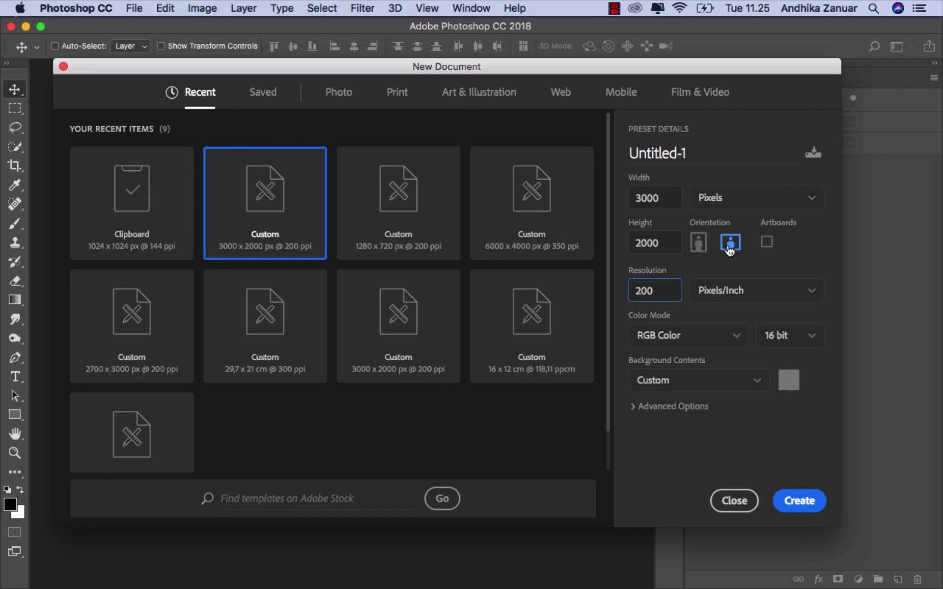
left_click(800, 501)
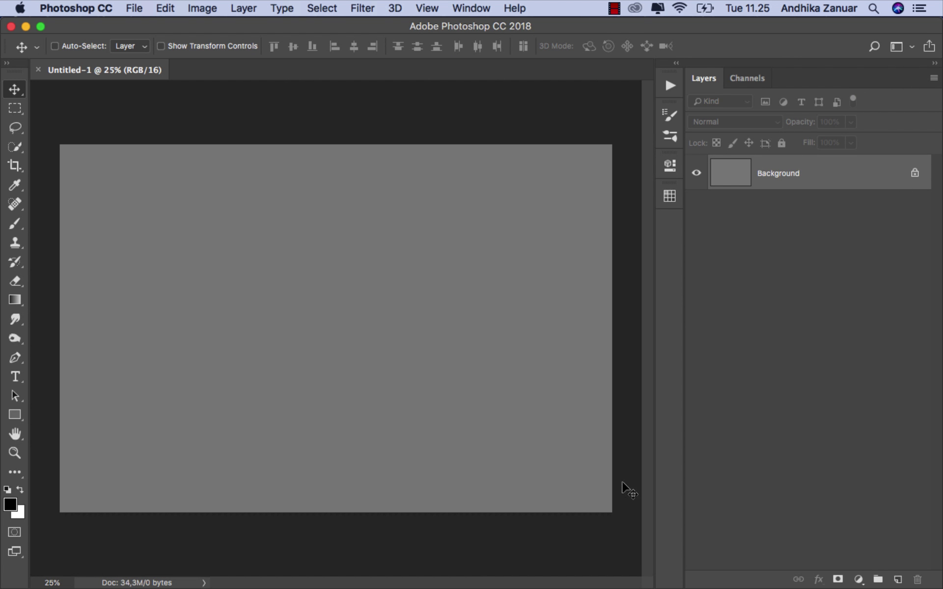
scroll(422, 418, "up", 2)
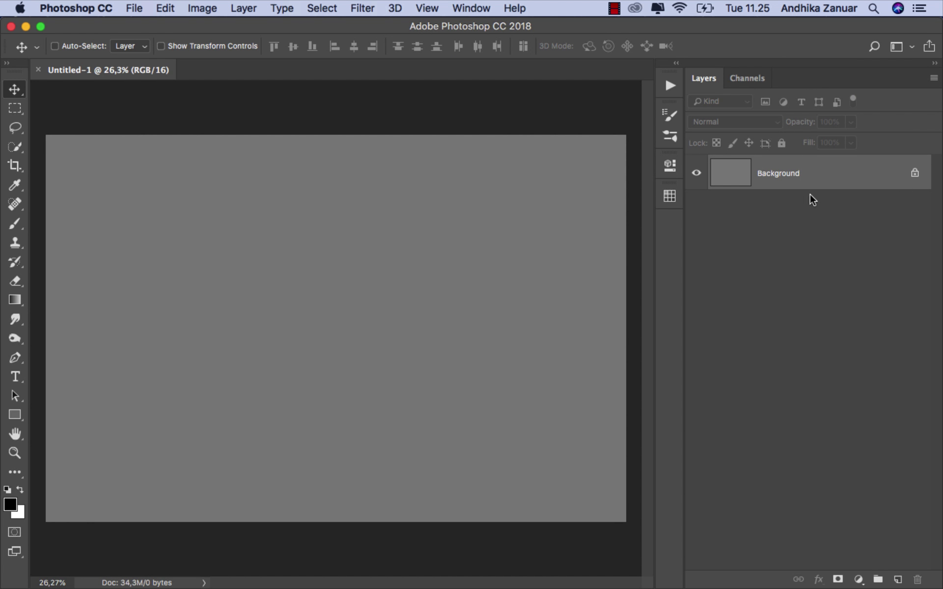
Step: Place the 'desert stock 4' photo into the document as an embedded layer
left_click(138, 9)
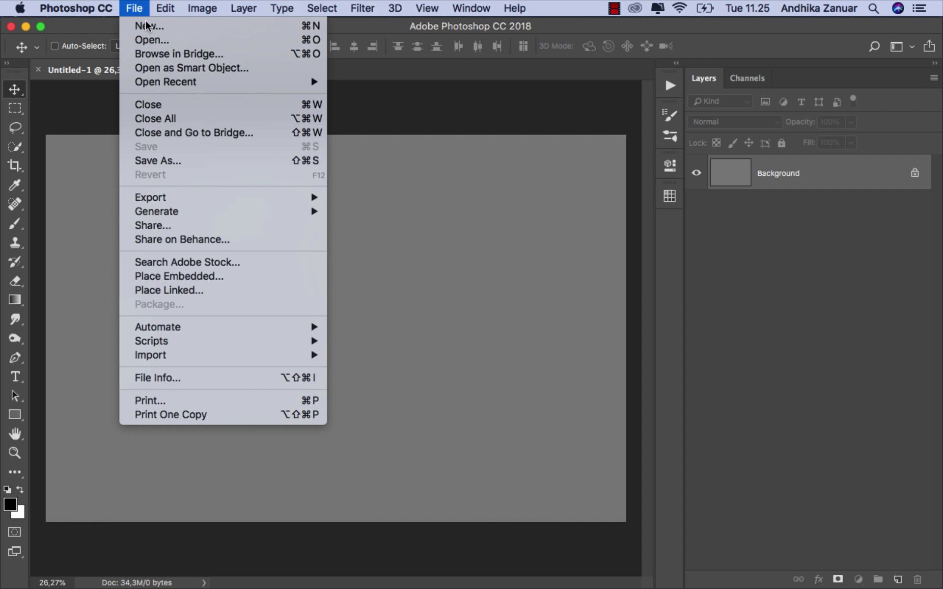
left_click(226, 278)
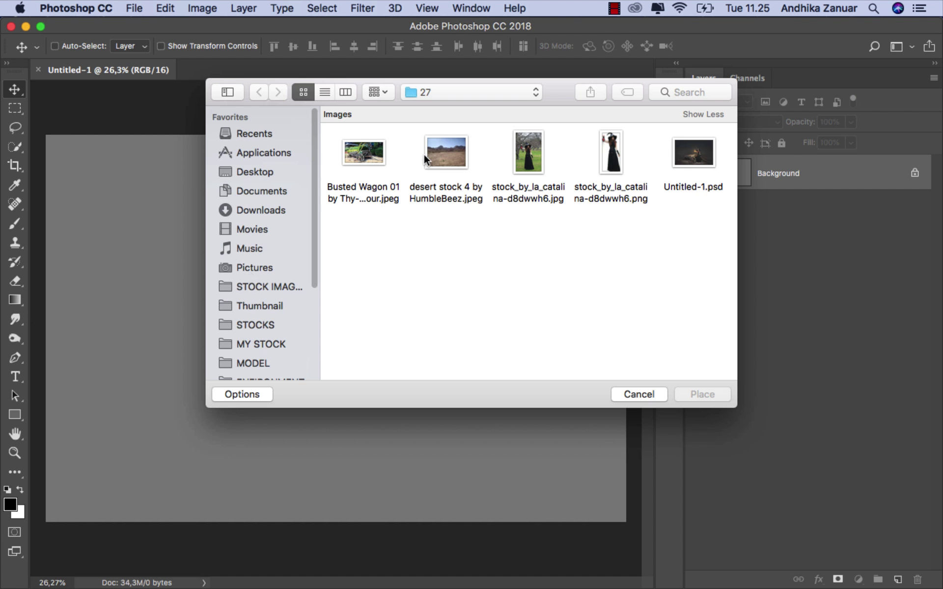
left_click(423, 154)
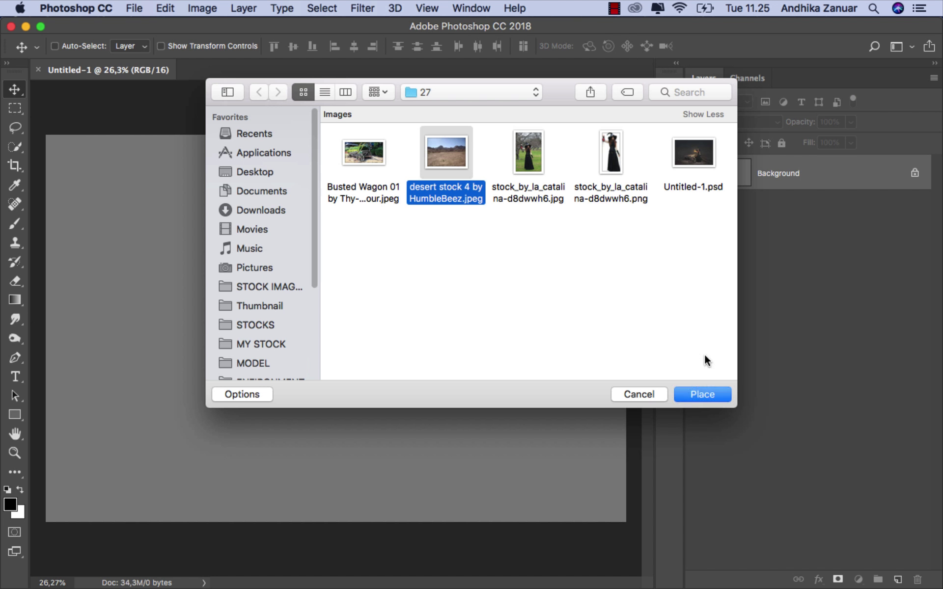
left_click(704, 395)
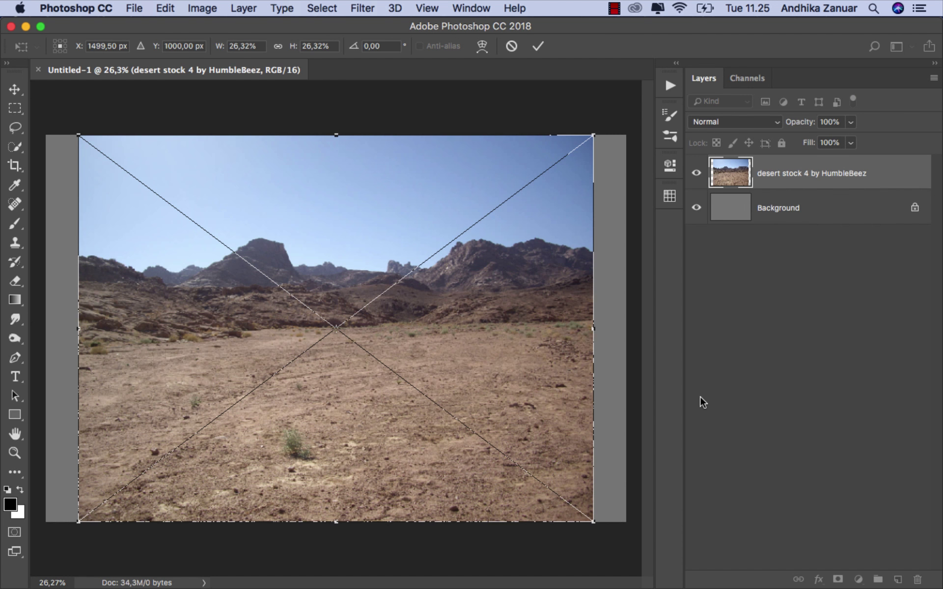
Step: Stretch the desert photo to canvas width, flip it horizontally and squash it into the lower canvas
left_click_drag(593, 327, 625, 327)
right_click(247, 274)
left_click(304, 445)
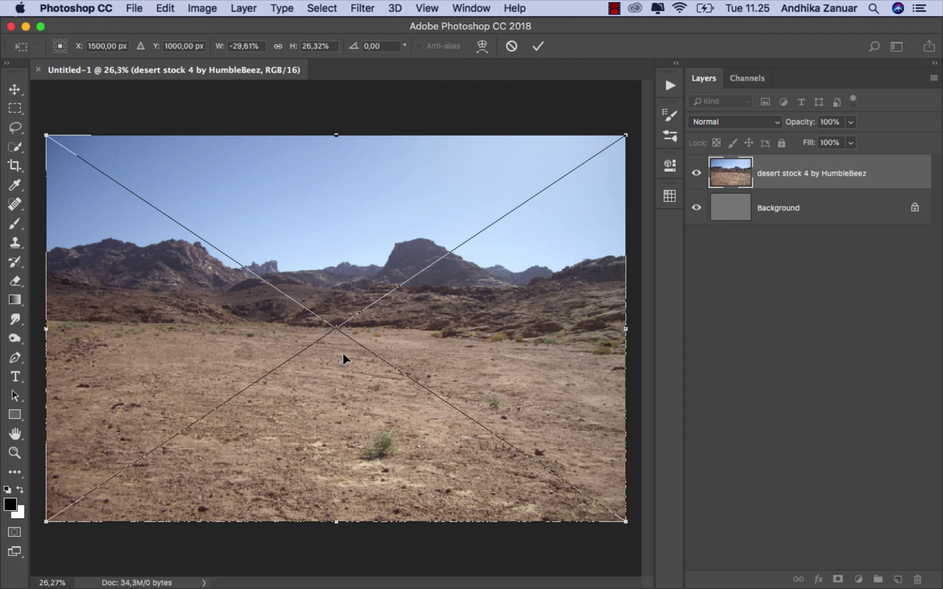
left_click_drag(337, 137, 336, 239)
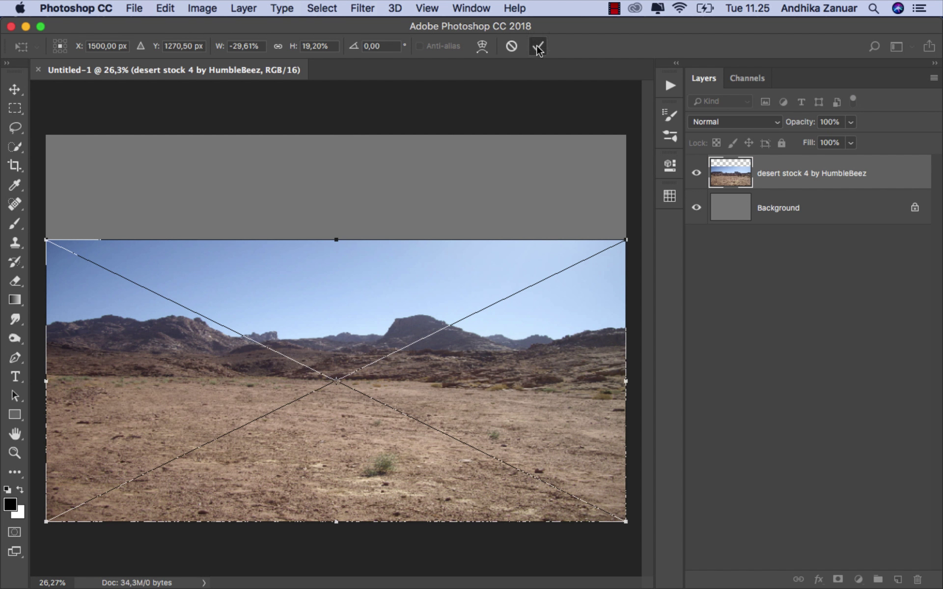
key("Return")
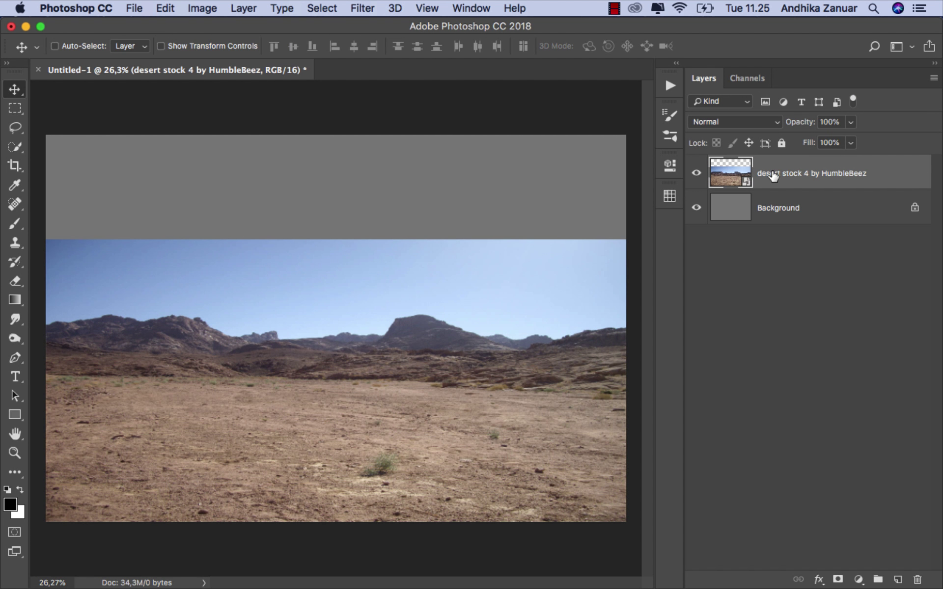
Step: Add a layer mask to the desert photo and use a vertical black-to-white gradient to fade out the sky and mountains
left_click(838, 579)
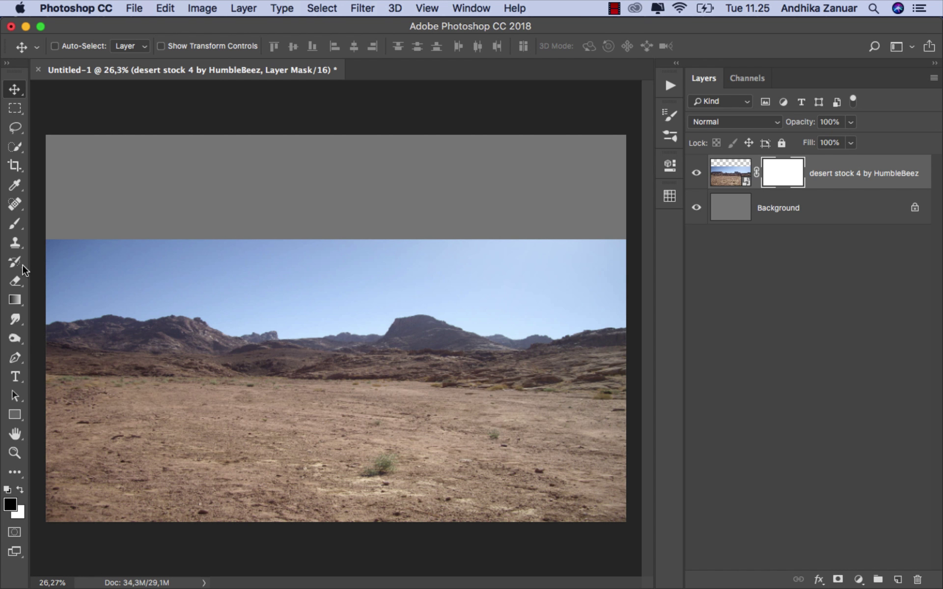
left_click(15, 299)
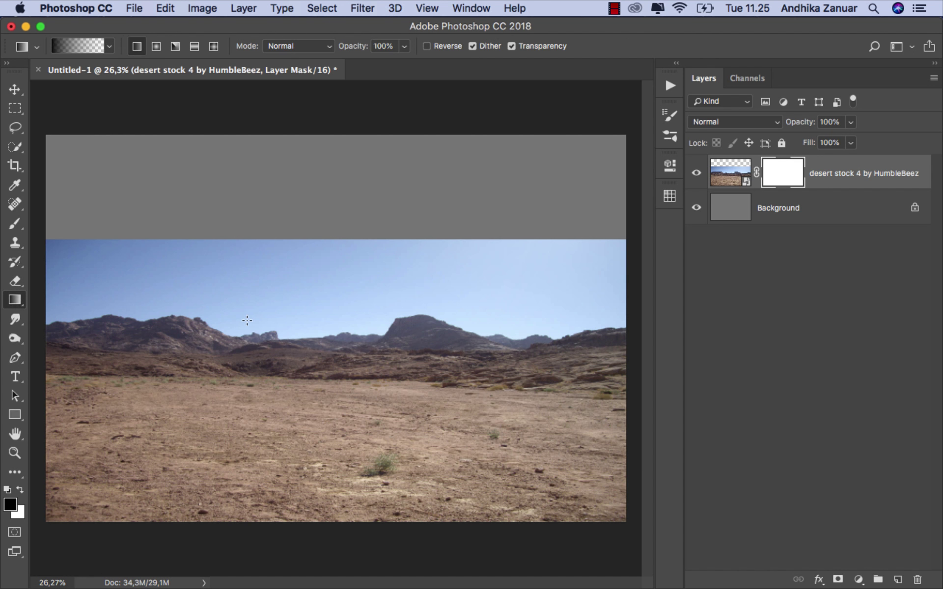
left_click(108, 47)
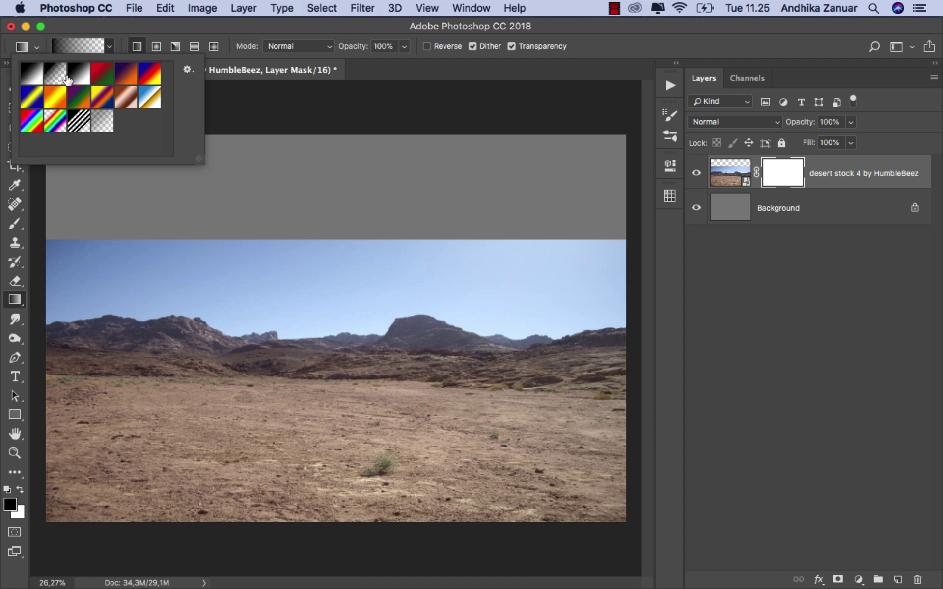
left_click(137, 46)
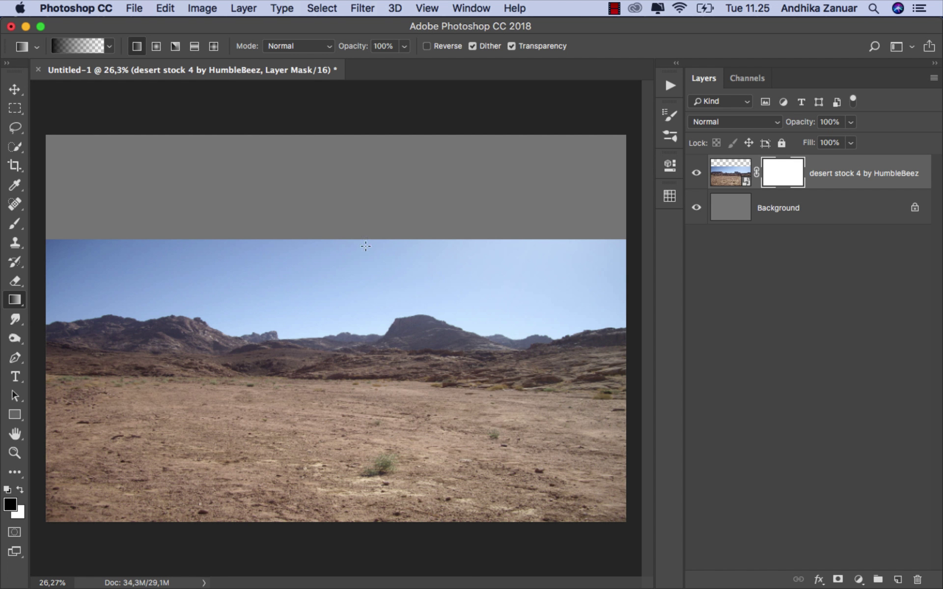
left_click_drag(336, 339, 334, 425)
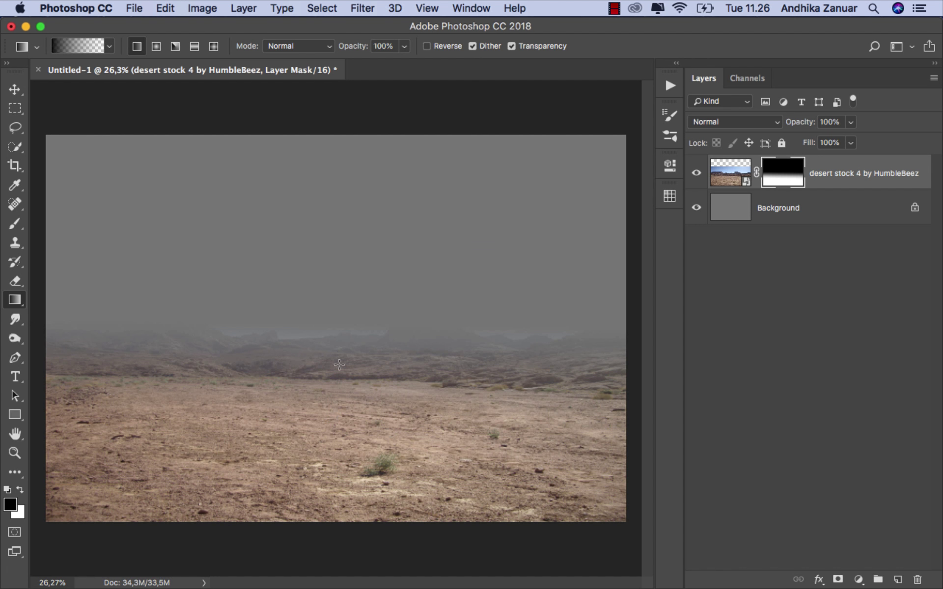
left_click_drag(324, 263, 331, 436)
left_click_drag(326, 241, 327, 457)
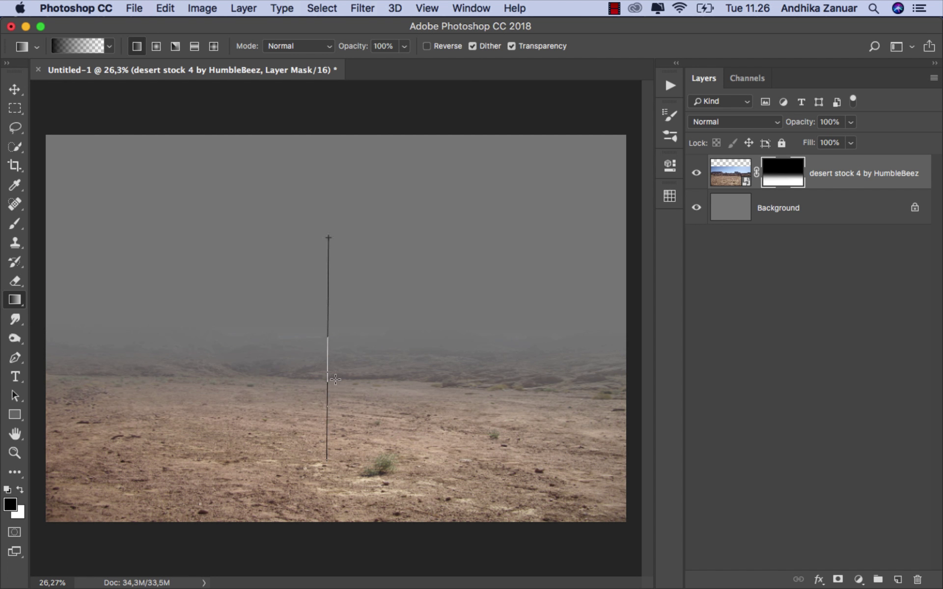
left_click_drag(331, 288, 330, 441)
left_click_drag(335, 233, 339, 447)
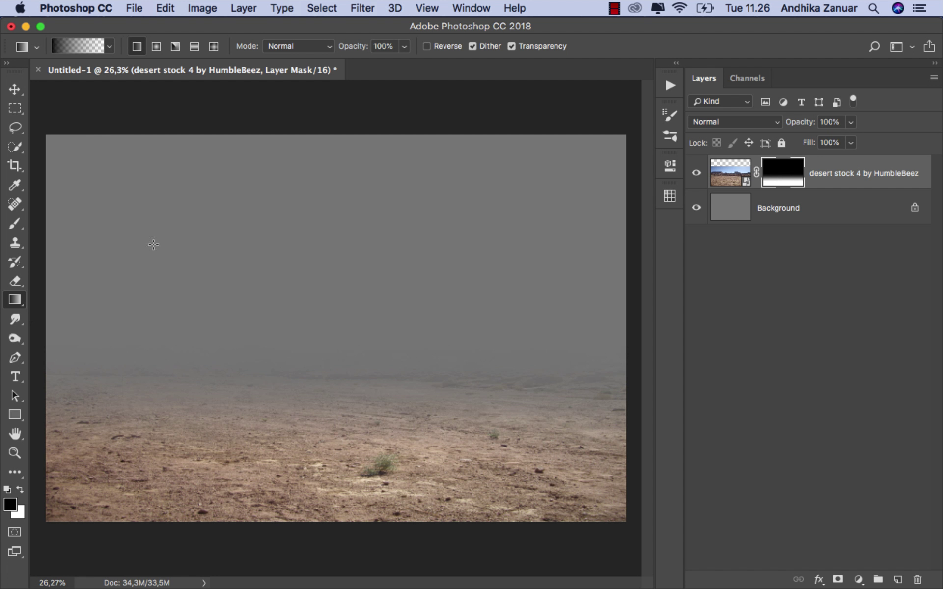
Step: Return to the Move tool and select the Background layer
left_click(18, 91)
left_click(833, 175)
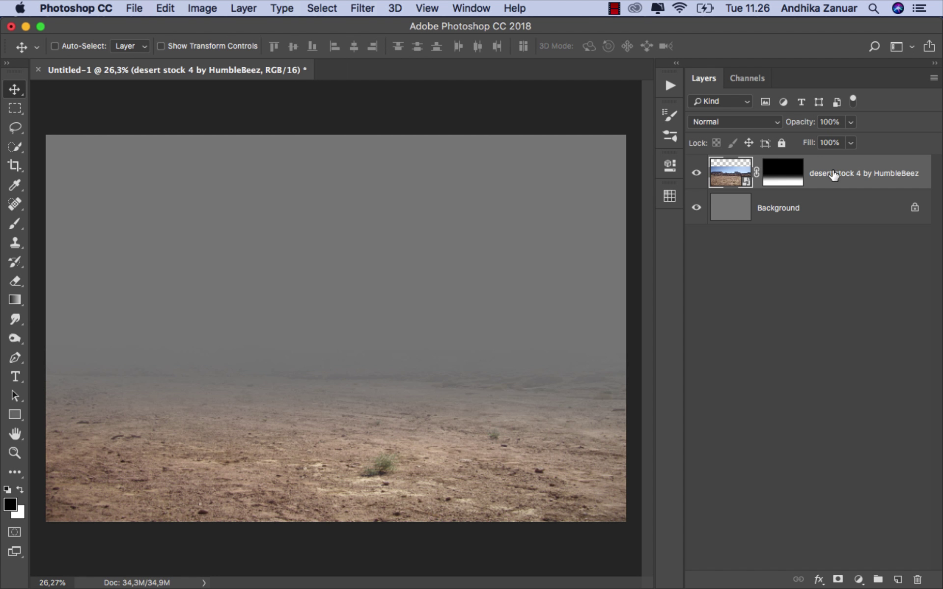
left_click(827, 208)
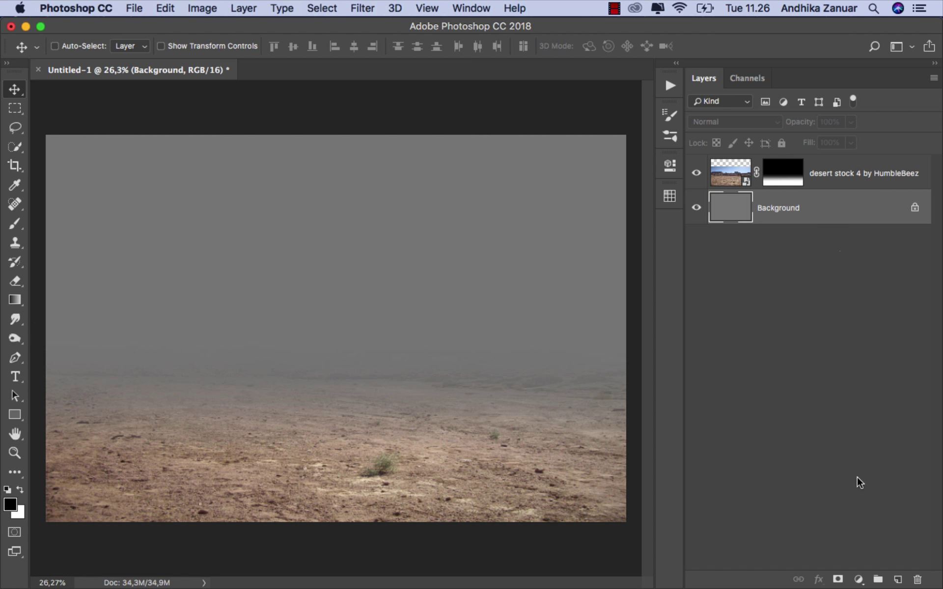
Step: Add a dark grey #2b2c2d solid Color Fill layer above the Background, beneath the desert photo
left_click(857, 579)
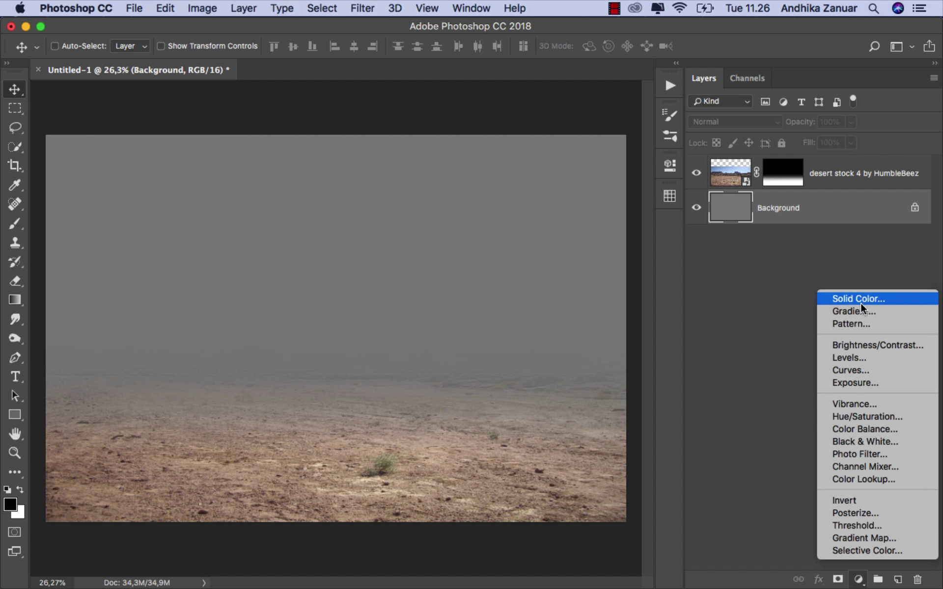
left_click(860, 304)
left_click(763, 365)
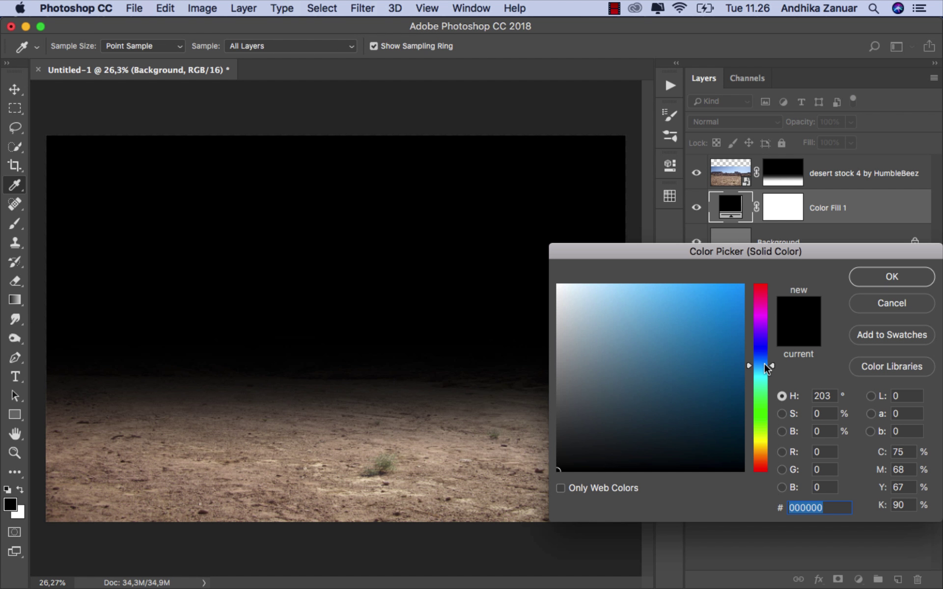
left_click_drag(765, 368, 766, 371)
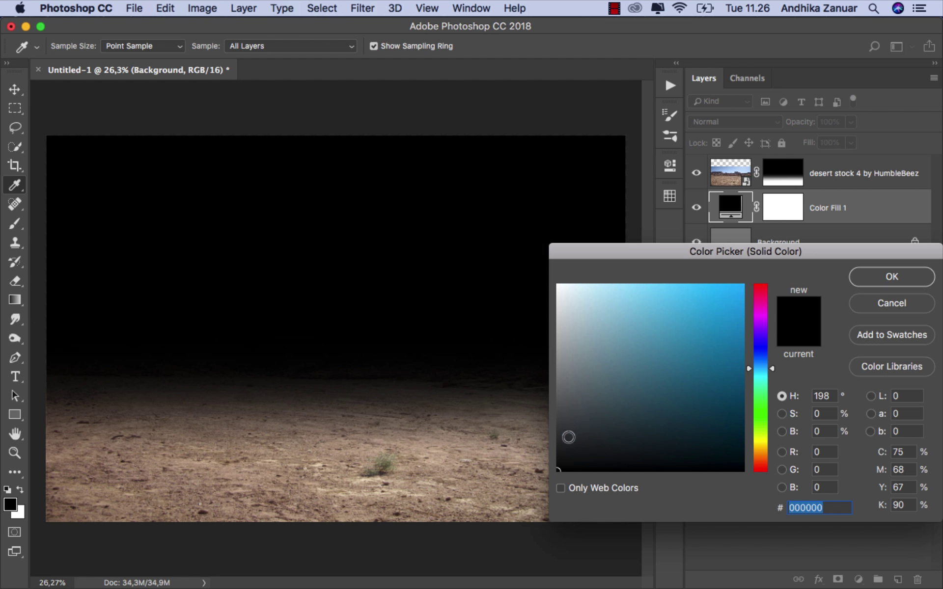
left_click(566, 438)
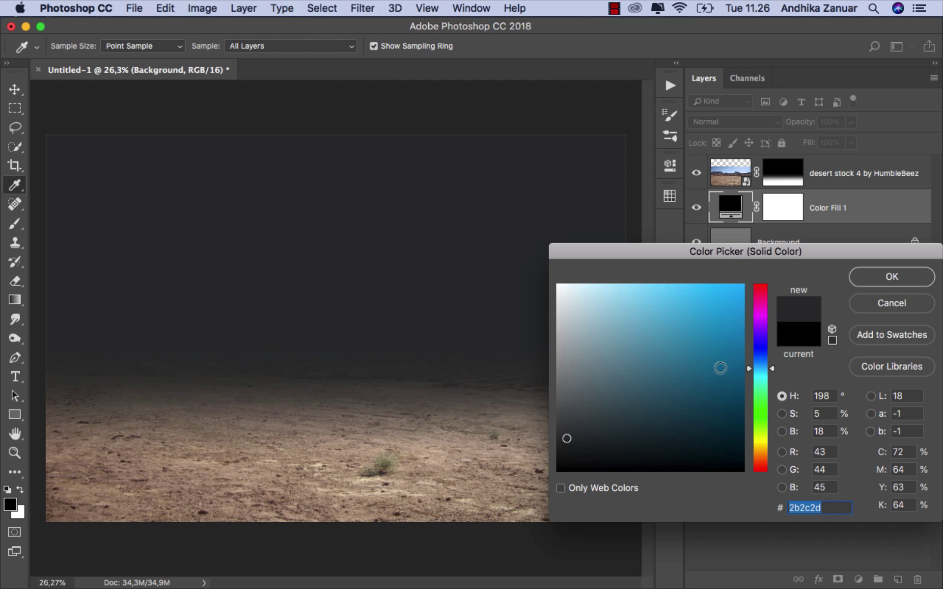
left_click(867, 280)
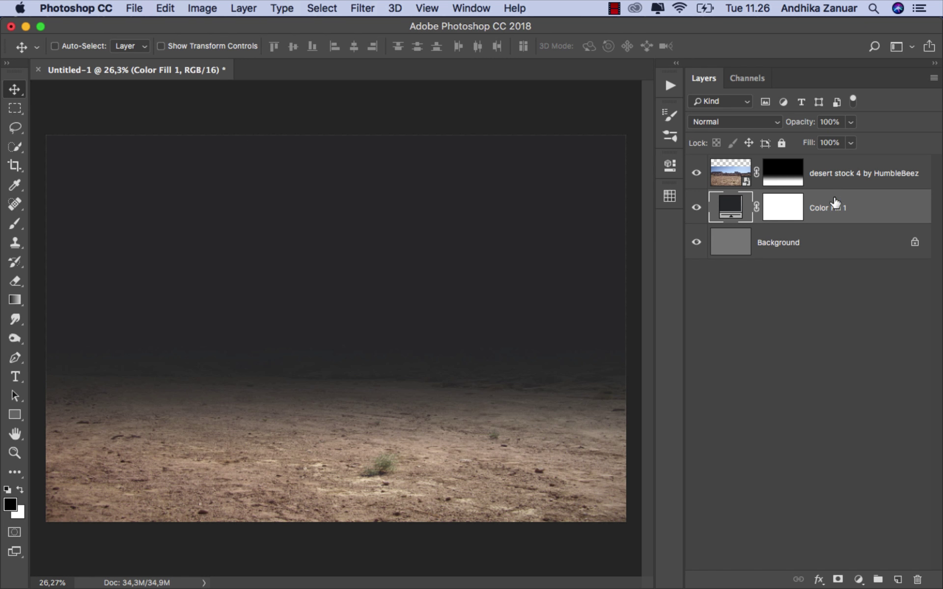
left_click(849, 178)
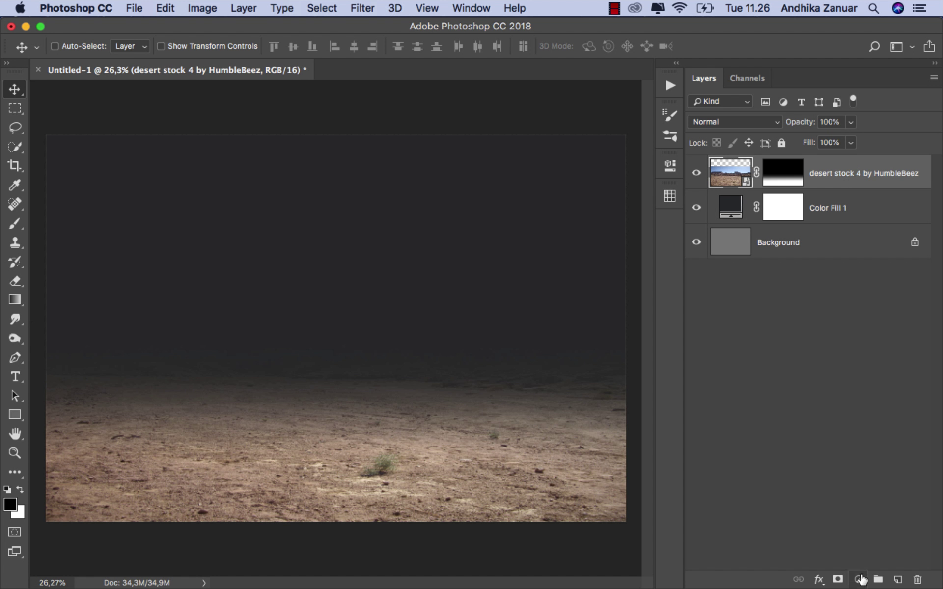
Step: Add a Levels adjustment clipped to the desert photo with the black input raised to 50
left_click(861, 579)
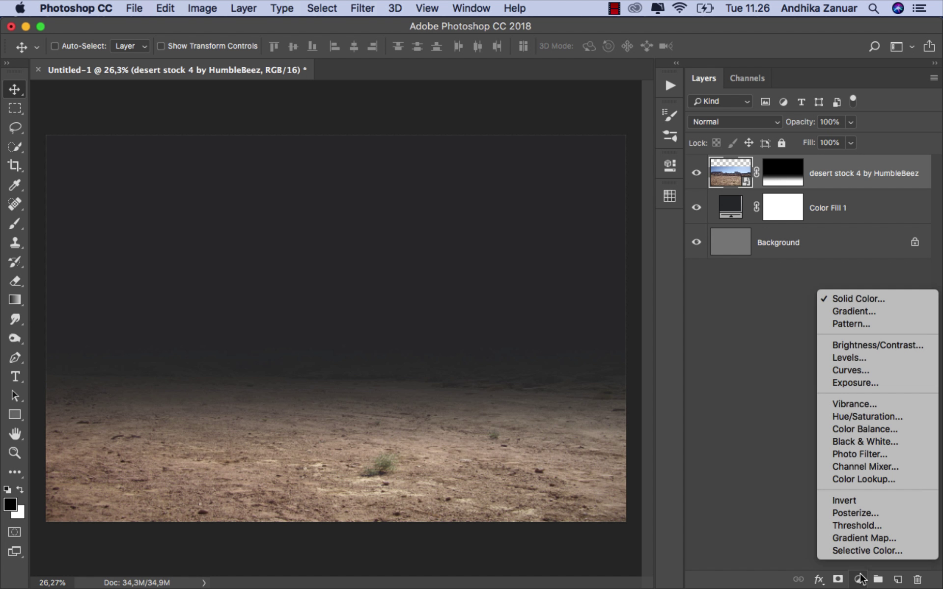
left_click(852, 355)
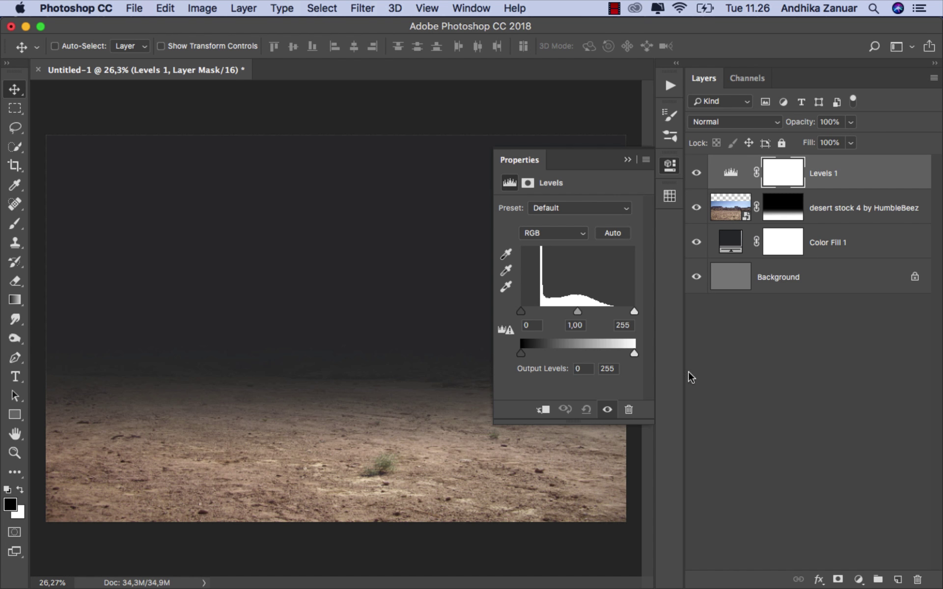
left_click(542, 409)
left_click_drag(520, 312, 542, 310)
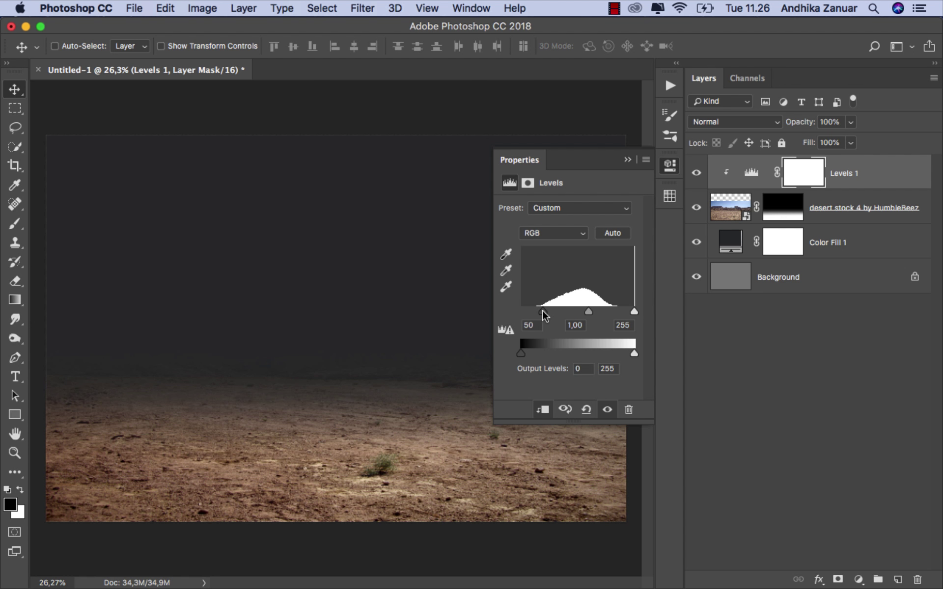
left_click(627, 160)
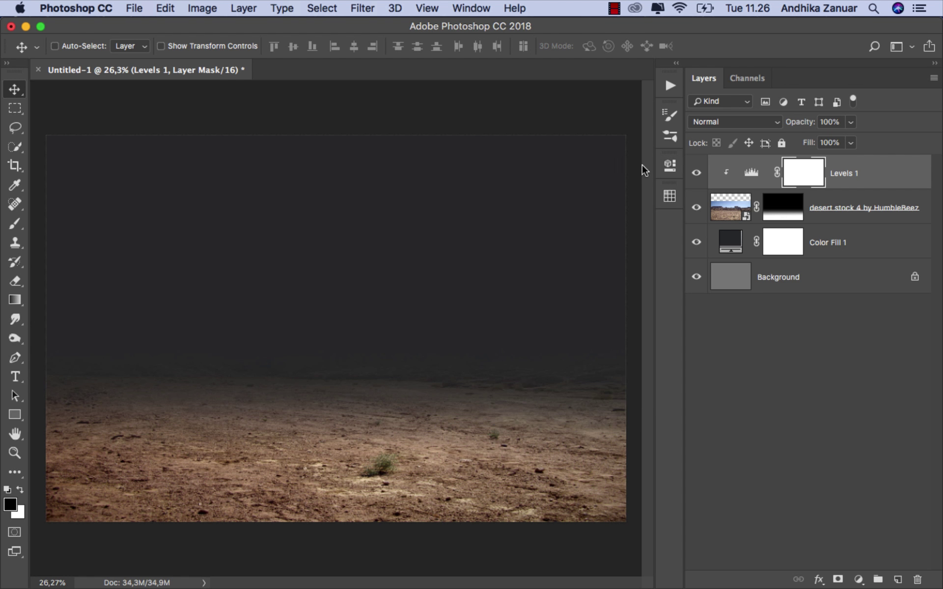
left_click(696, 173)
Step: Add a Vibrance adjustment at -45 clipped to the desert photo and compare the ground with it toggled on and off
left_click(857, 579)
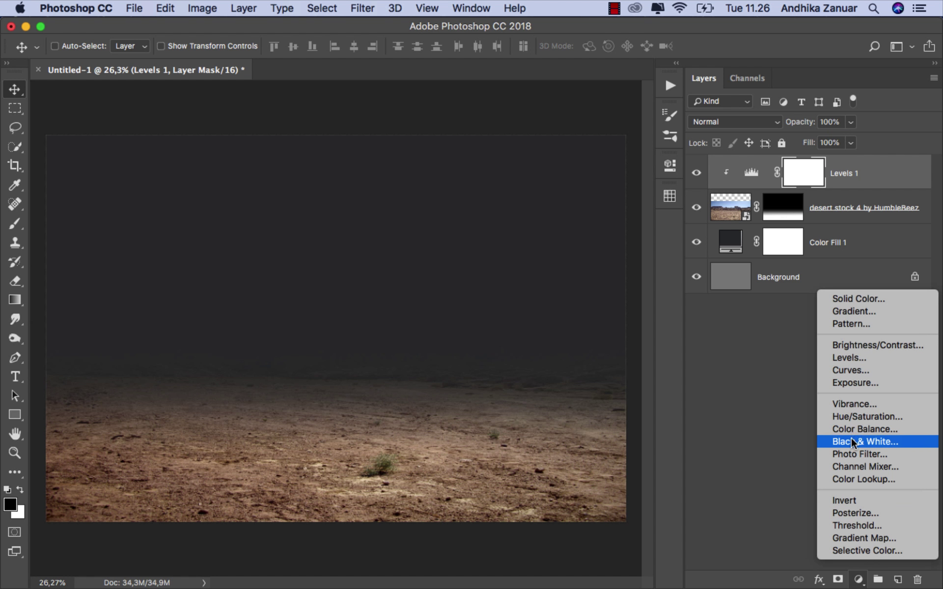
left_click(860, 404)
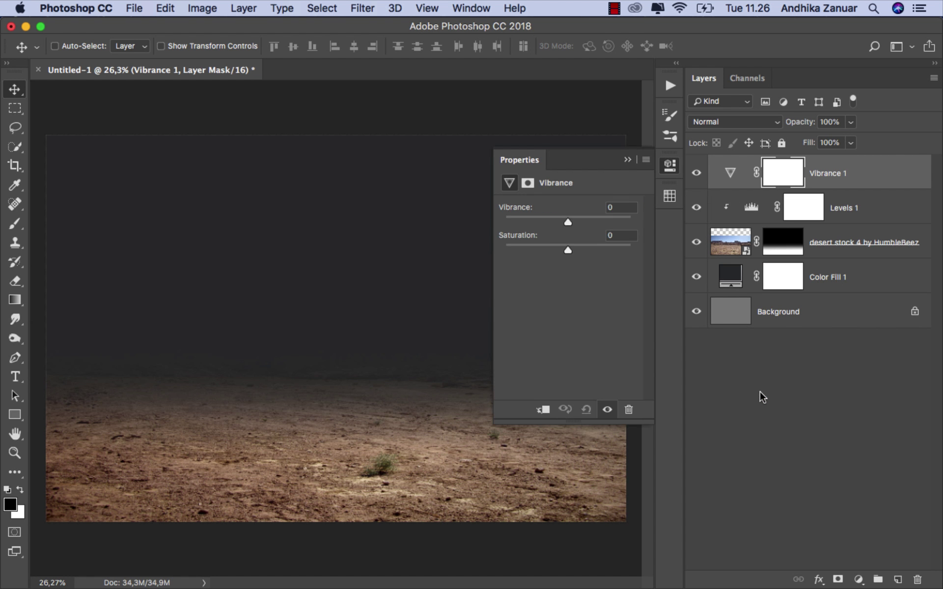
left_click(545, 410)
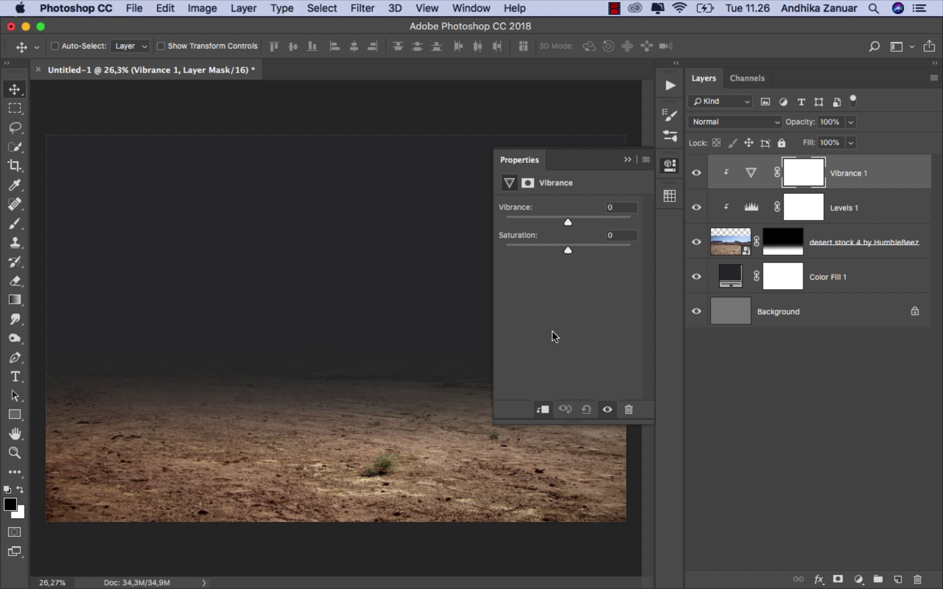
left_click_drag(567, 219, 534, 220)
left_click(626, 160)
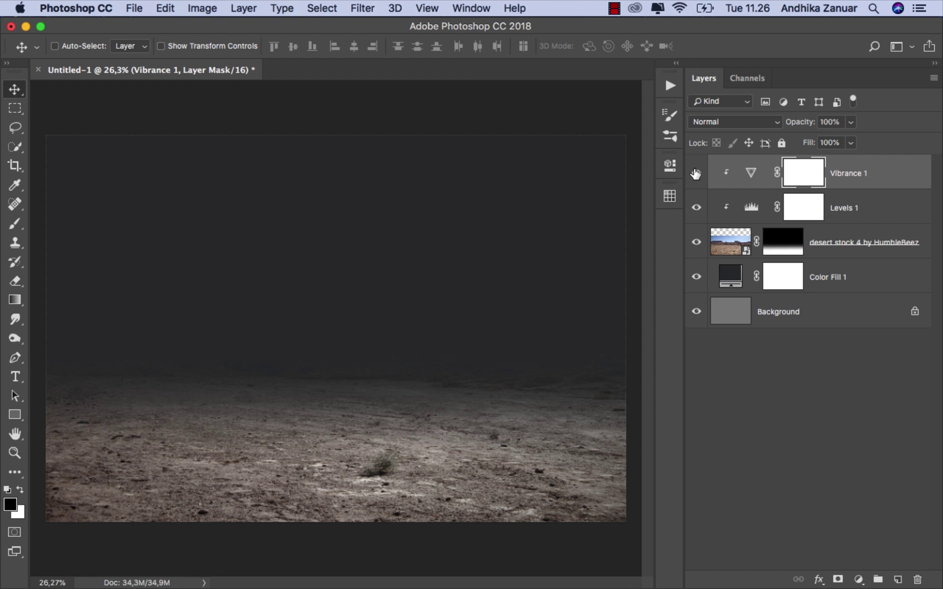
left_click(695, 173)
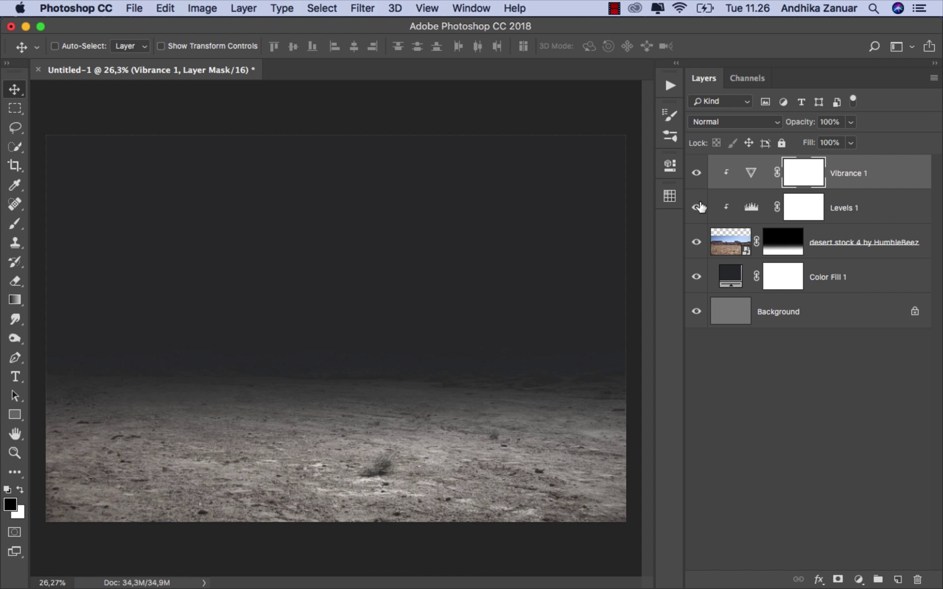
left_click(854, 183)
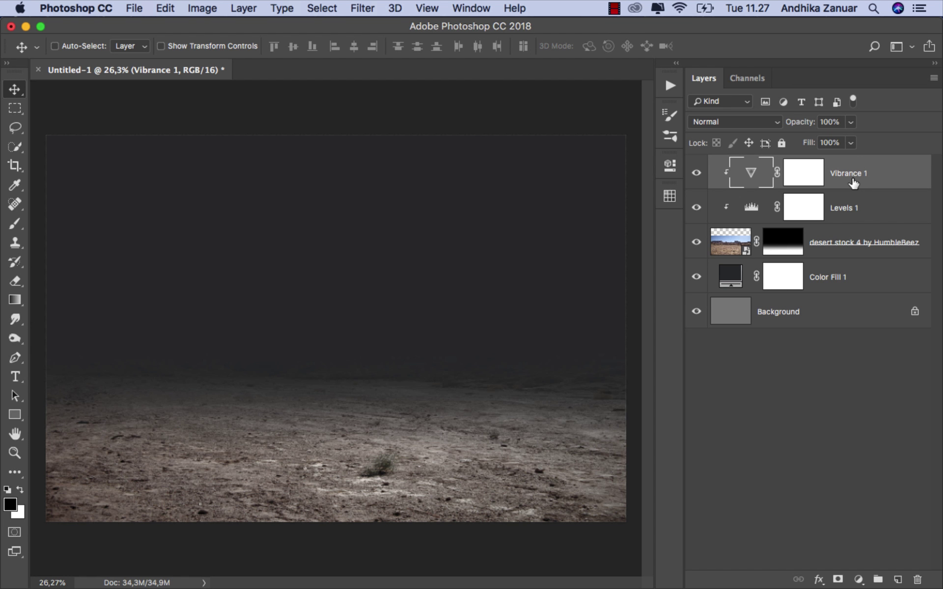
left_click(853, 282)
Step: On a new layer above Color Fill 1, draw a #3c3c3c gradient rising from the ground into the sky
left_click(896, 580)
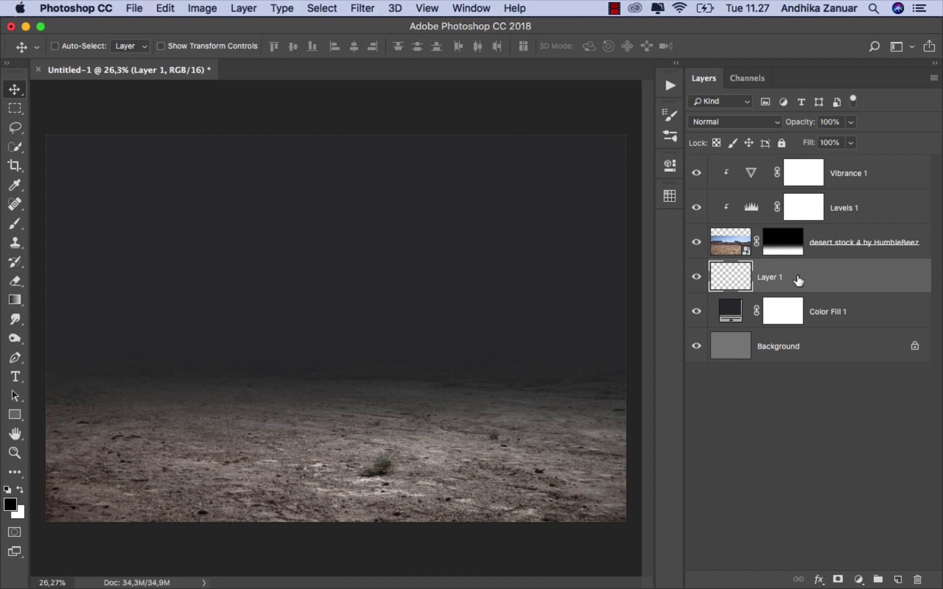
left_click(20, 300)
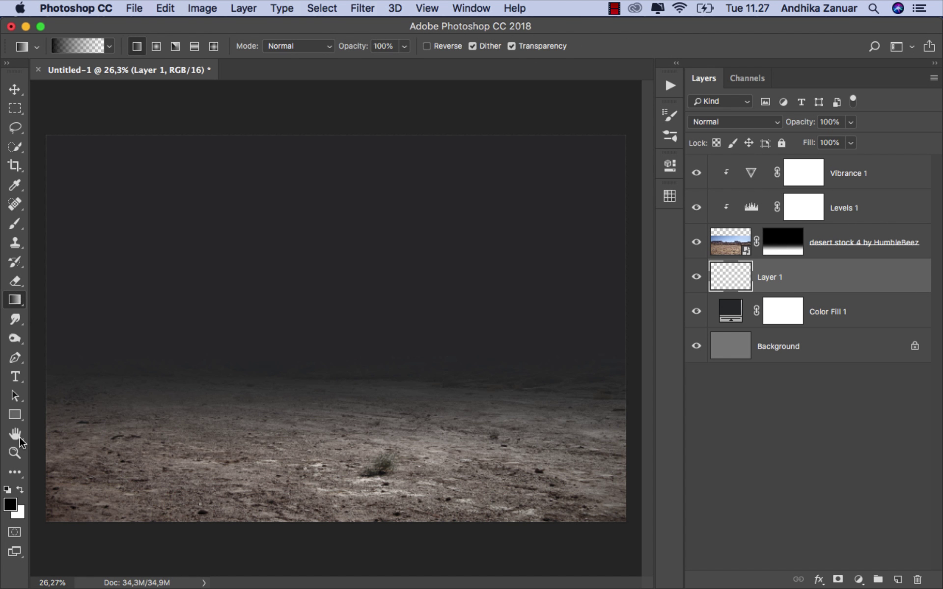
left_click(9, 504)
left_click(336, 393)
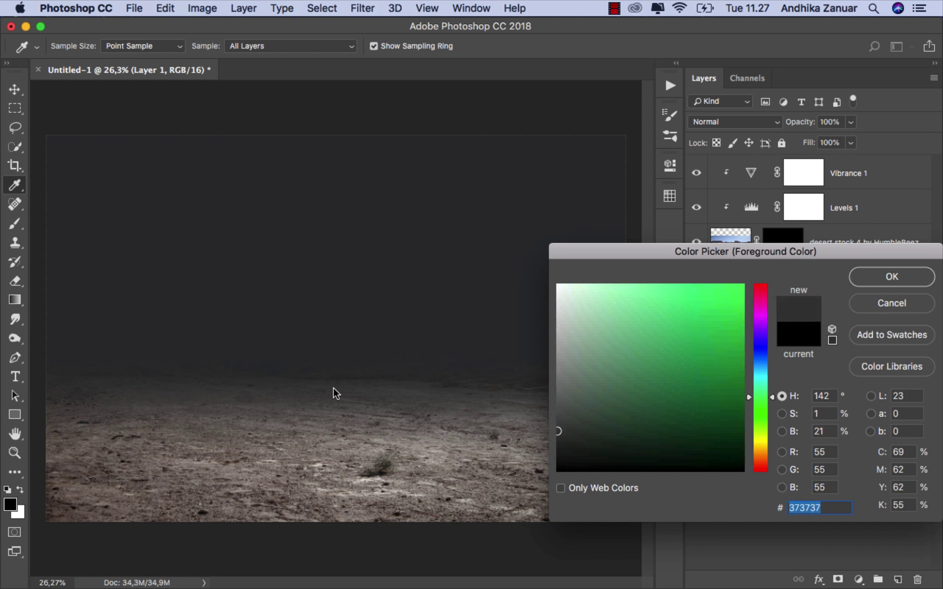
left_click(337, 392)
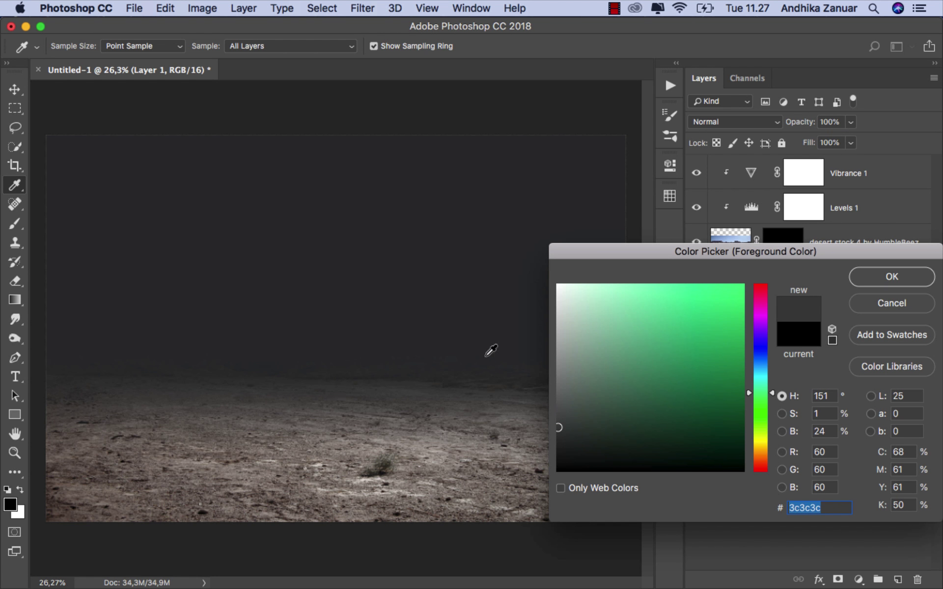
left_click(863, 277)
key("g")
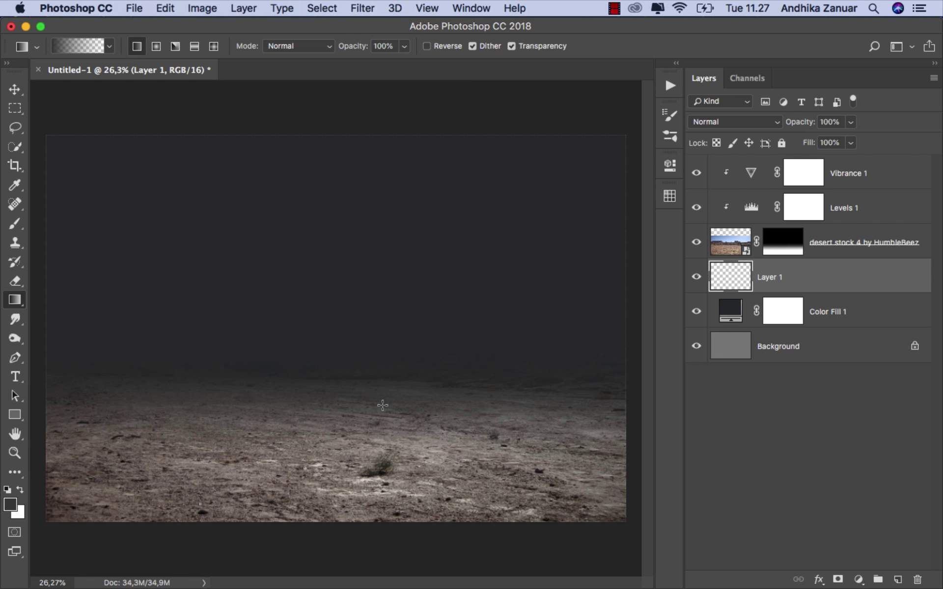
left_click_drag(327, 481, 327, 174)
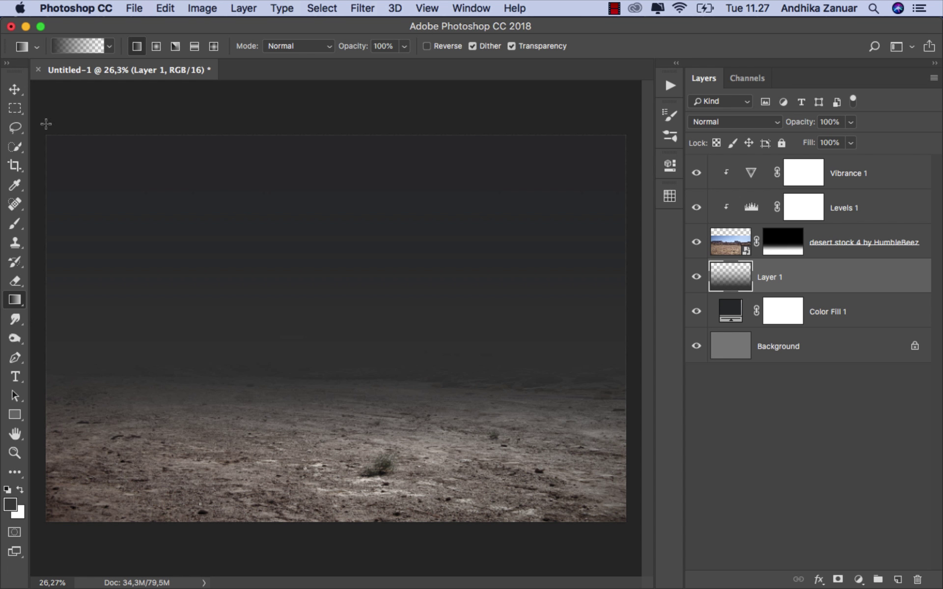
Step: Toggle Layer 1's visibility to check the gradient, then reselect Vibrance 1
key("v")
left_click(696, 277)
left_click(697, 277)
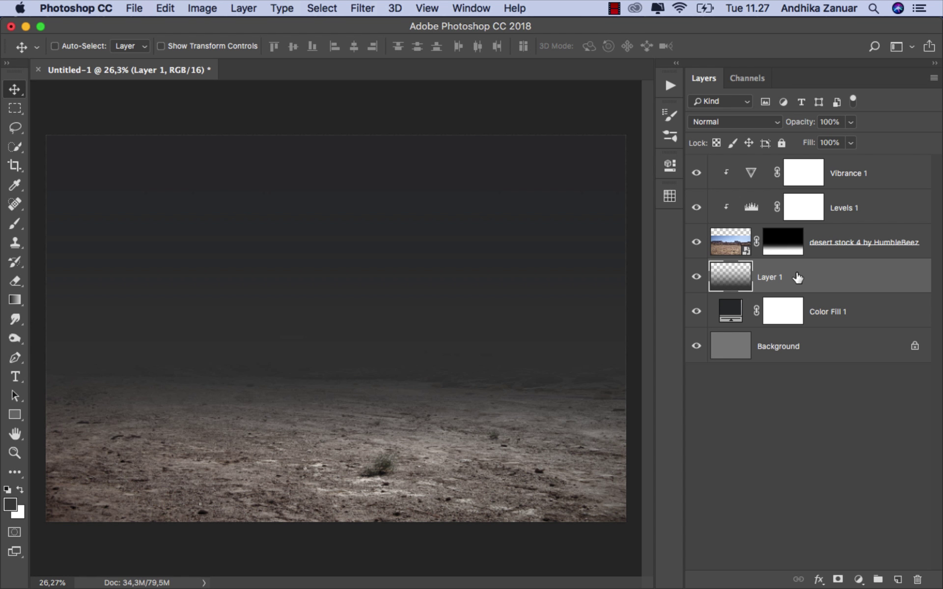
left_click(861, 175)
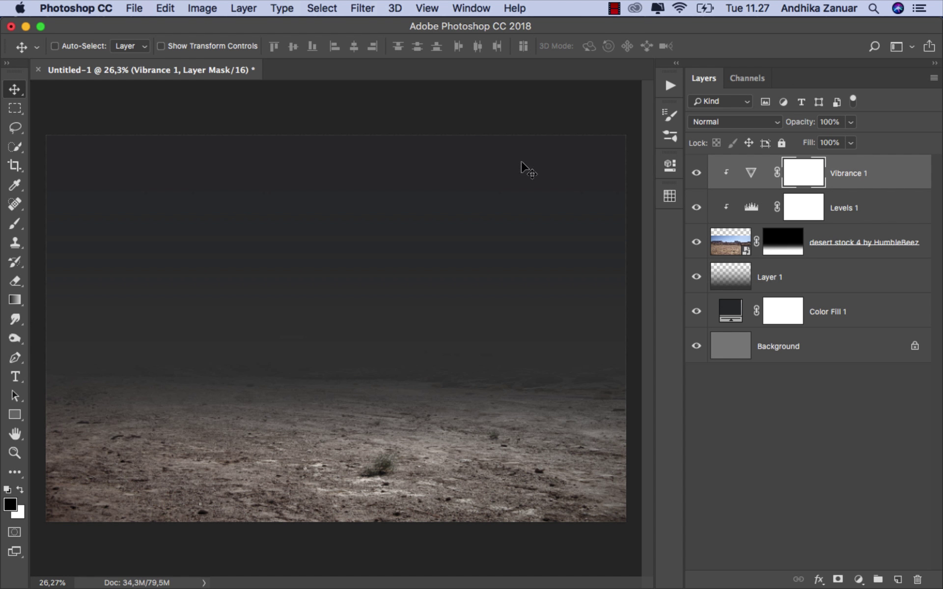
left_click(137, 9)
Step: Open 'Busted Wagon 01 by Thy-Darkest-Hour.jpeg' from folder 27 as a new document
left_click(169, 40)
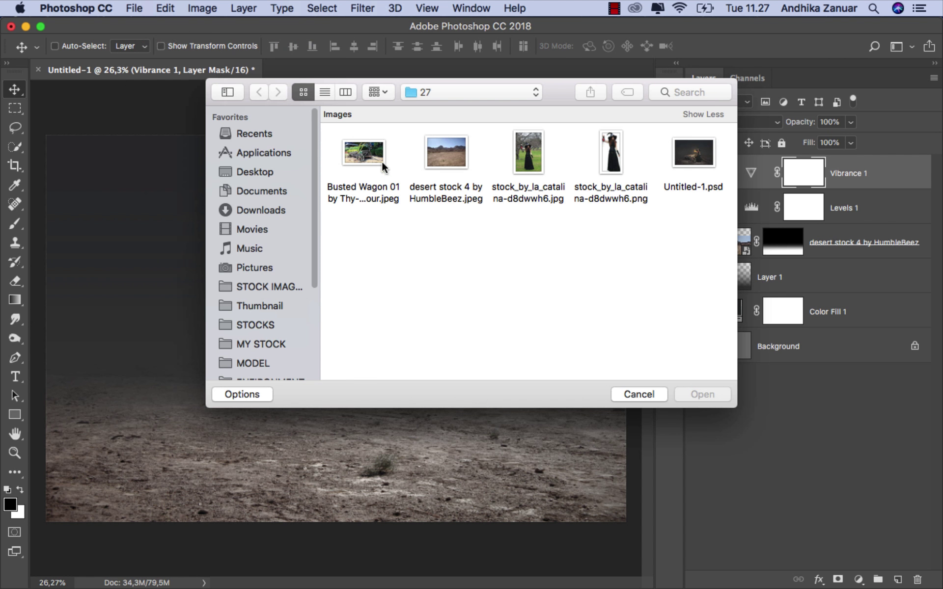
left_click(375, 162)
left_click(703, 395)
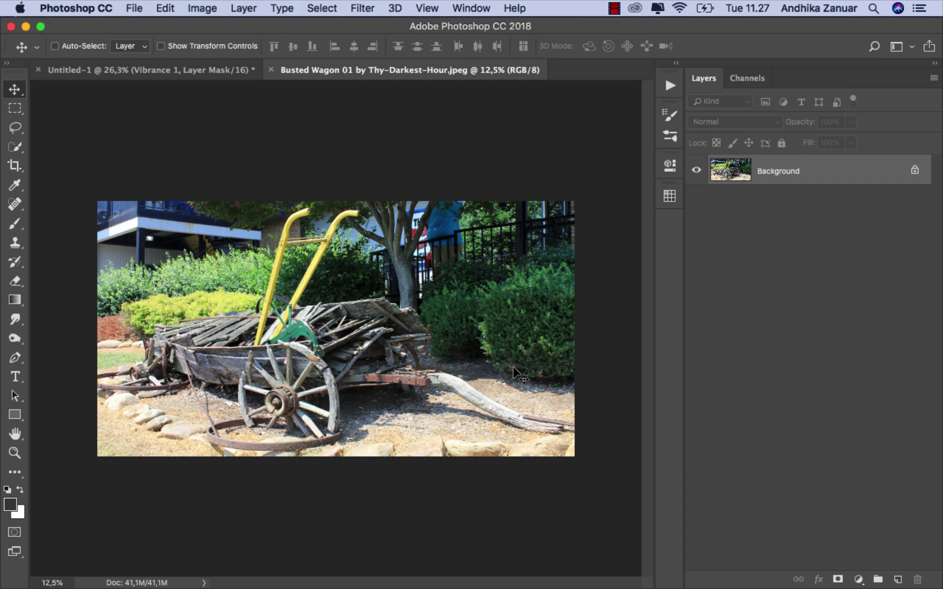
left_click(14, 358)
Step: Zoom in on the front wheel and start a Pen path along the plank and the wagon's lower edge
left_click(73, 358)
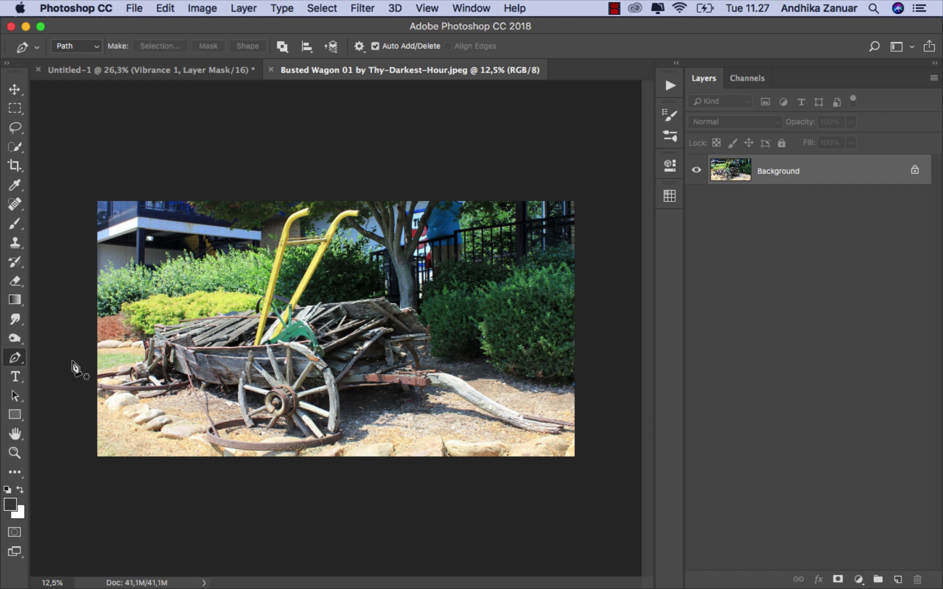
scroll(265, 462, "up", 5)
scroll(245, 451, "up", 2)
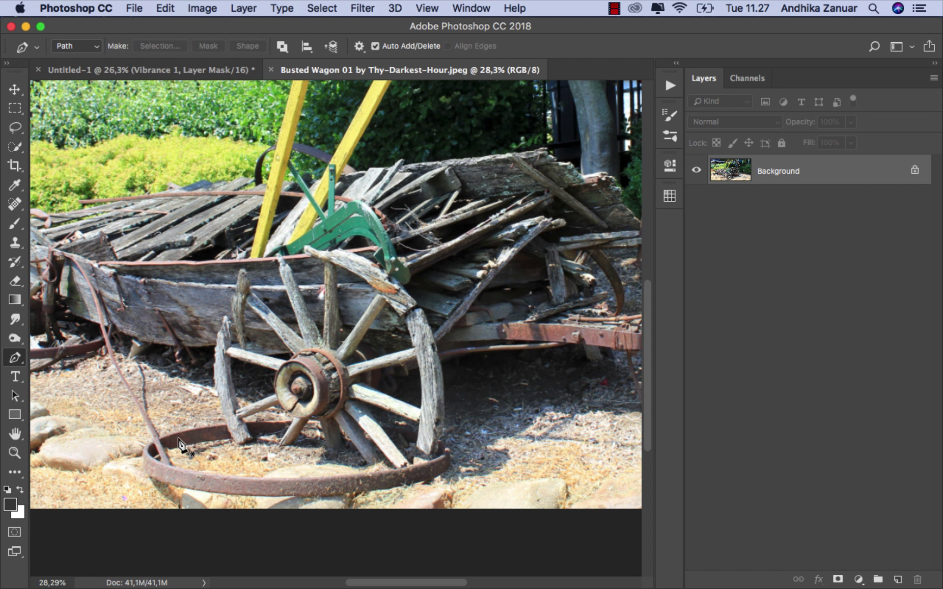
scroll(231, 442, "up", 5)
scroll(231, 444, "up", 3)
left_click_drag(265, 390, 398, 471)
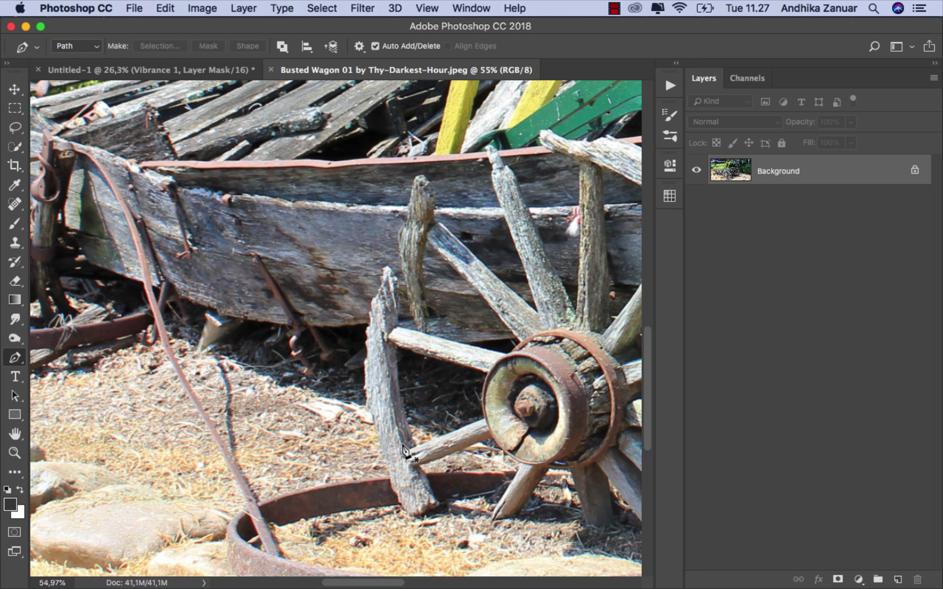
left_click(391, 473)
left_click(371, 401)
left_click(366, 375)
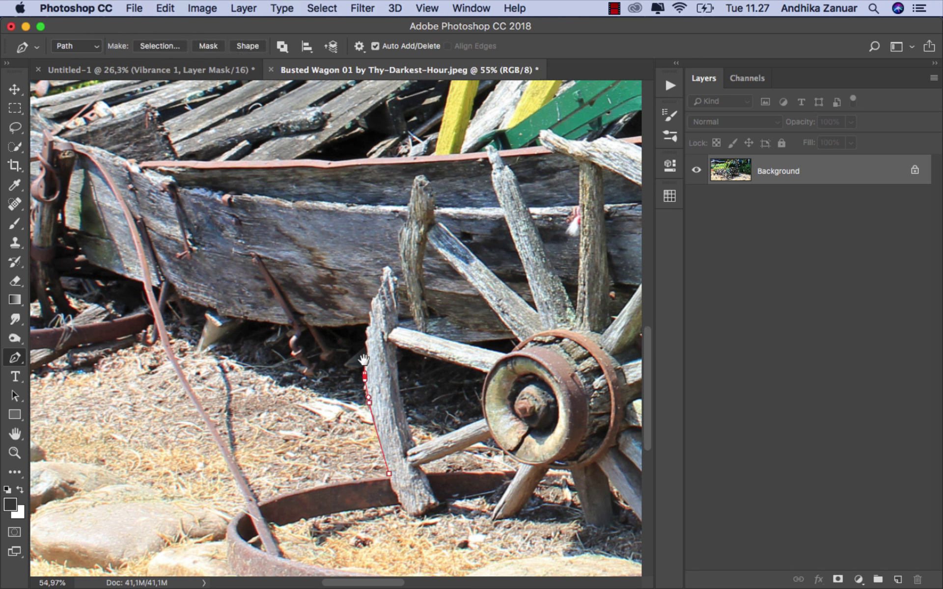
left_click_drag(365, 359, 416, 425)
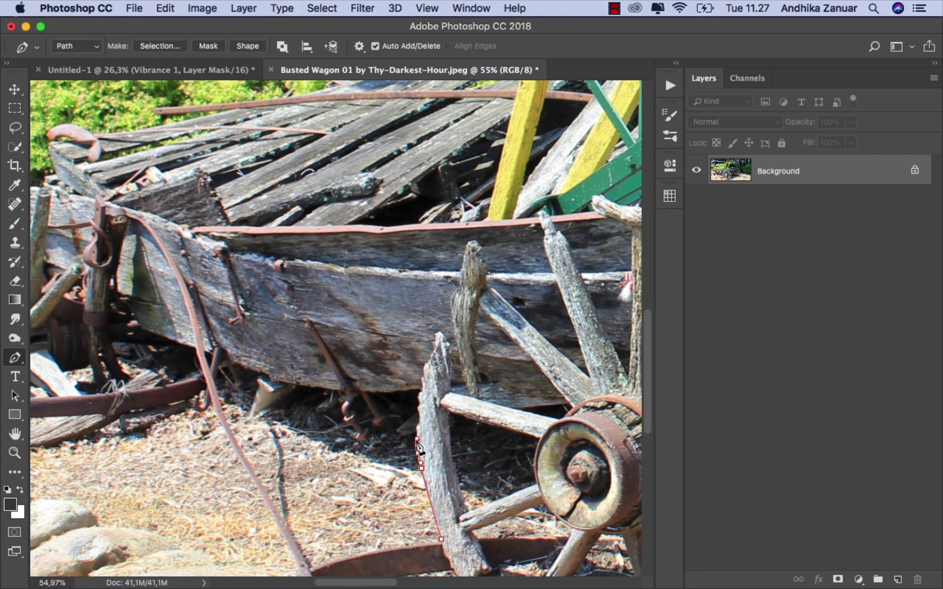
left_click(416, 418)
left_click(384, 389)
left_click(317, 388)
left_click(270, 413)
left_click(232, 383)
left_click_drag(232, 398, 473, 412)
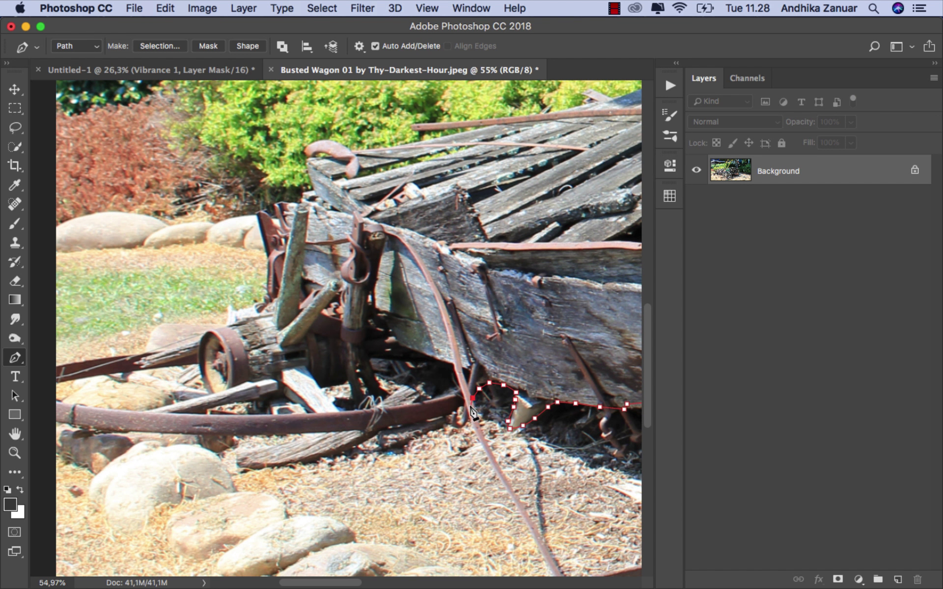
Step: Continue the path along the rusty pole, around the small wheel and up the wagon's left edge
left_click(466, 417)
left_click(412, 421)
left_click_drag(294, 429, 461, 435)
left_click(371, 441)
left_click(319, 434)
left_click_drag(315, 417, 326, 413)
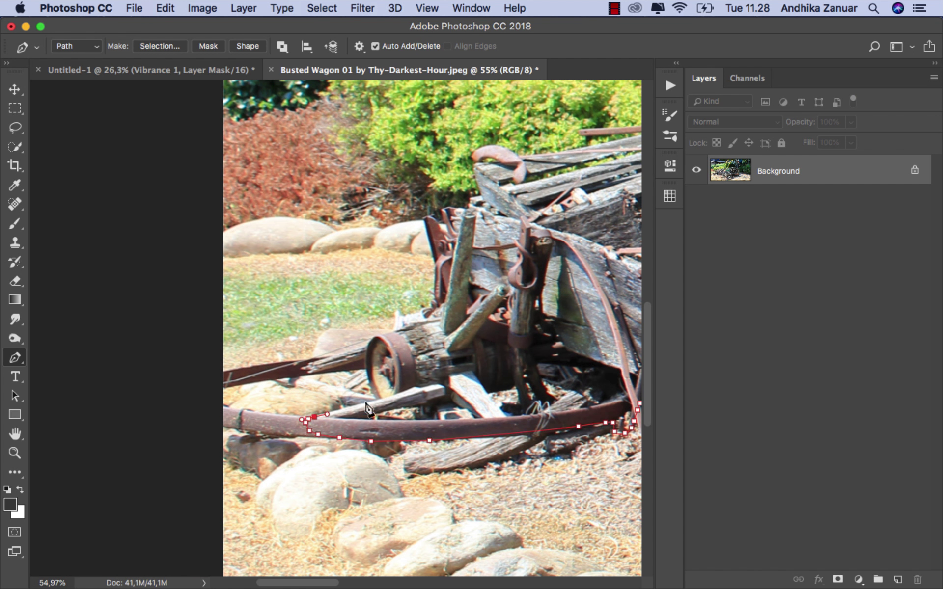
left_click(376, 401)
left_click(364, 374)
left_click(404, 327)
left_click(438, 287)
left_click(431, 216)
left_click(481, 197)
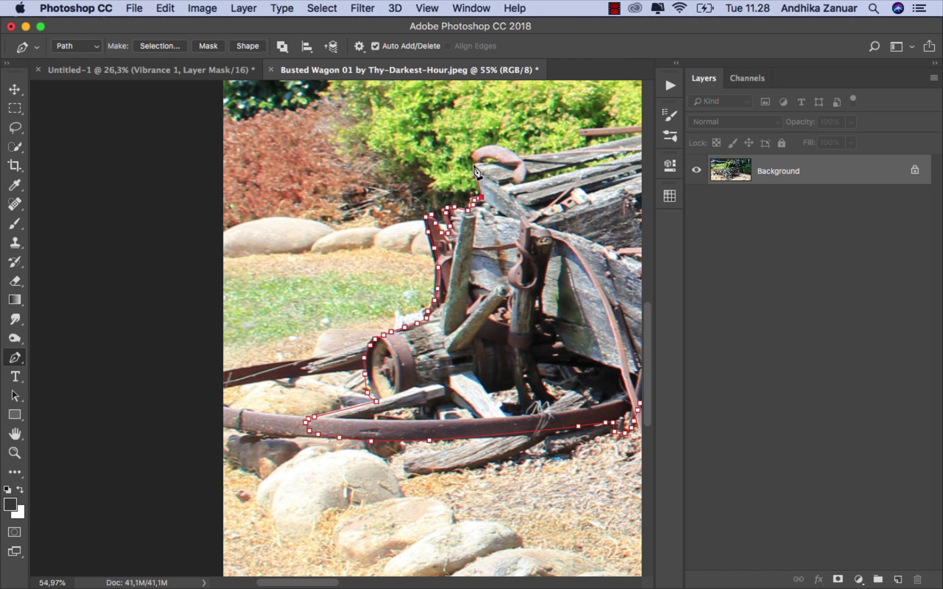
Step: Trace the path over the rusty hook, along the top plank and across the upper plank edges
left_click_drag(475, 171, 182, 381)
left_click(176, 373)
left_click(175, 362)
left_click(222, 366)
left_click(360, 338)
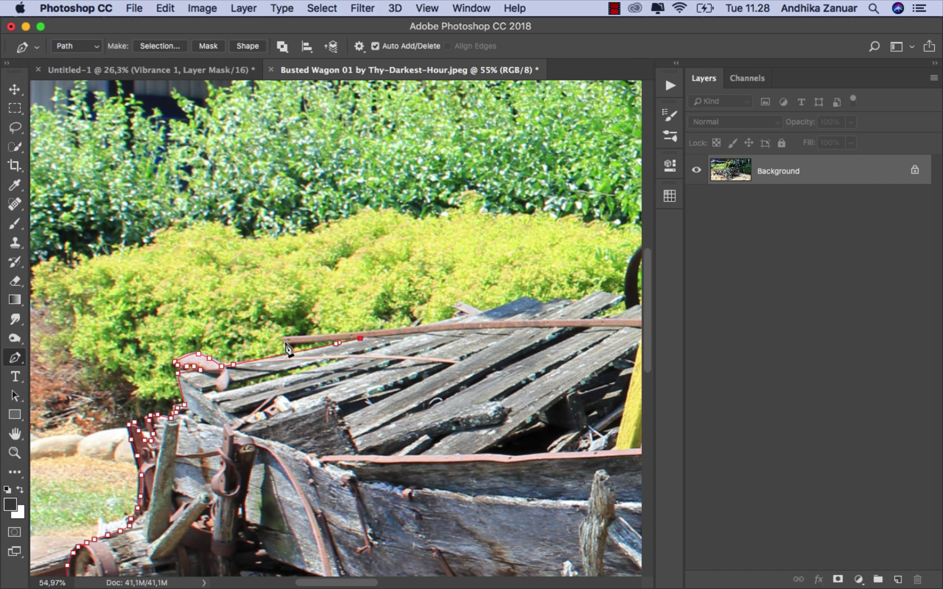
left_click(283, 335)
left_click(404, 327)
left_click(464, 301)
left_click(494, 309)
left_click(525, 294)
left_click(574, 302)
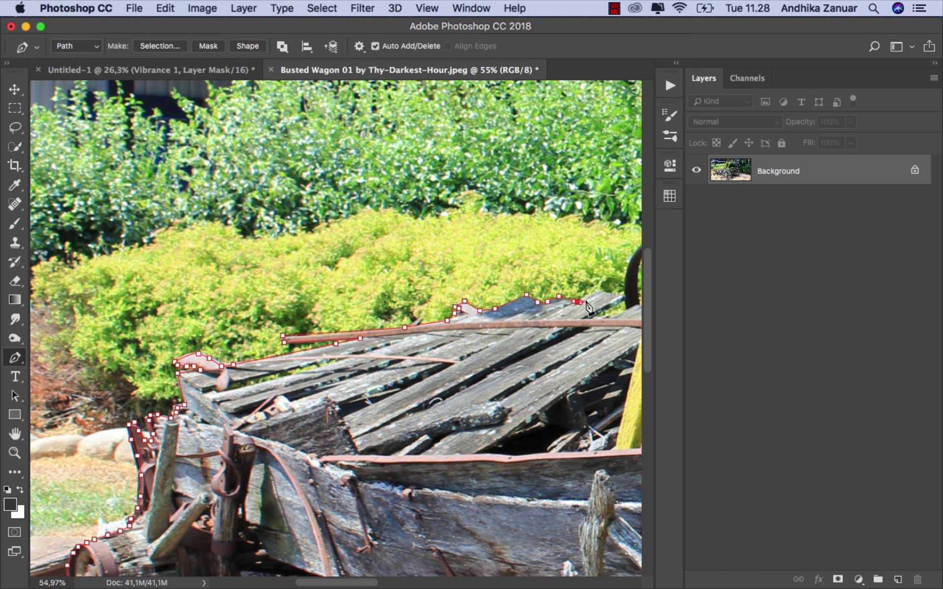
left_click_drag(587, 306, 147, 296)
left_click(156, 280)
left_click(178, 284)
left_click(152, 304)
left_click(168, 307)
mouse_move(256, 298)
left_mouse_down()
mouse_move(270, 297)
mouse_move(278, 275)
mouse_move(326, 265)
mouse_move(392, 275)
left_mouse_up()
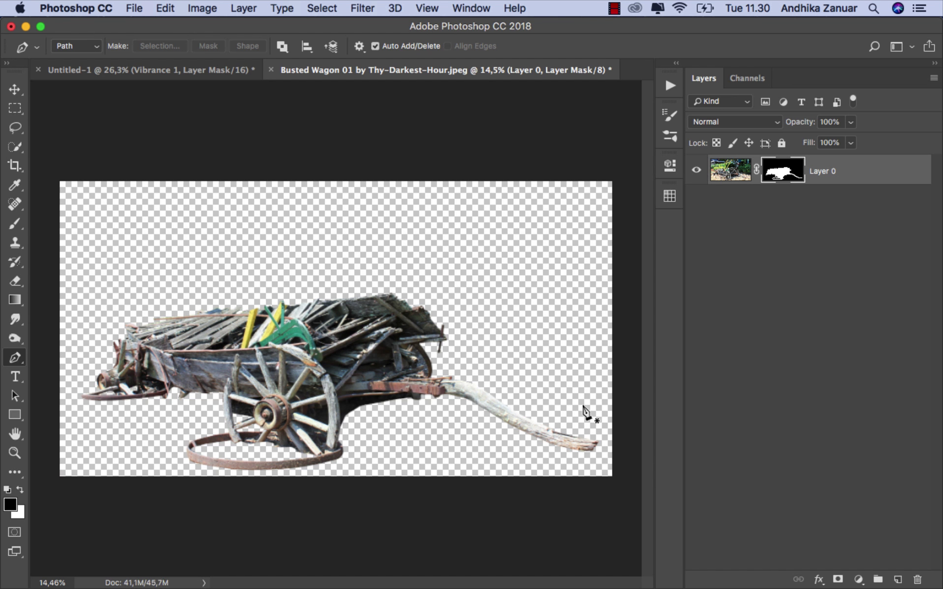
Step: Drag the cut-out wagon into the desert composition and apply its layer mask permanently
key("v")
mouse_move(222, 241)
left_mouse_down()
mouse_move(105, 73)
mouse_move(316, 314)
mouse_move(380, 324)
left_mouse_up()
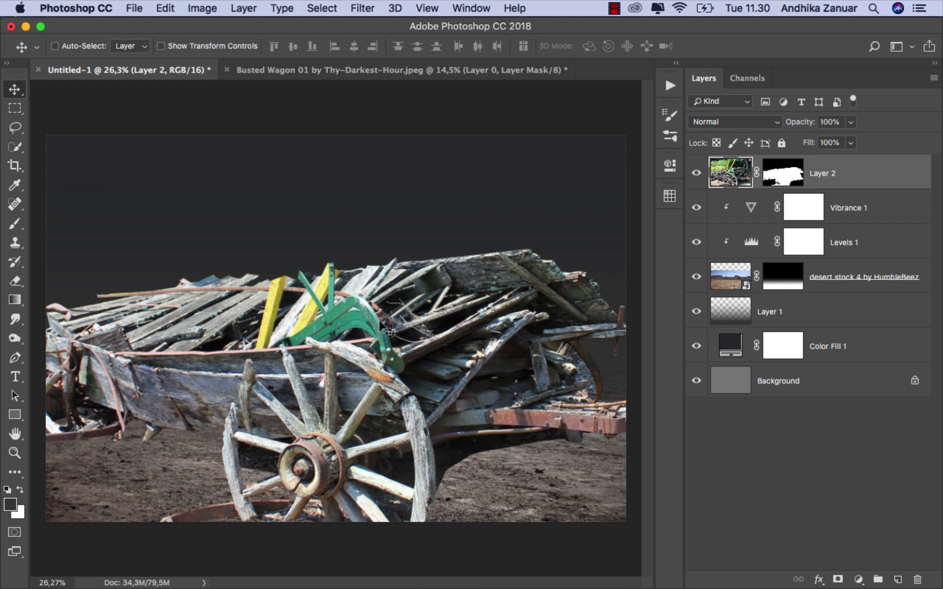
left_click(783, 177)
right_click(784, 180)
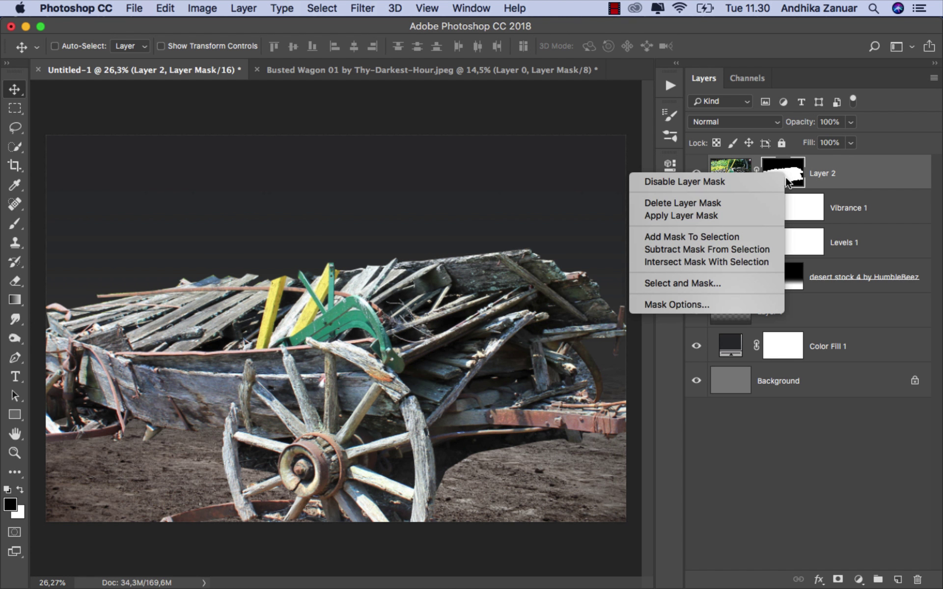
left_click(766, 214)
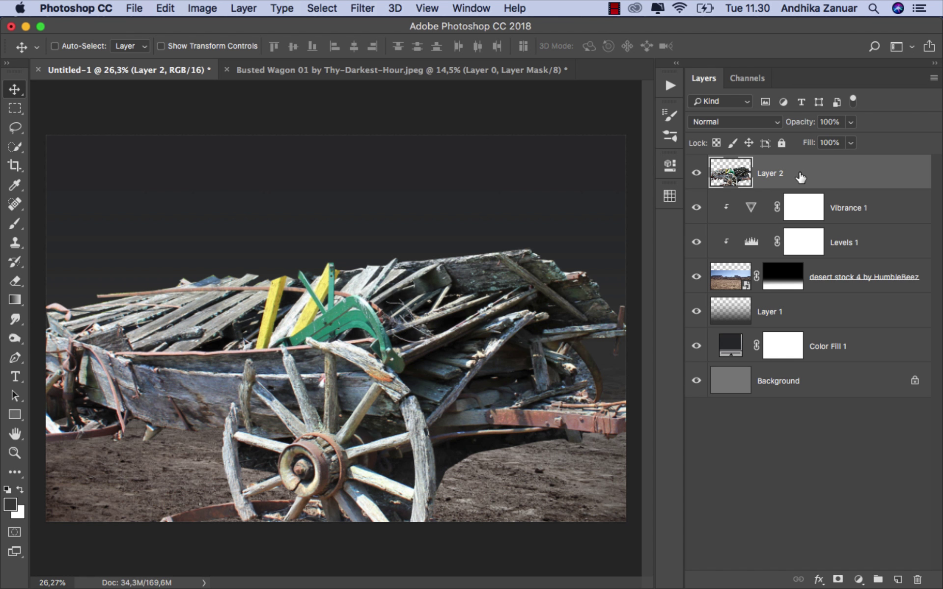
Step: Scale the wagon to about 46.5%, centre it on the desert ground and nudge it up slightly
key("super+t")
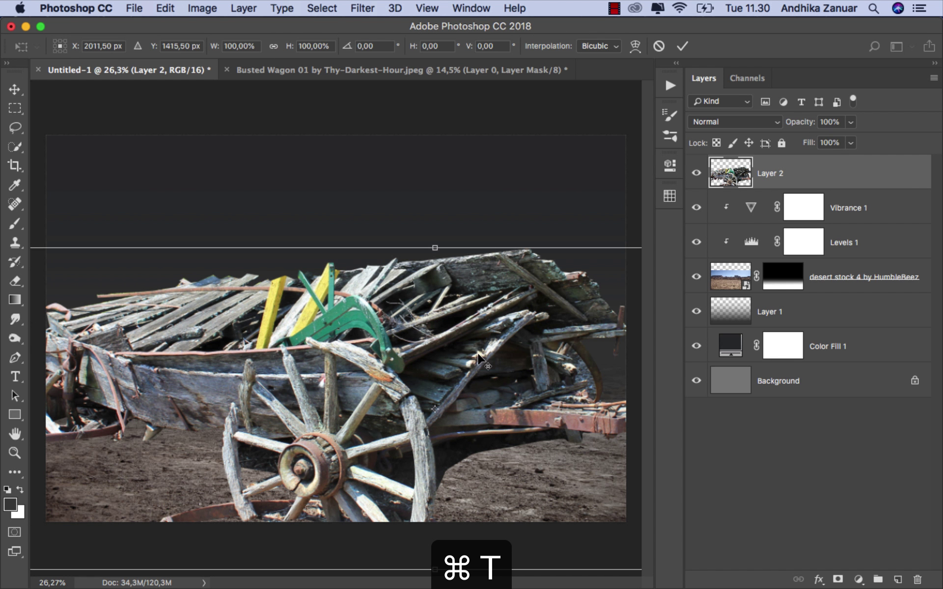
key("super+0")
mouse_move(83, 274)
left_mouse_down()
mouse_move(234, 333)
mouse_move(272, 338)
left_mouse_up()
left_click_drag(362, 374, 283, 380)
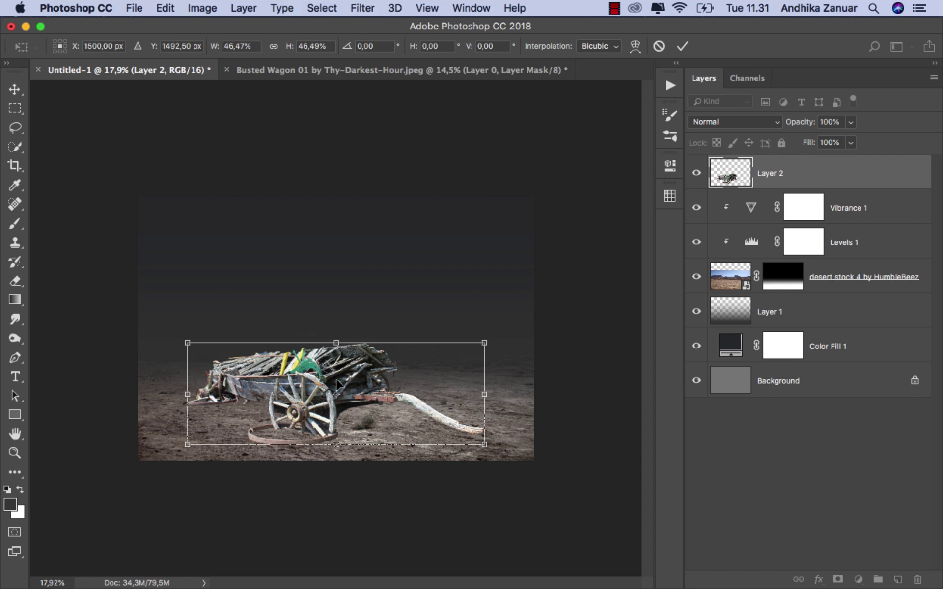
key("Up")
key("Up")
key("Up")
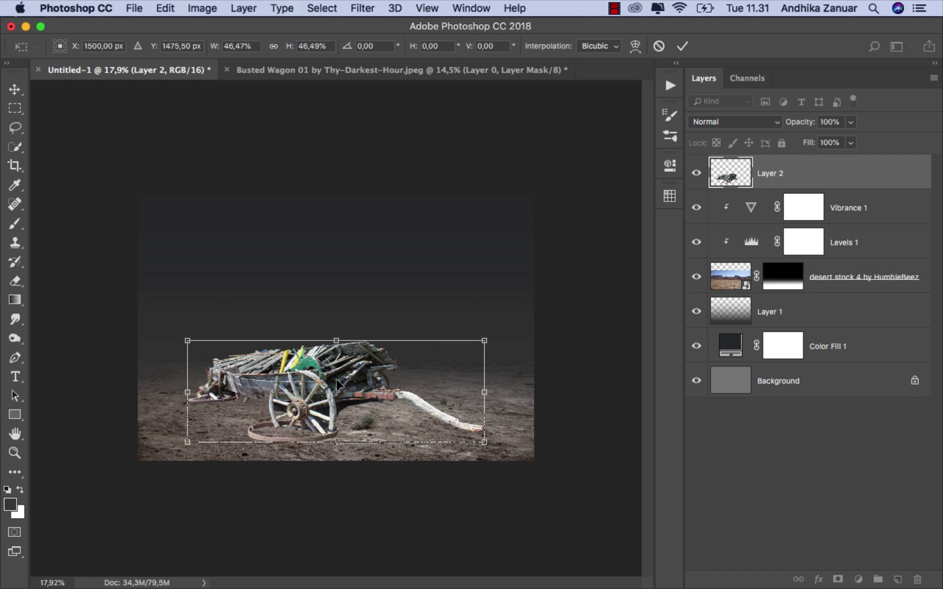
left_click(682, 45)
scroll(344, 382, "up", 3)
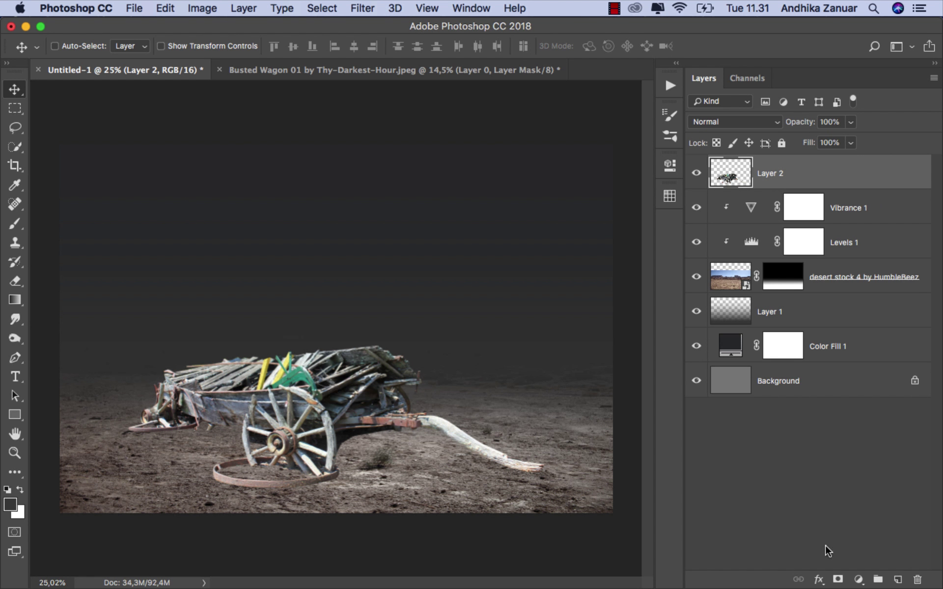
Step: Add a layer mask to the wagon and softly hide ground right of the wheel with a 30% brush
left_click(837, 579)
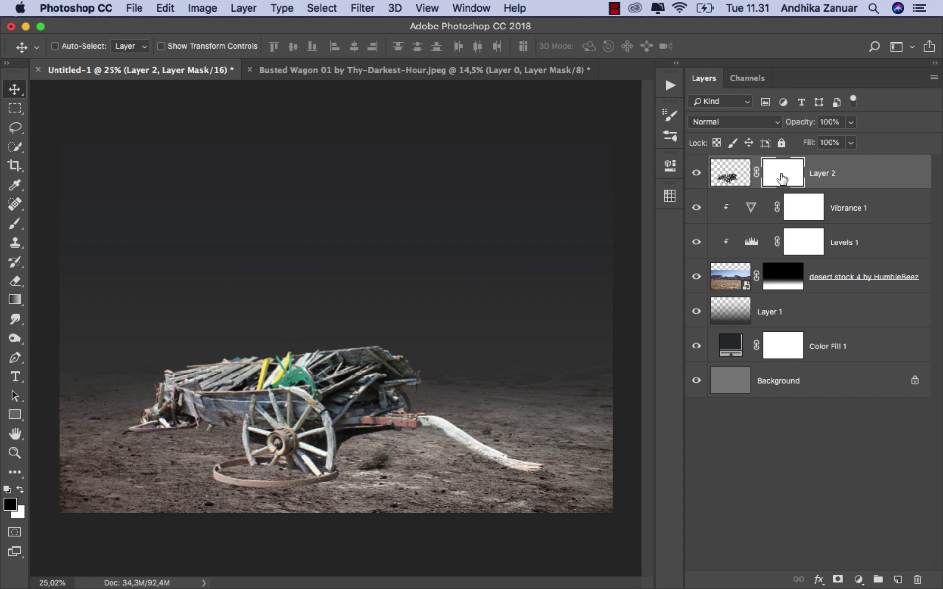
left_click(15, 223)
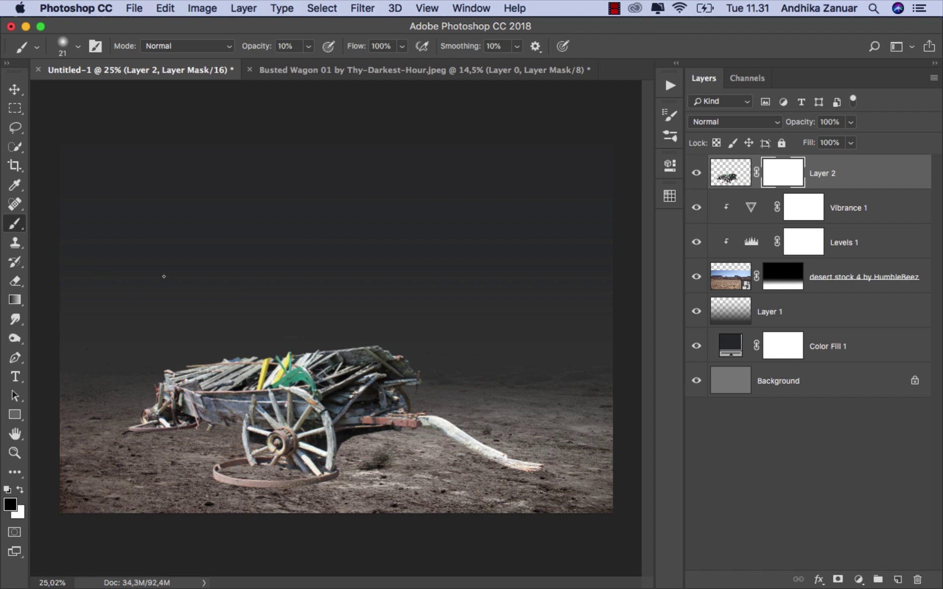
scroll(329, 456, "up", 3)
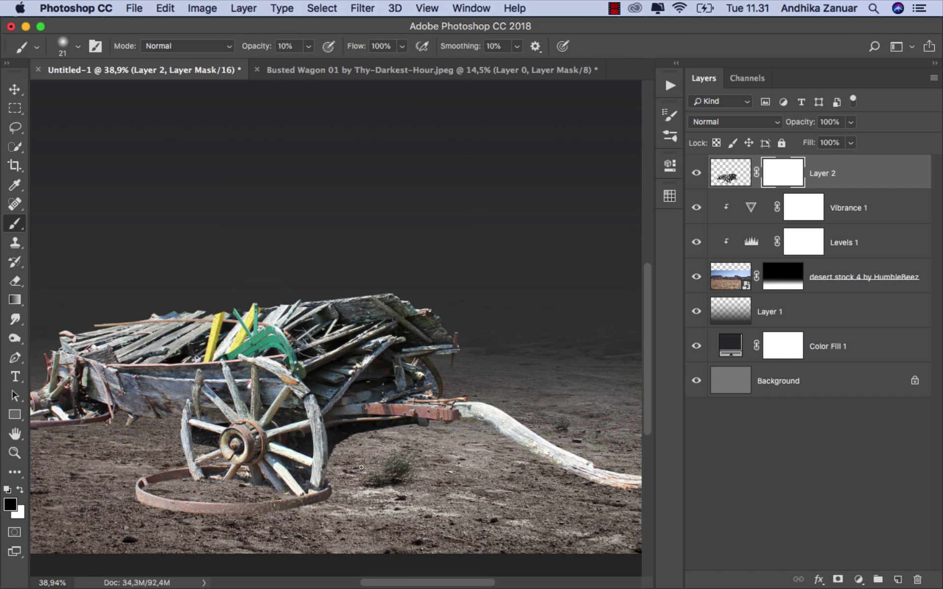
scroll(266, 93, "down", 2)
left_click(309, 47)
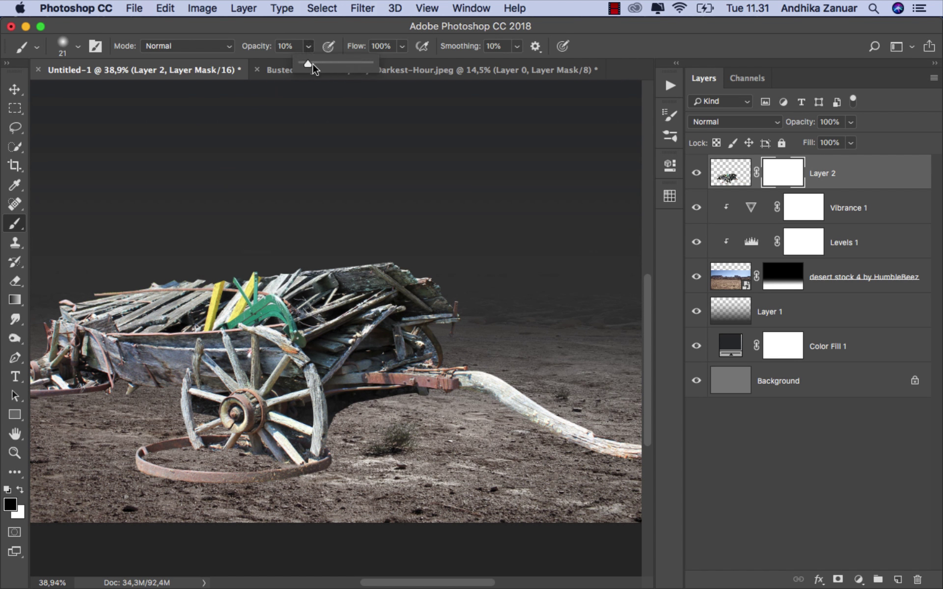
left_click(323, 32)
key("bracketright")
key("bracketright")
key("bracketright")
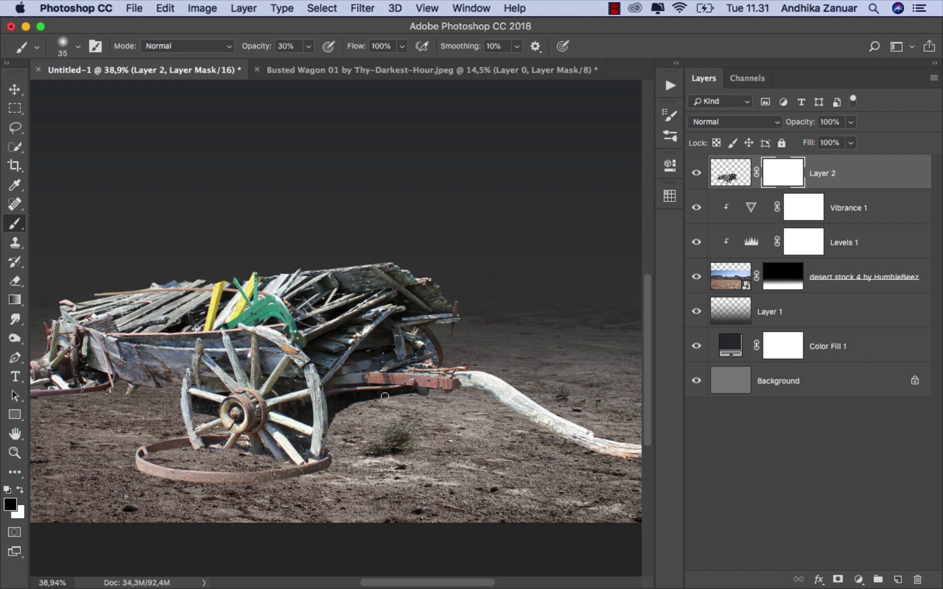
key("bracketright")
key("bracketright")
key("bracketright")
mouse_move(338, 412)
left_mouse_down()
mouse_move(355, 408)
mouse_move(339, 428)
left_mouse_up()
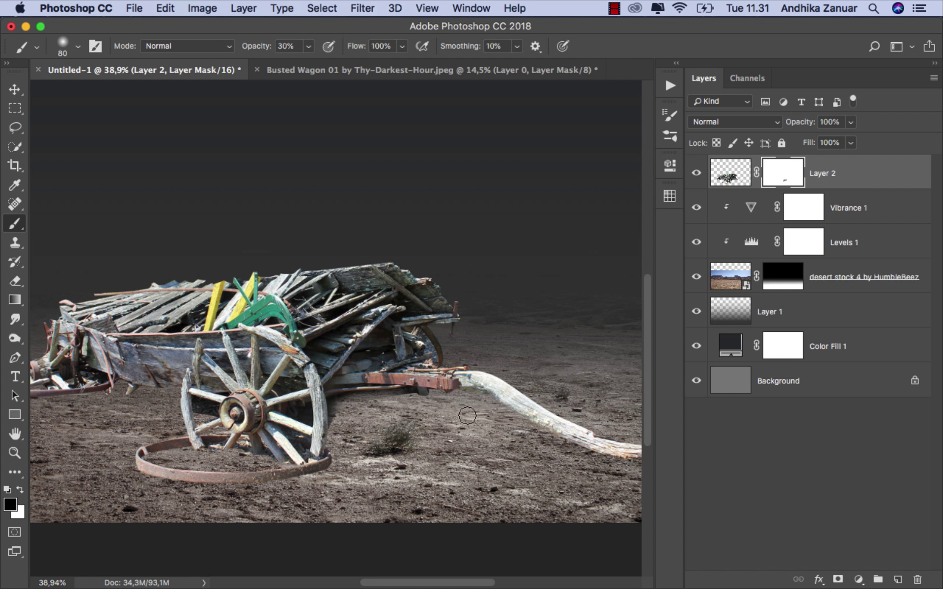
Step: Rename Layer 2 to 'wagon'
left_click(15, 89)
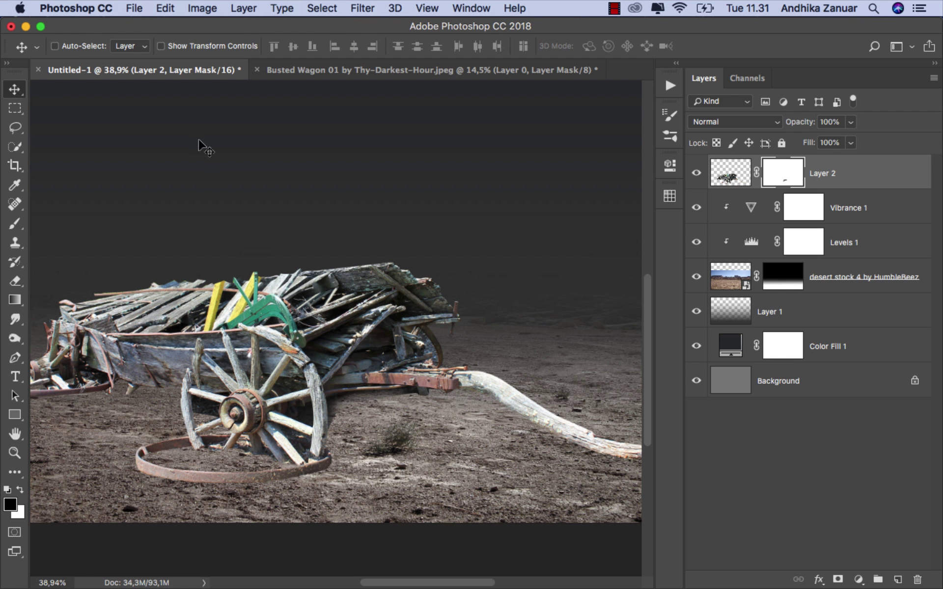
key("super+0")
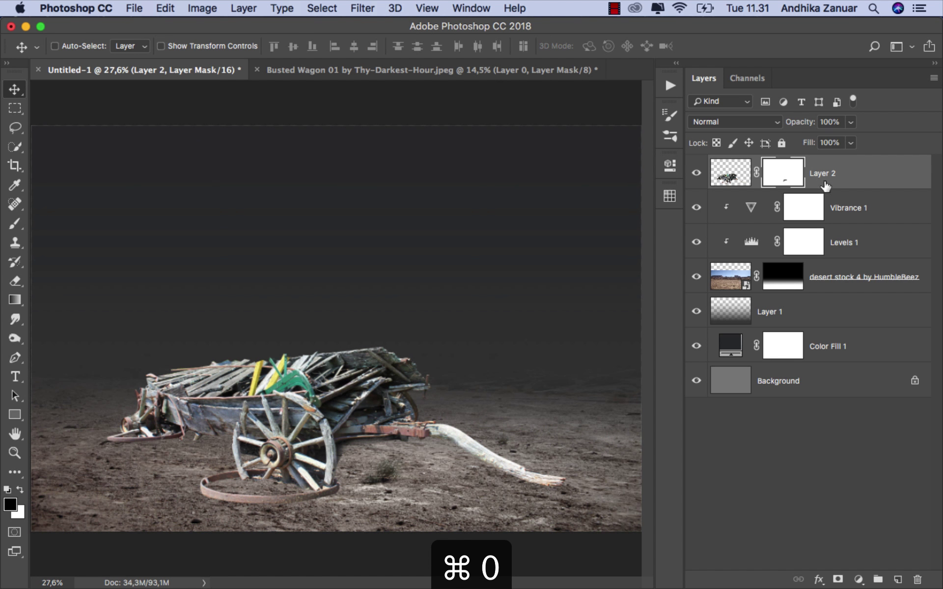
left_click(829, 182)
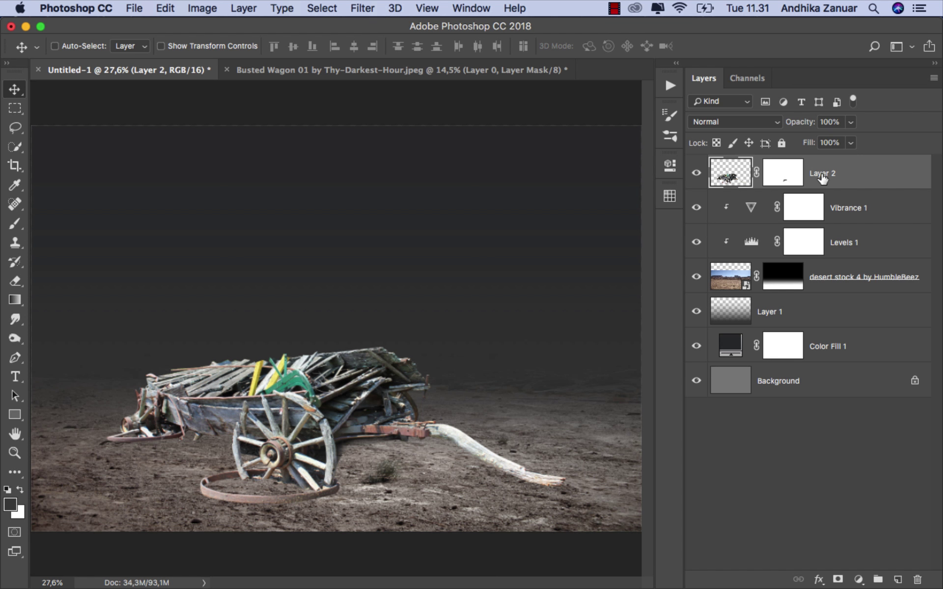
double_click(820, 173)
type("wago")
type("n")
key("Return")
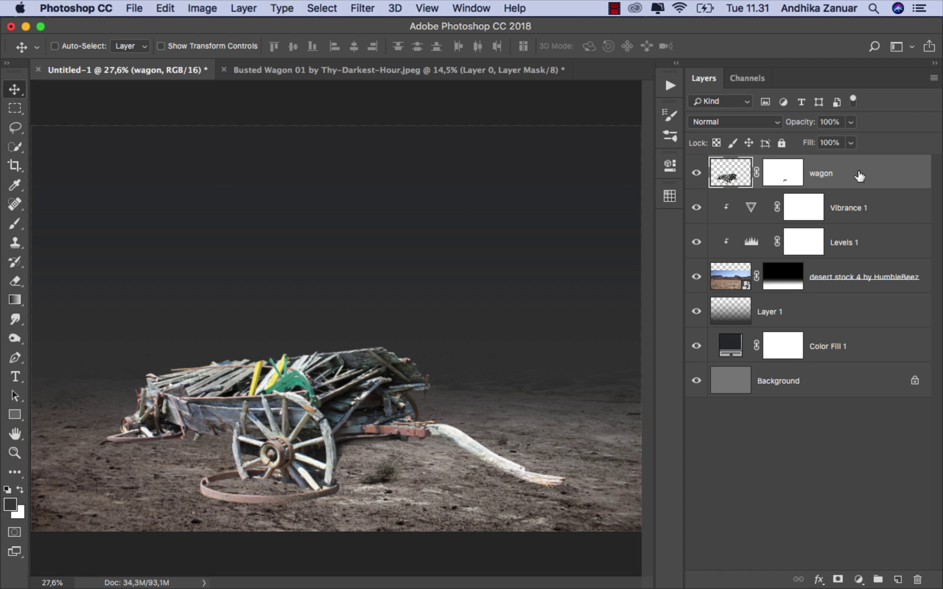
Step: Add a Vibrance adjustment clipped to the wagon with vibrance -41
left_click(858, 579)
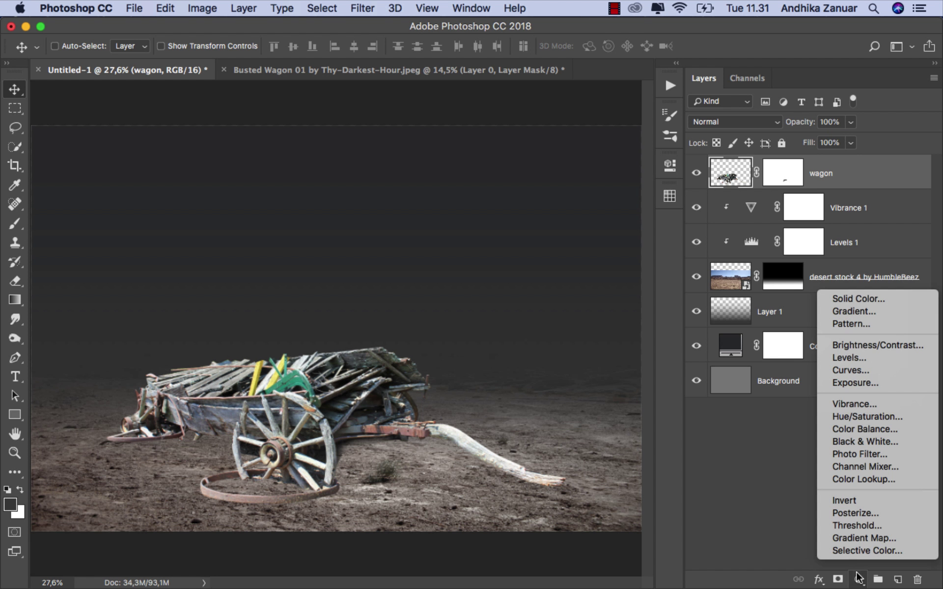
left_click(860, 404)
left_click(542, 409)
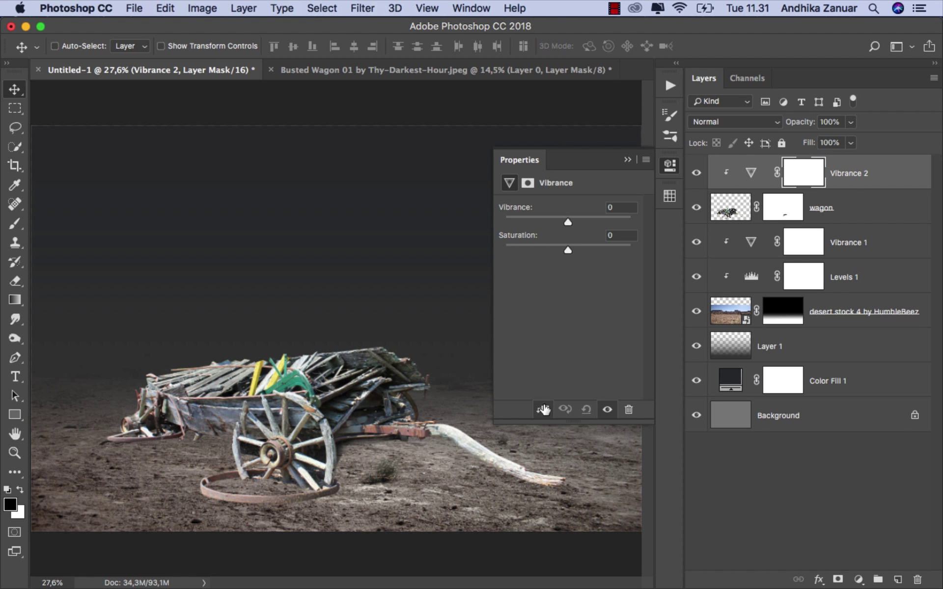
left_click_drag(567, 222, 543, 222)
left_click(627, 160)
left_click(696, 173)
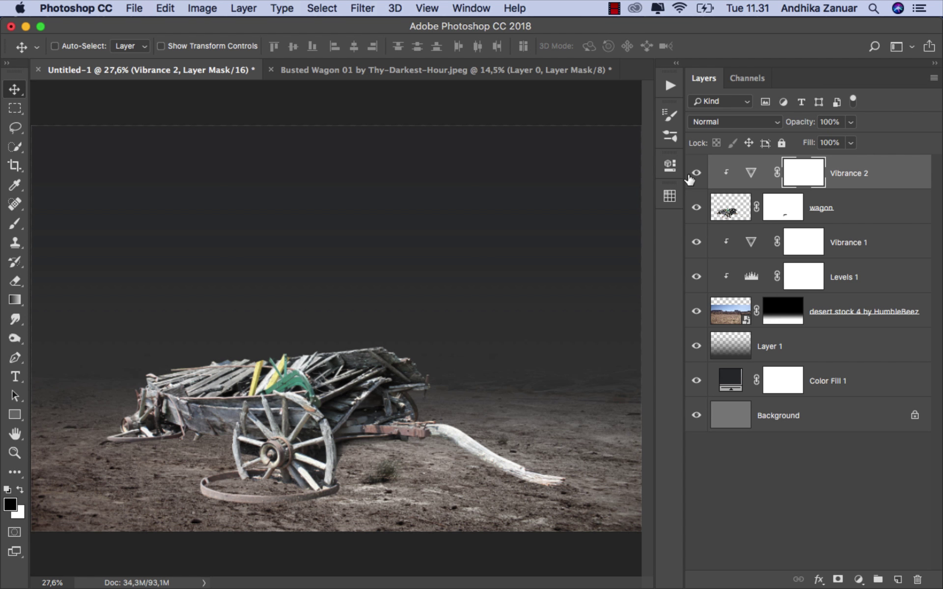
left_click(835, 182)
Step: Add a clipped Levels adjustment lowering the output white to dim the wagon
left_click(859, 580)
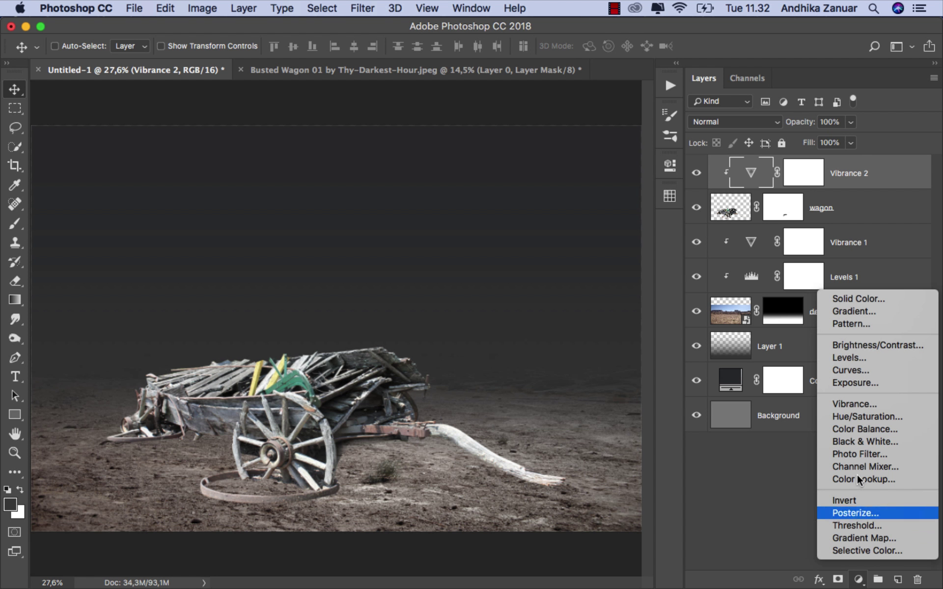
left_click(857, 359)
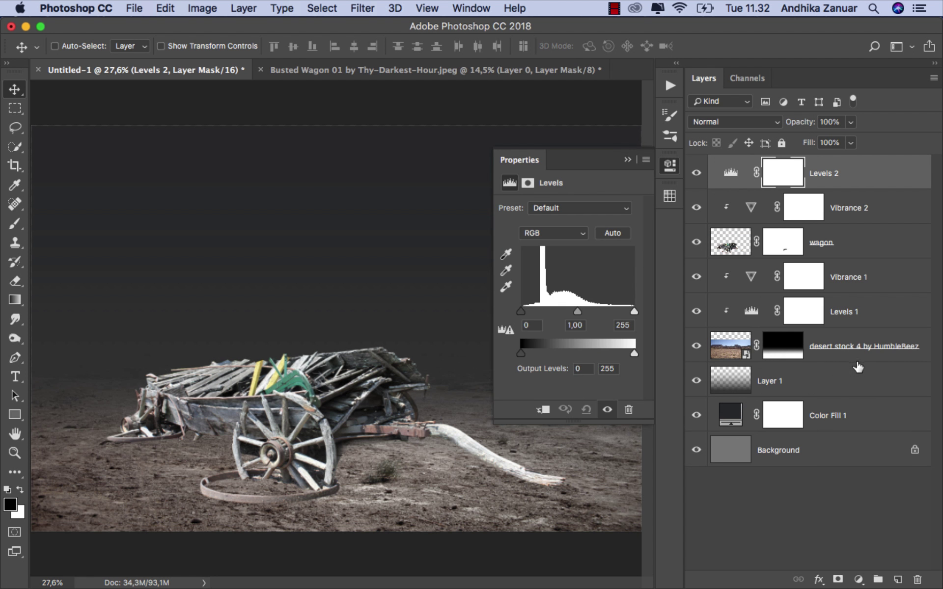
left_click(542, 409)
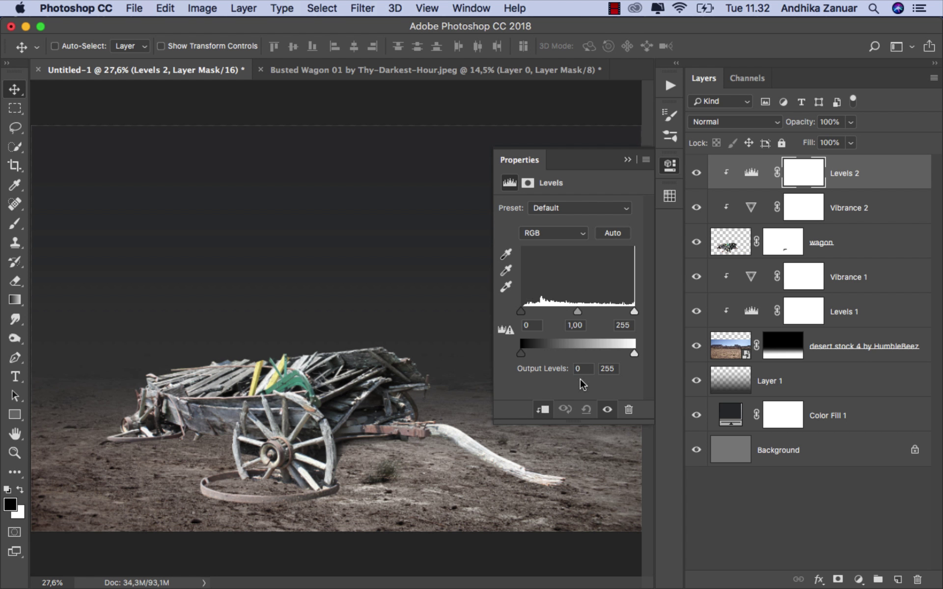
left_click_drag(634, 353, 614, 351)
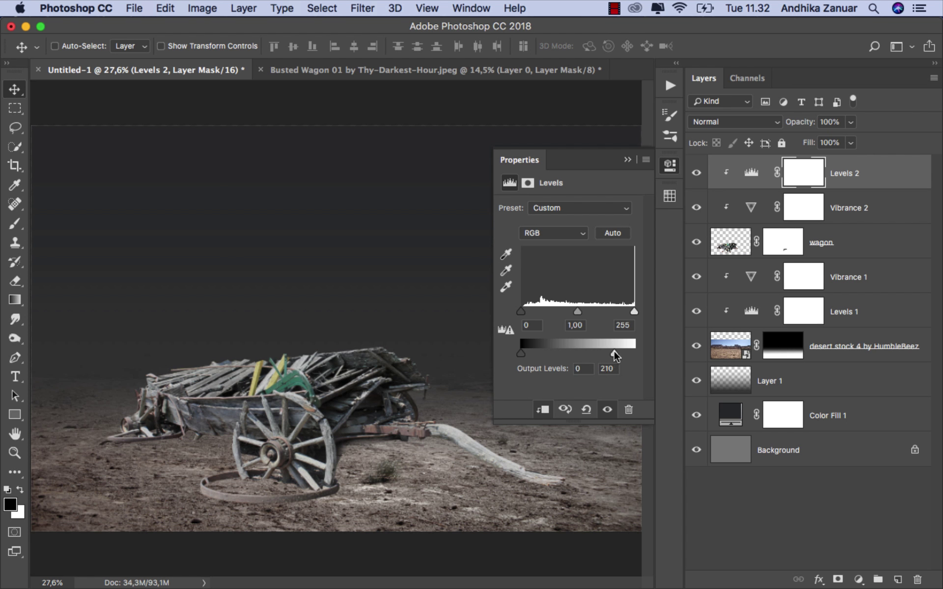
left_click(628, 160)
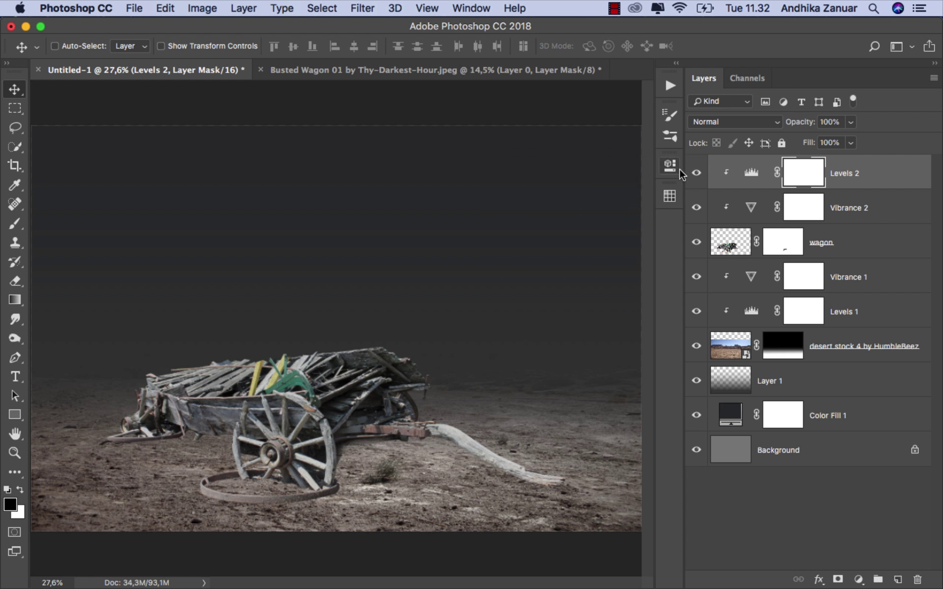
left_click(695, 173)
left_click(857, 176)
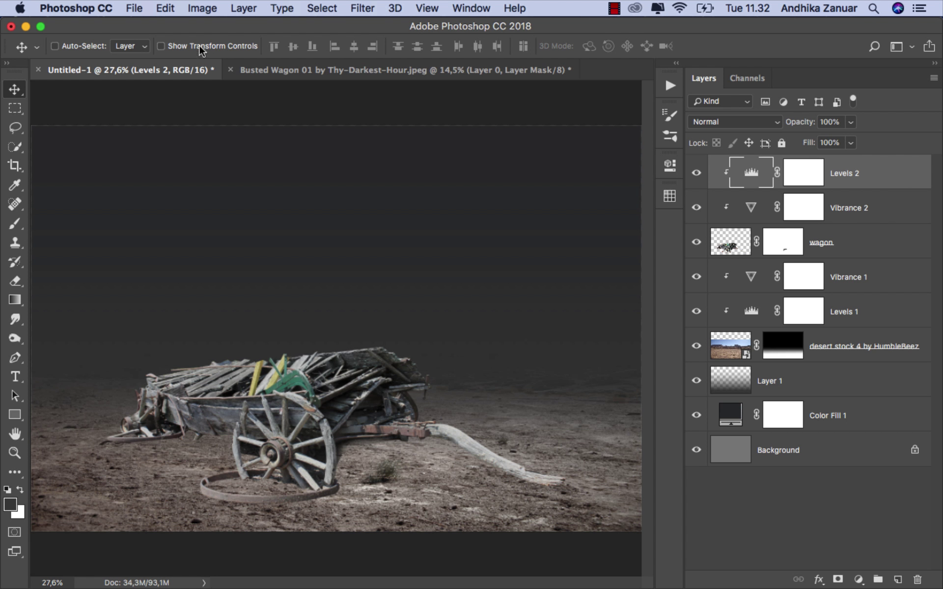
Step: Place the witch cutout PNG into the composite as an embedded image
left_click(139, 14)
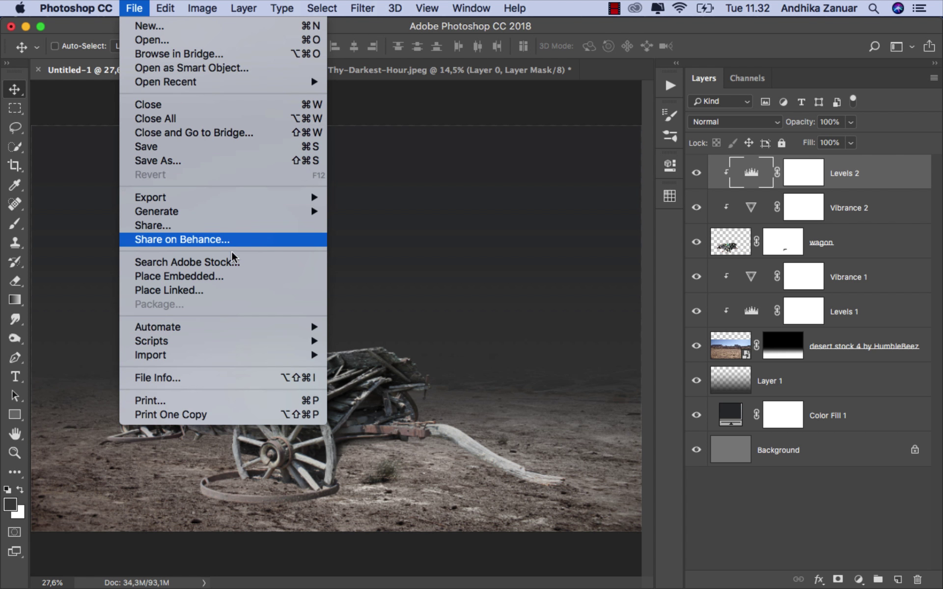
left_click(233, 278)
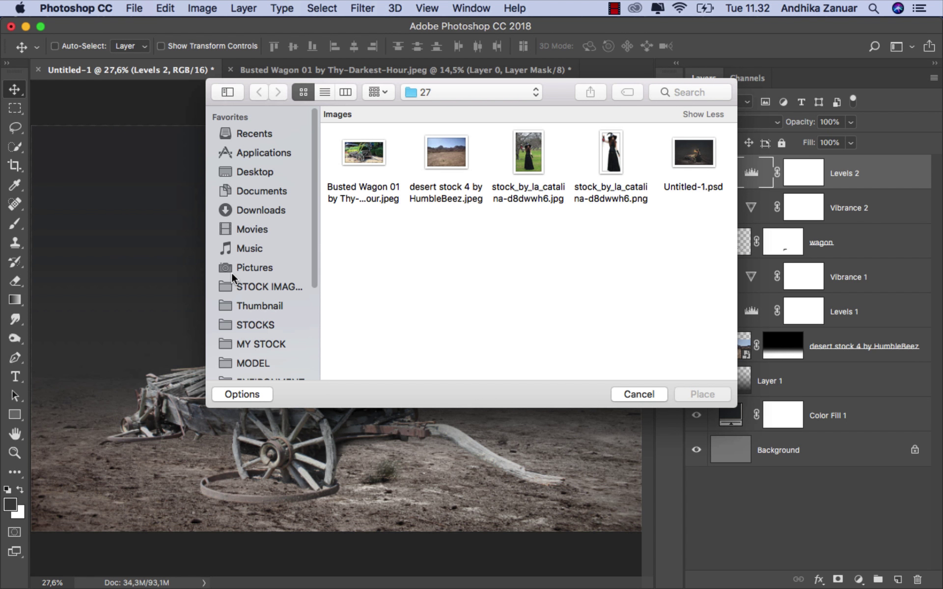
left_click(615, 153)
left_click(692, 395)
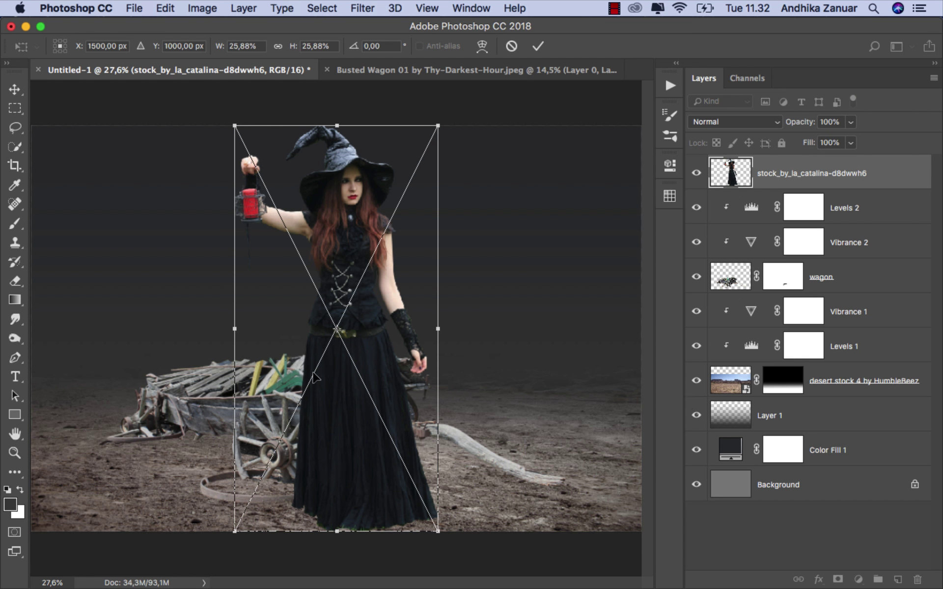
Step: Scale the witch to about 15%, position her in front of the wagon, and nudge her up
left_click_drag(236, 126, 298, 212)
mouse_move(327, 274)
left_mouse_down()
mouse_move(359, 314)
mouse_move(353, 328)
left_mouse_up()
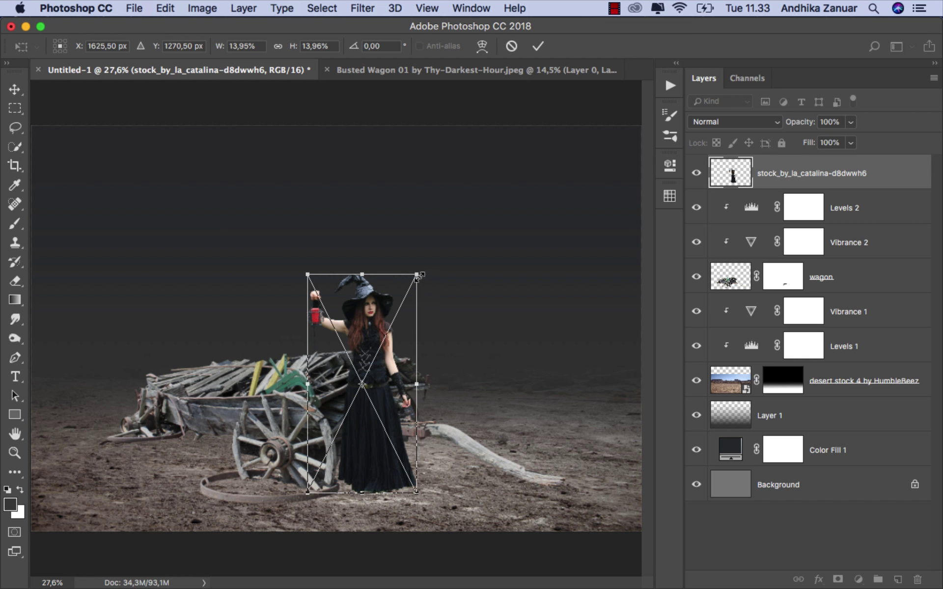
left_click_drag(418, 277, 426, 261)
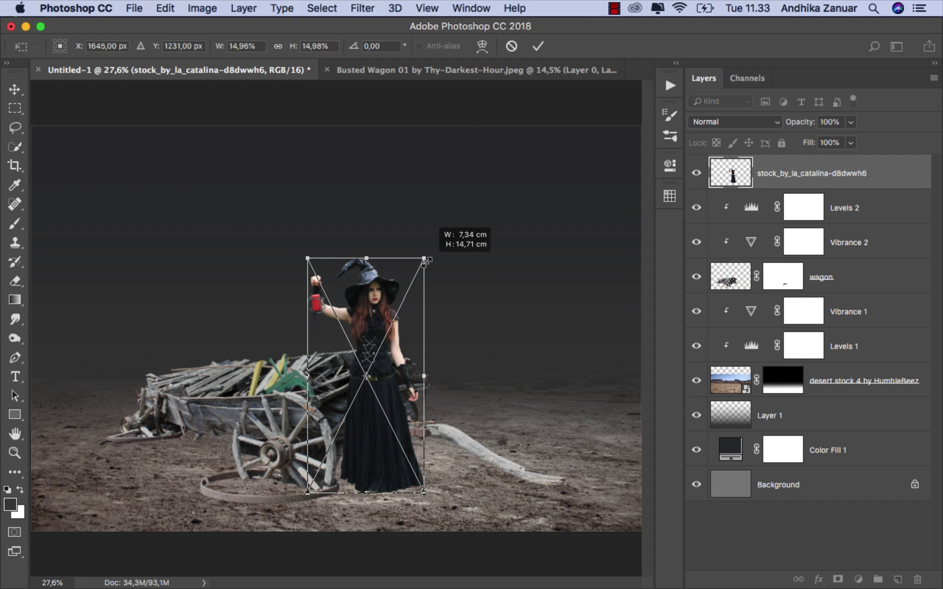
left_click(538, 46)
key("shift+Up")
key("shift+Up")
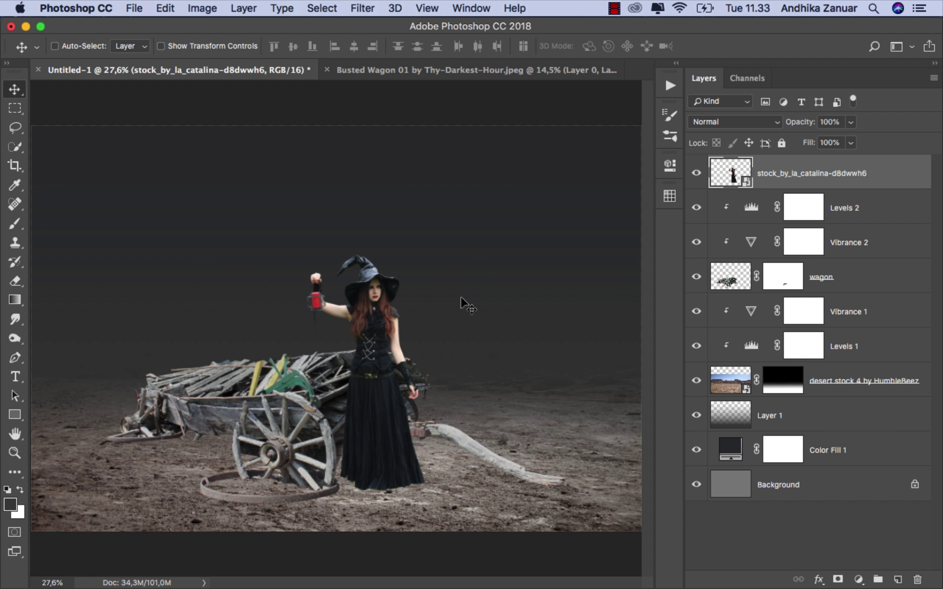
Step: Nudge the witch slightly and add a layer mask to her layer
key("shift+Down")
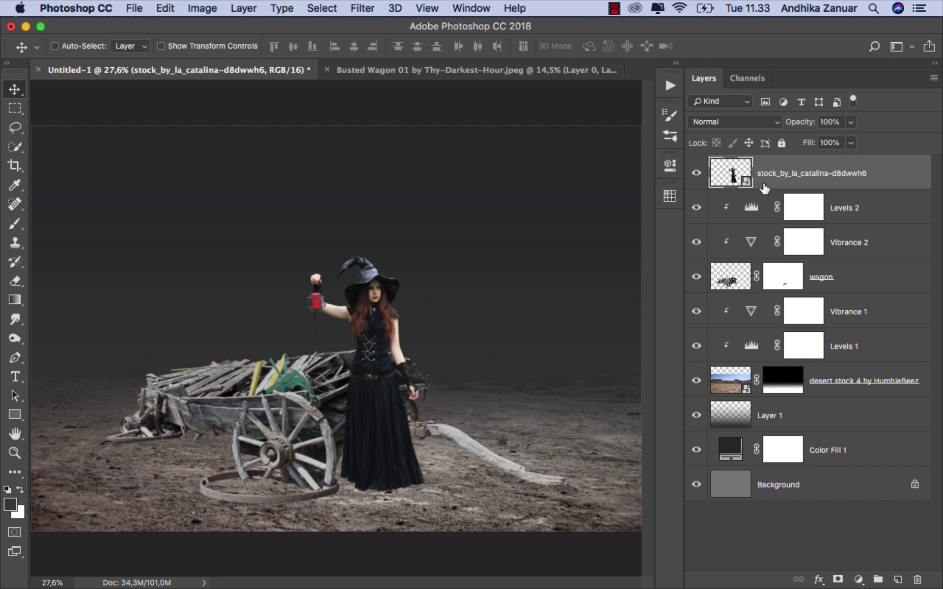
left_click(837, 580)
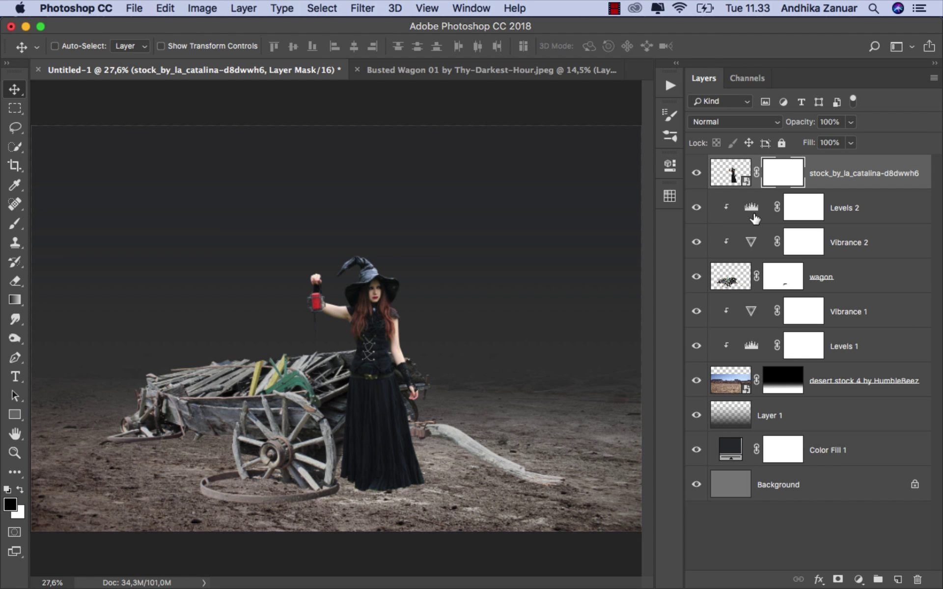
left_click(15, 224)
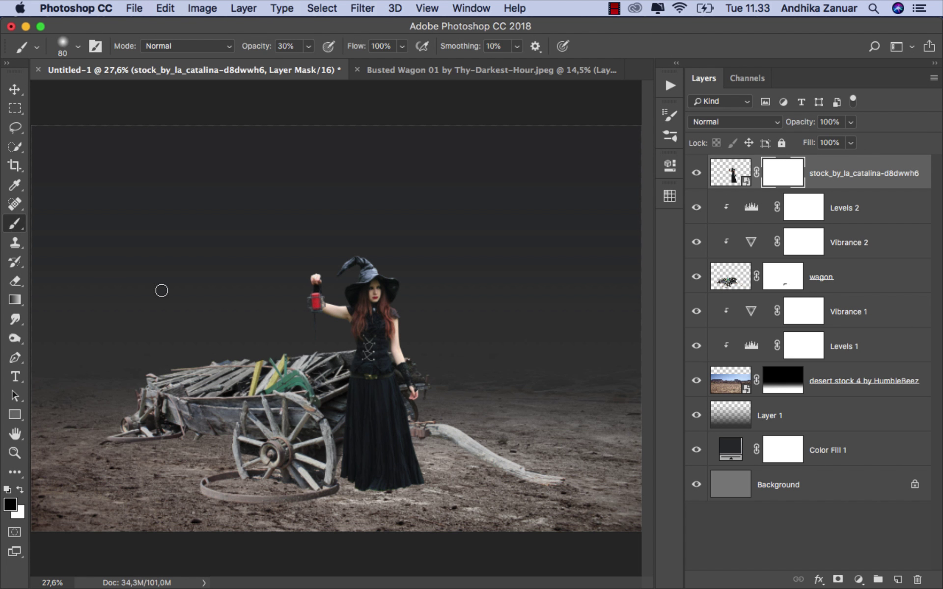
scroll(344, 476, "up", 1)
scroll(354, 476, "up", 3)
scroll(368, 475, "up", 2)
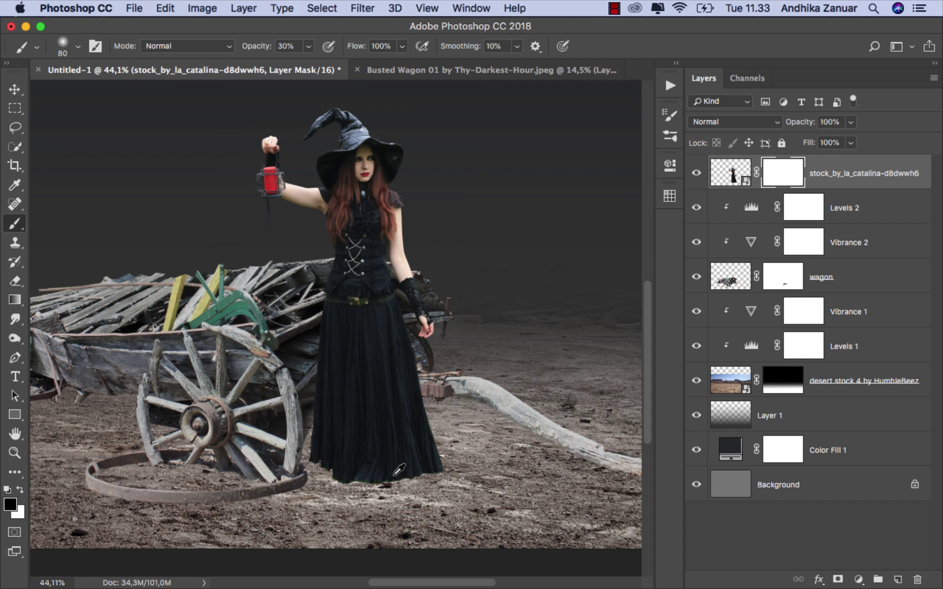
scroll(393, 475, "up", 4)
scroll(393, 476, "up", 1)
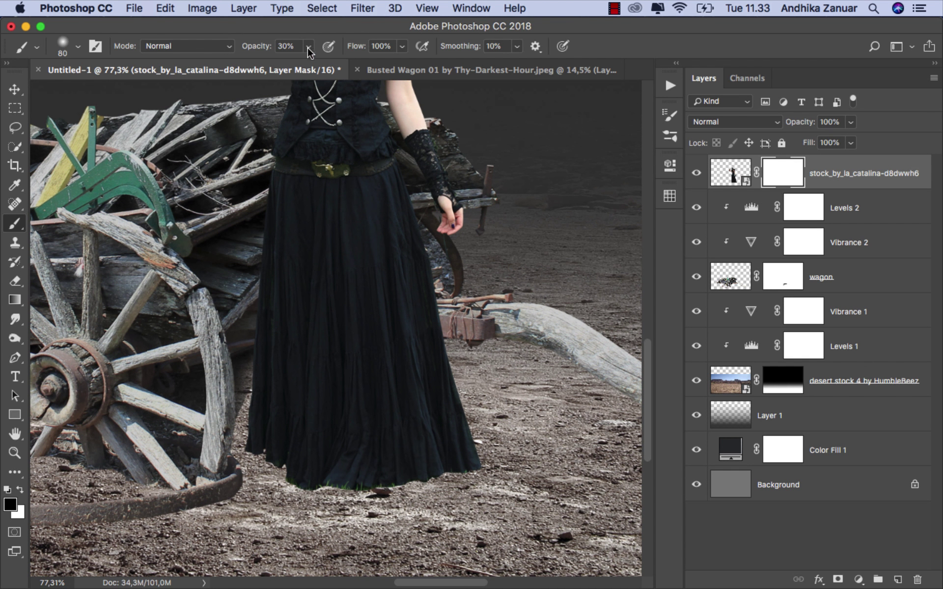
Step: Set up a hard round 28 px brush at 100% opacity
left_click(308, 46)
left_click_drag(320, 67, 430, 76)
scroll(447, 371, "up", 2)
right_click(446, 374)
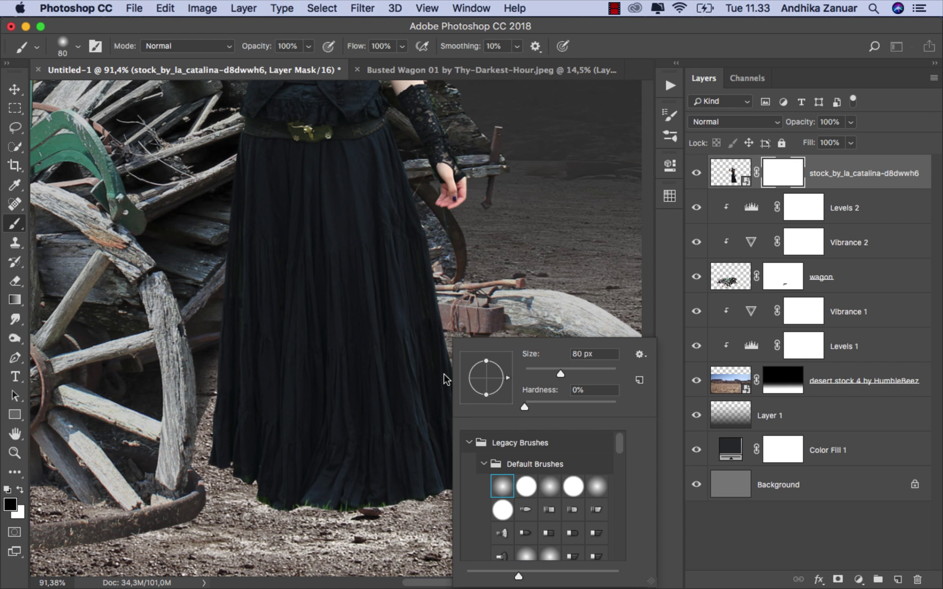
left_click(526, 486)
left_click(537, 373)
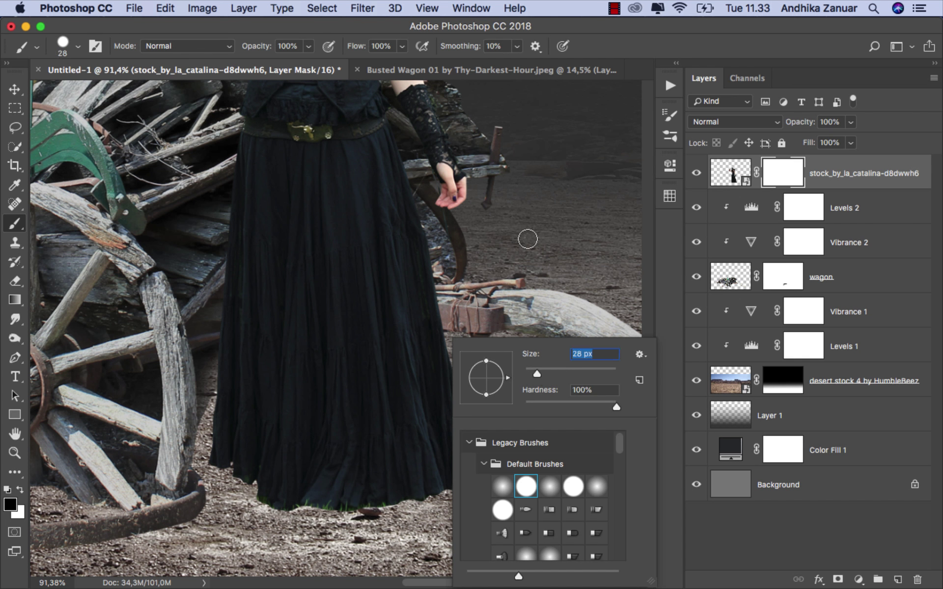
left_click(579, 83)
Step: Mask away the green fringe along the witch's skirt hem
scroll(471, 459, "up", 1)
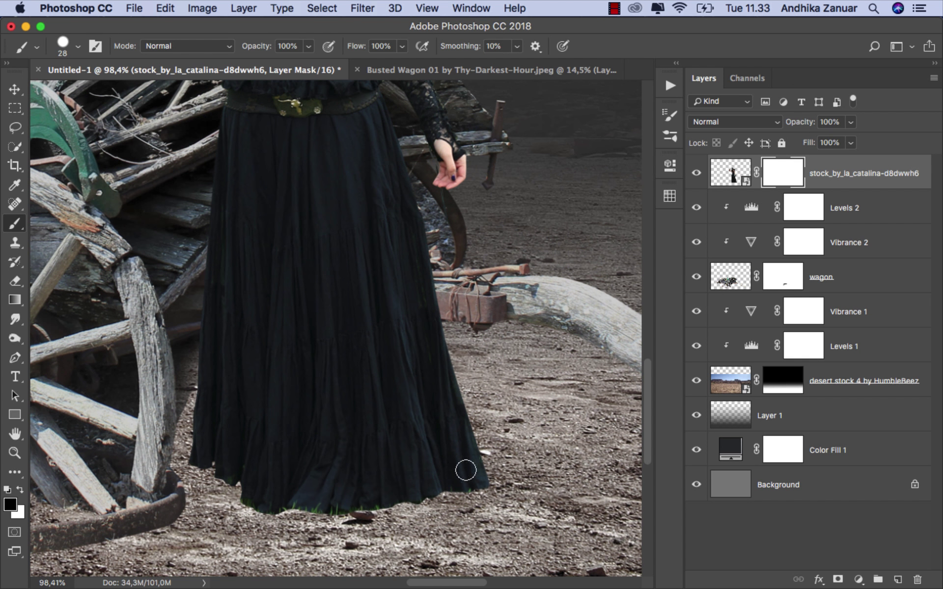
key("bracketleft")
key("bracketleft")
key("bracketleft")
mouse_move(483, 490)
left_mouse_down()
mouse_move(340, 510)
mouse_move(268, 510)
mouse_move(244, 498)
mouse_move(291, 512)
mouse_move(191, 462)
left_mouse_up()
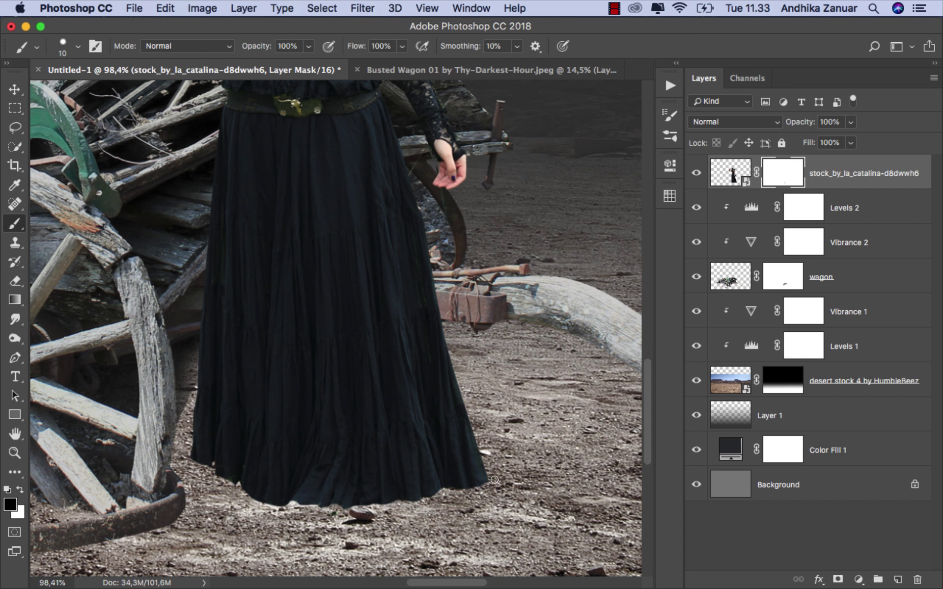
left_click(15, 89)
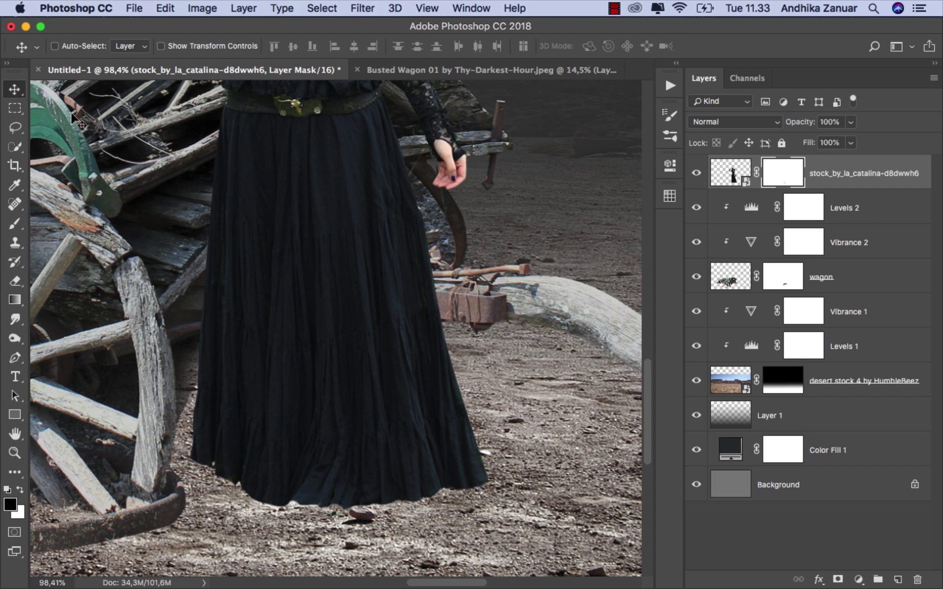
key("super+0")
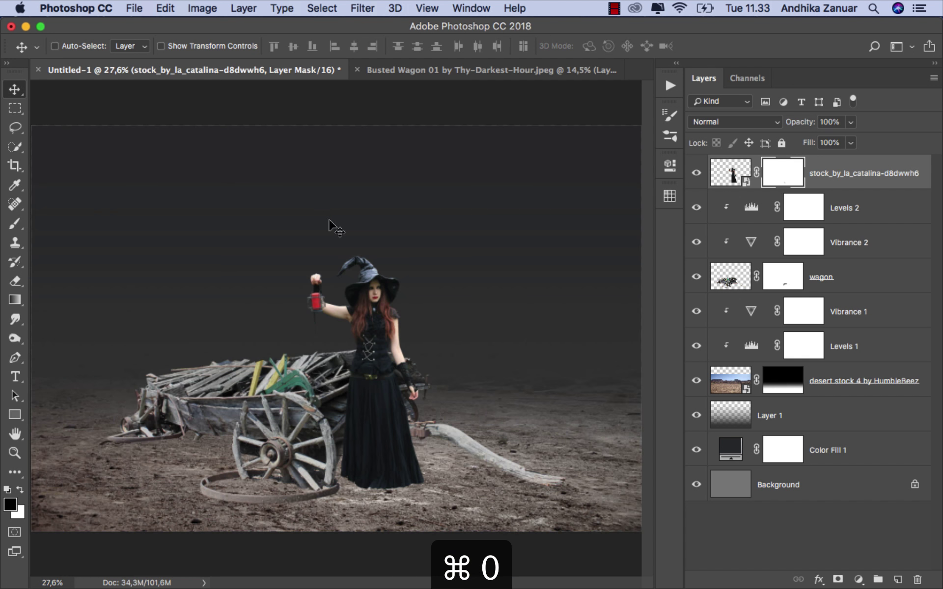
left_click(832, 183)
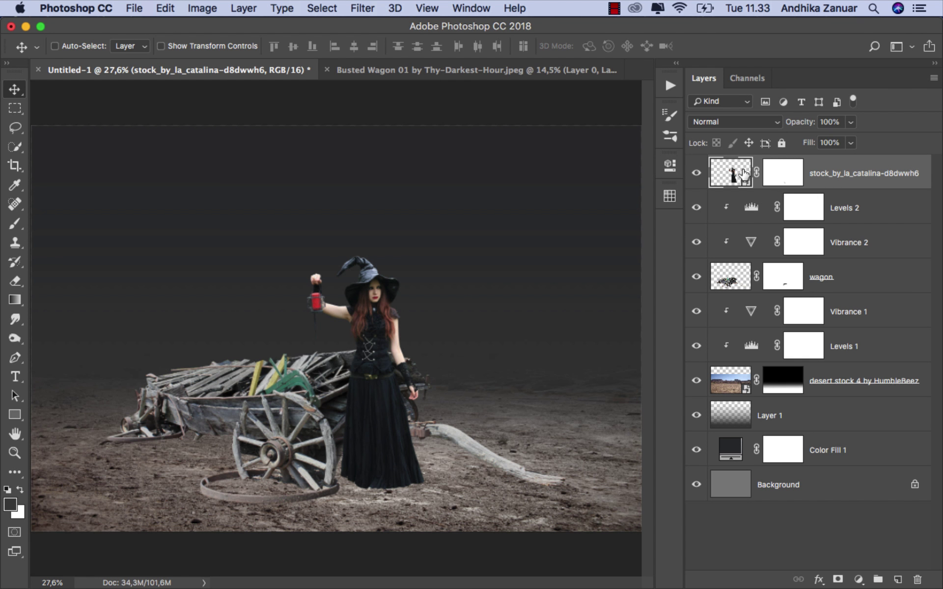
Step: Apply Shadows/Highlights to the witch with Shadows 12% and Highlights 100%
left_click(202, 11)
mouse_move(226, 48)
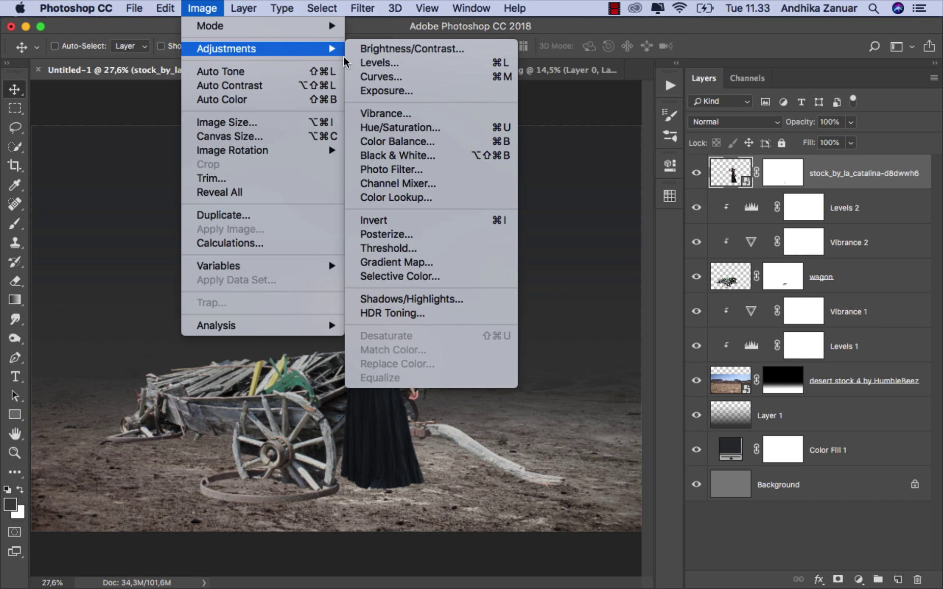
left_click(432, 299)
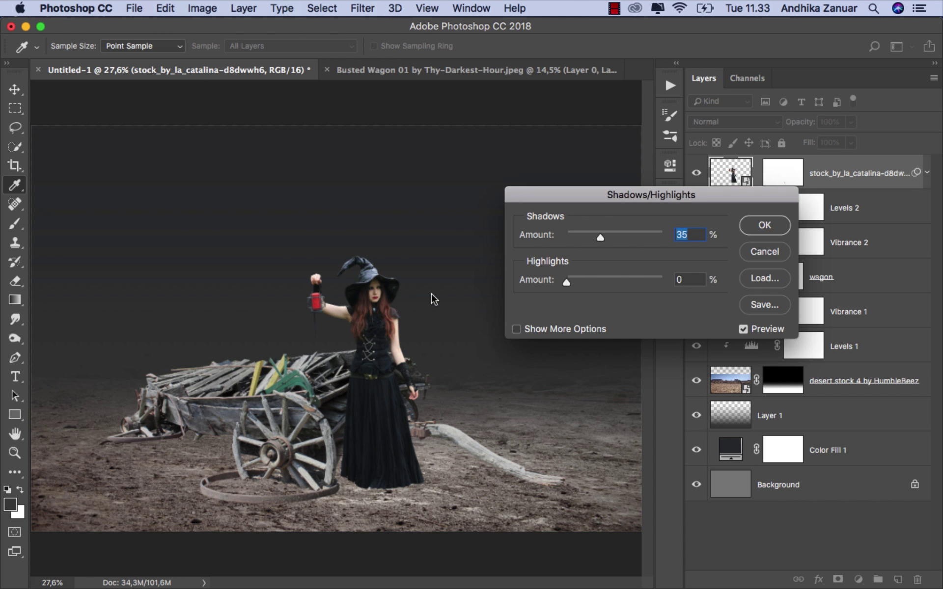
left_click_drag(599, 241, 578, 240)
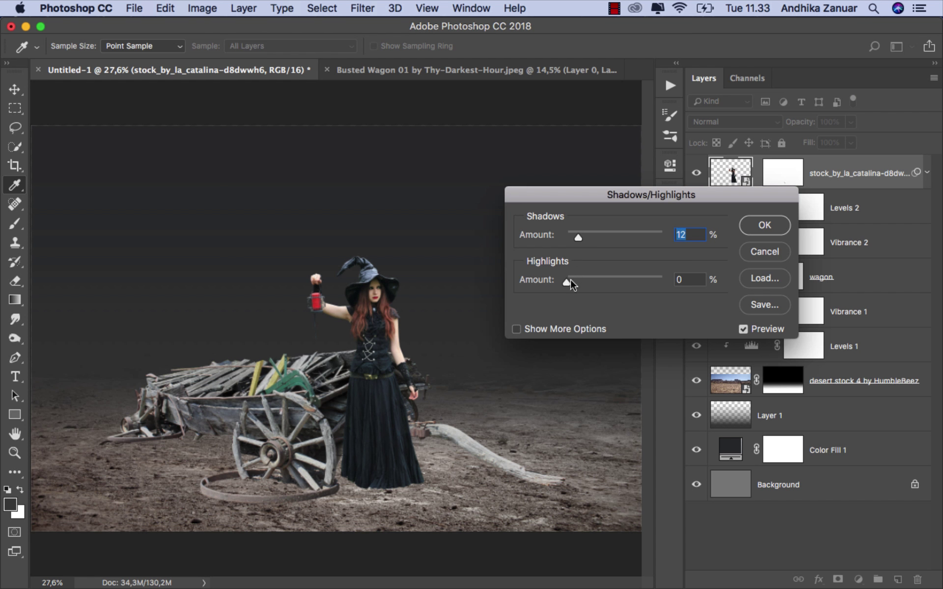
left_click_drag(571, 283, 664, 285)
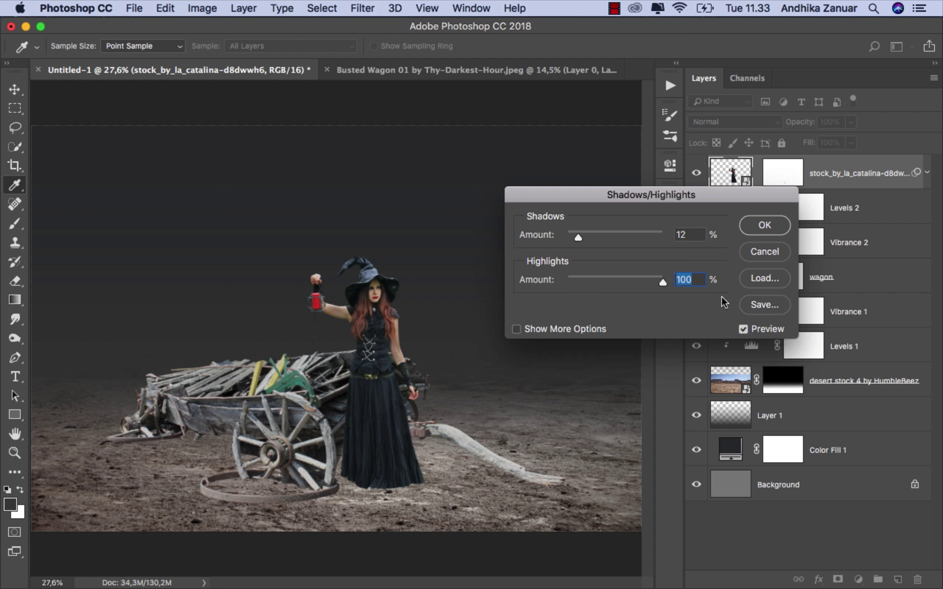
left_click(743, 330)
left_click(743, 329)
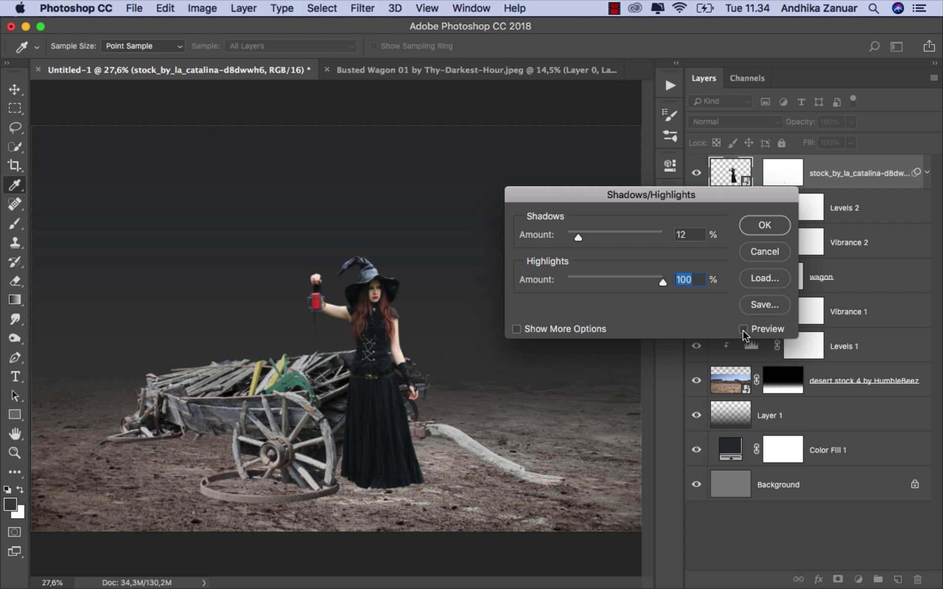
left_click(764, 226)
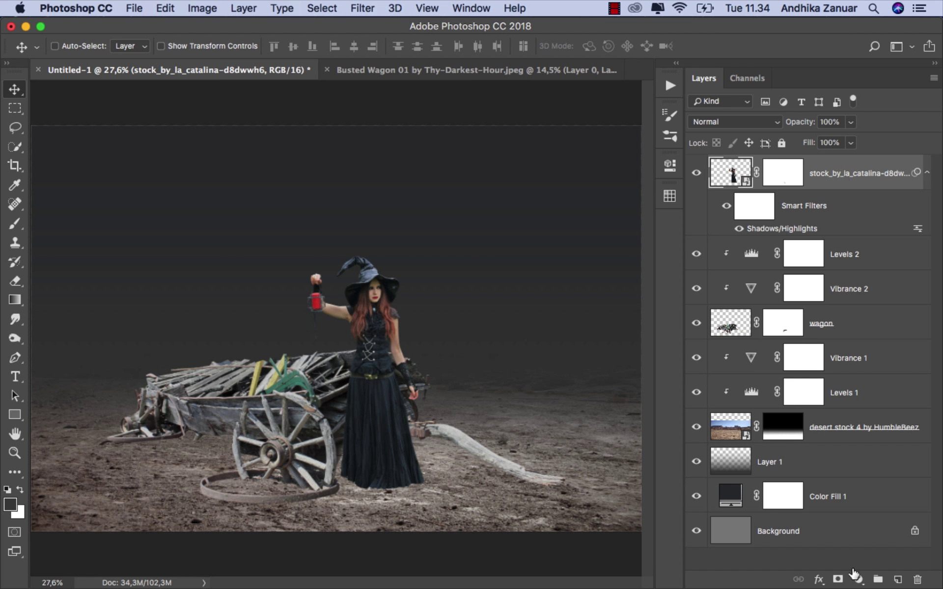
Step: Add a Vibrance adjustment clipped to the witch layer with vibrance -53
left_click(859, 579)
left_click(873, 403)
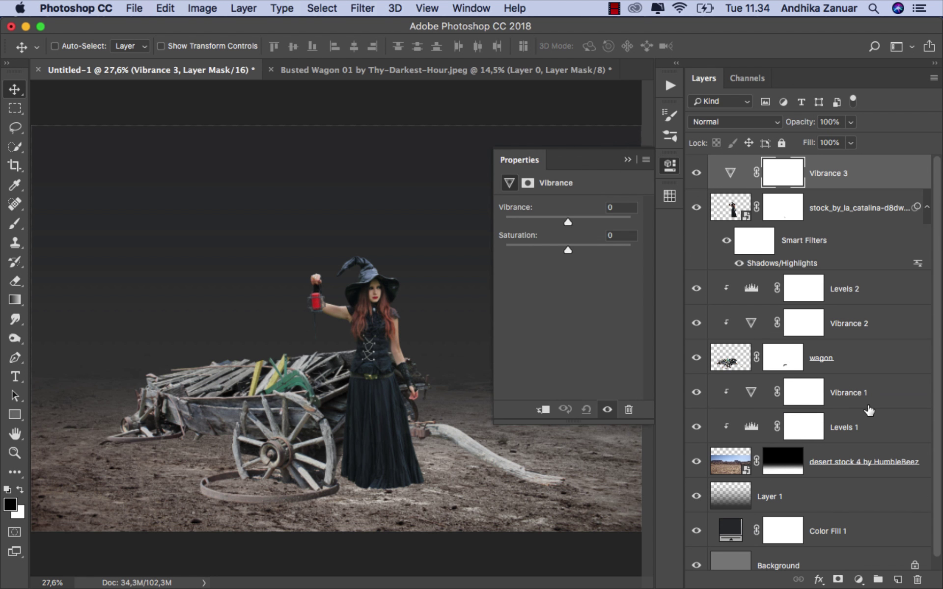
left_click(543, 410)
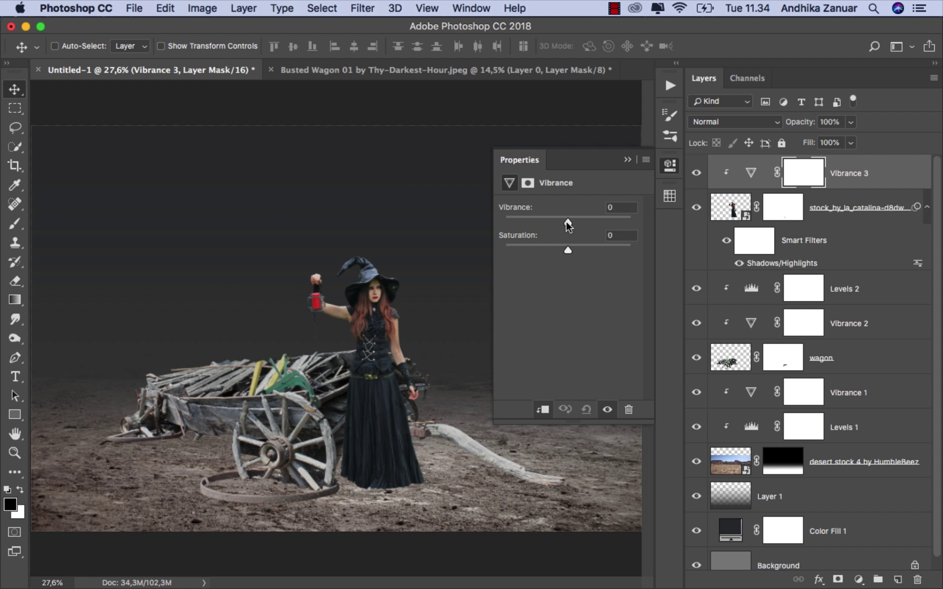
left_click_drag(566, 221, 533, 218)
left_click(629, 160)
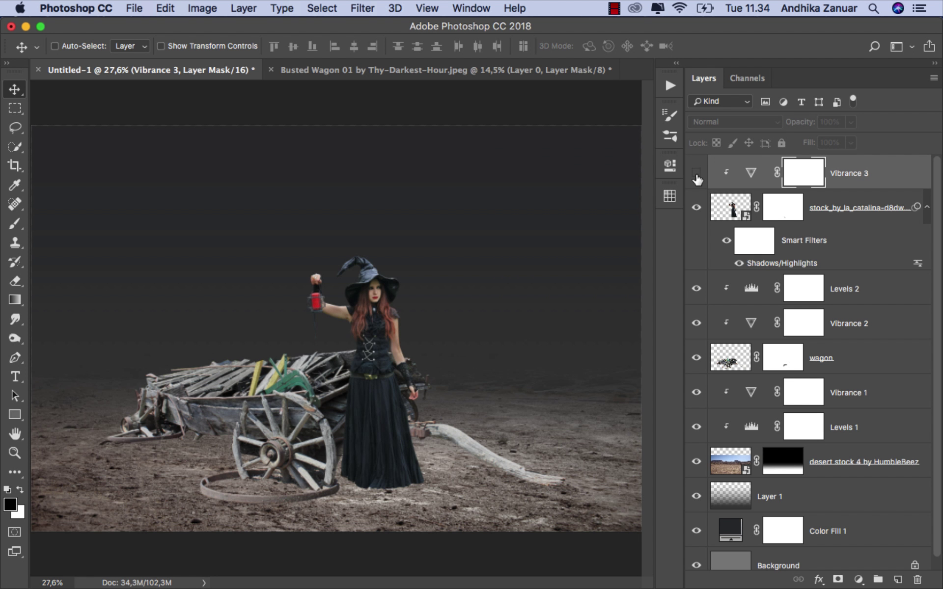
key("ctrl+2")
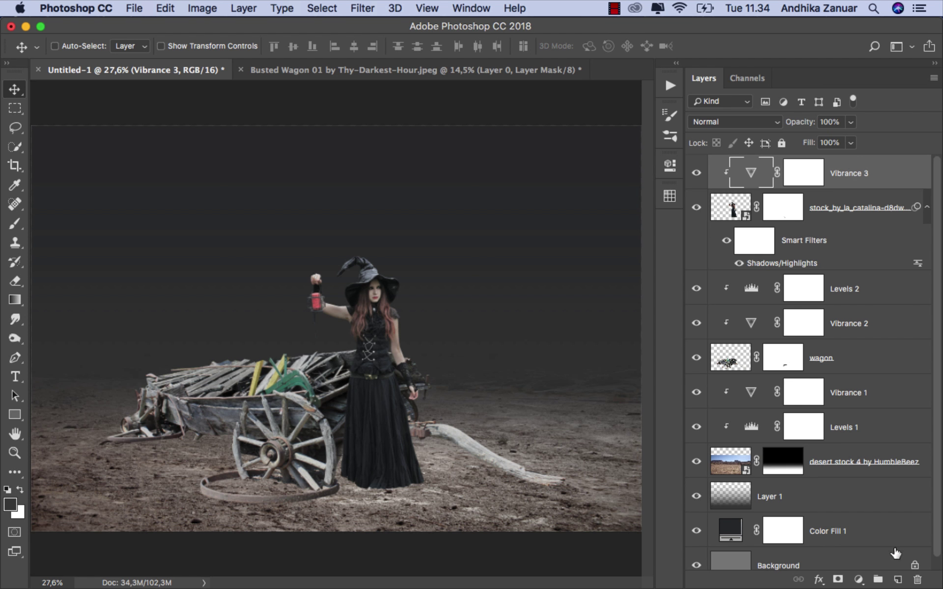
Step: Add a new empty layer named 'lamp'
left_click(897, 580)
double_click(768, 172)
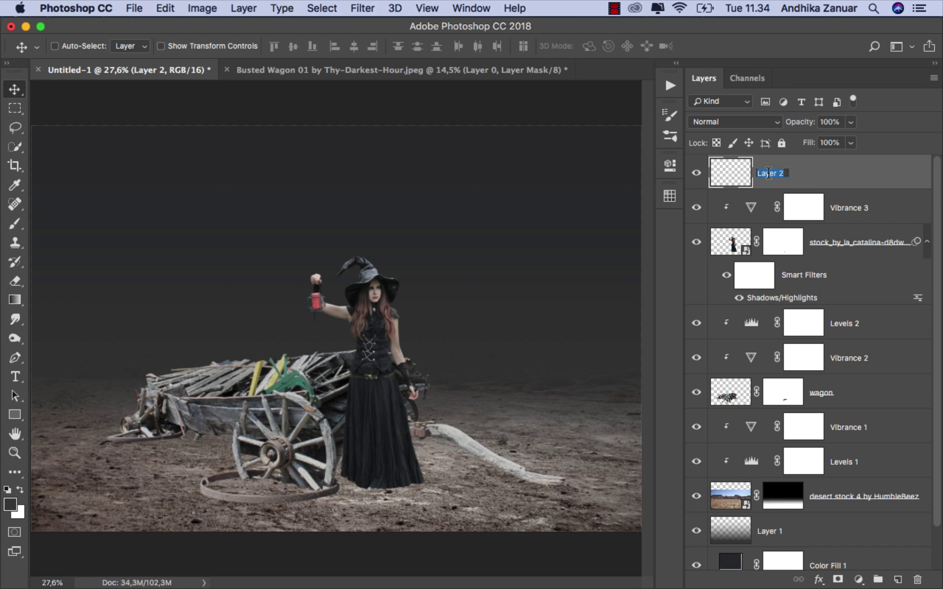
type("lamp")
key("Return")
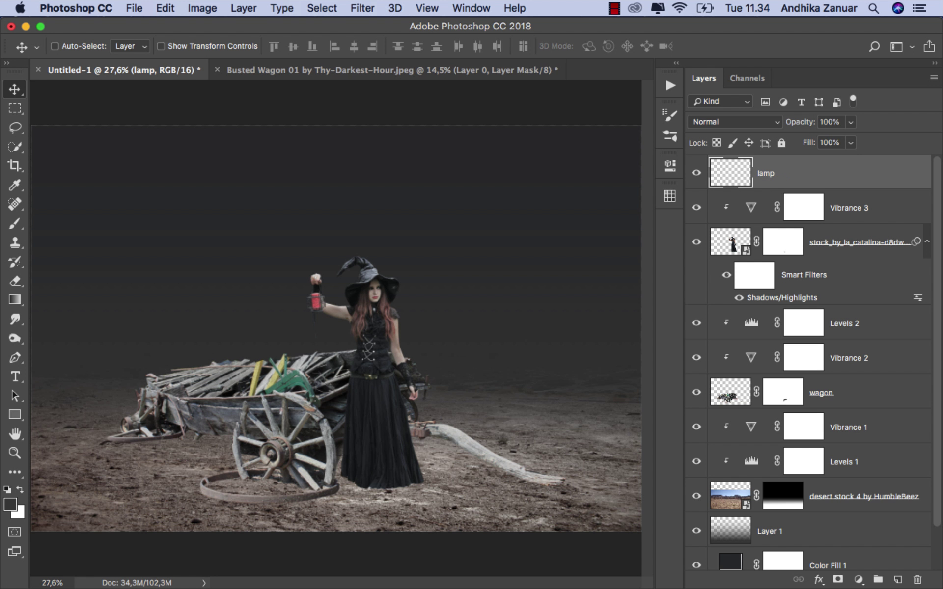
Step: Choose a soft round 60 px brush and yellow-orange foreground colour ffcf5b
left_click(15, 223)
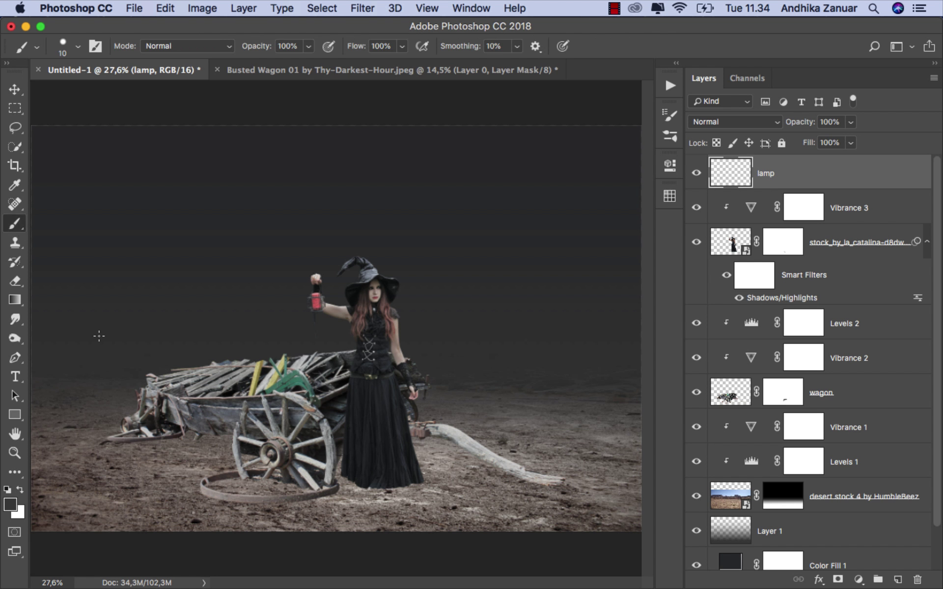
left_click(63, 49)
left_click(60, 205)
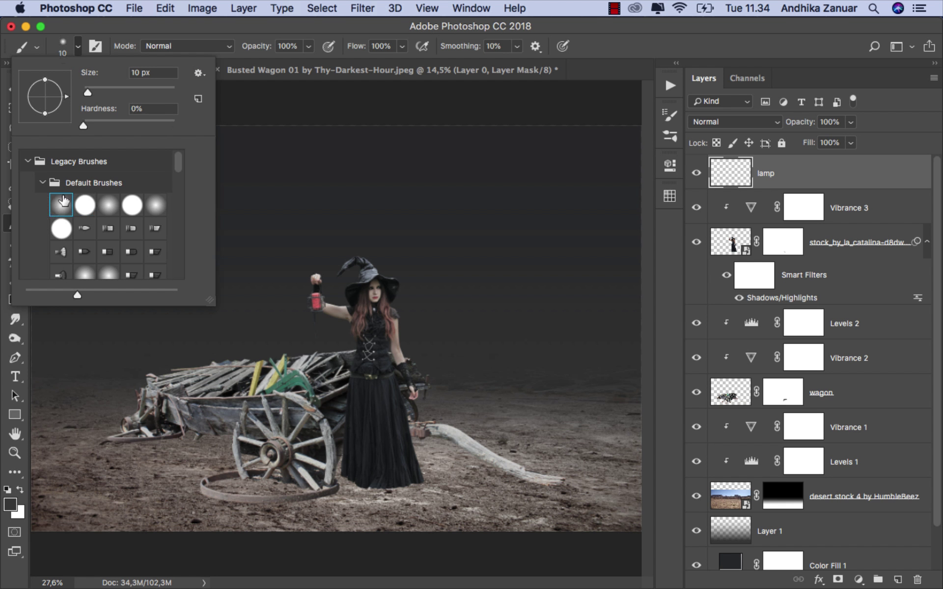
left_click(110, 93)
key("Return")
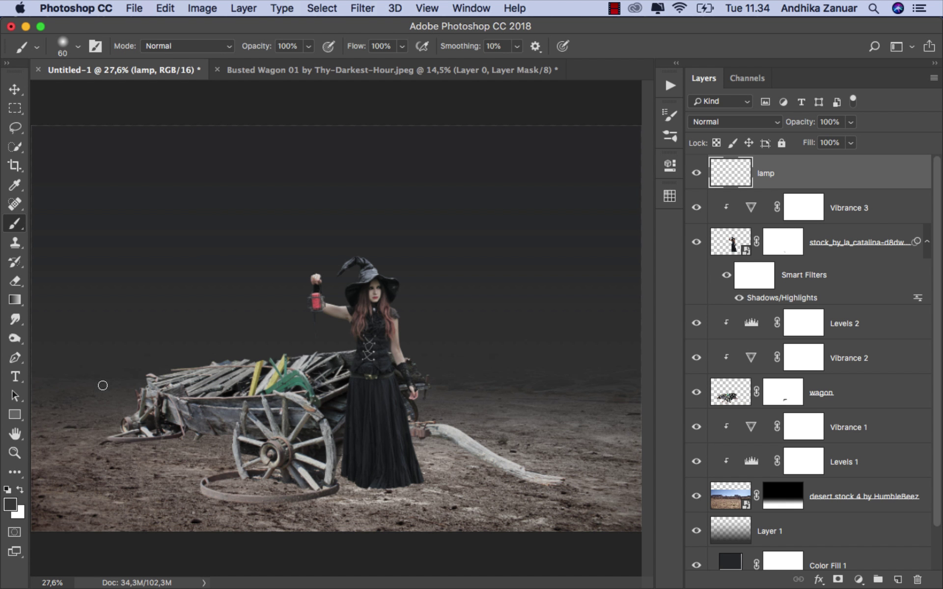
left_click(11, 504)
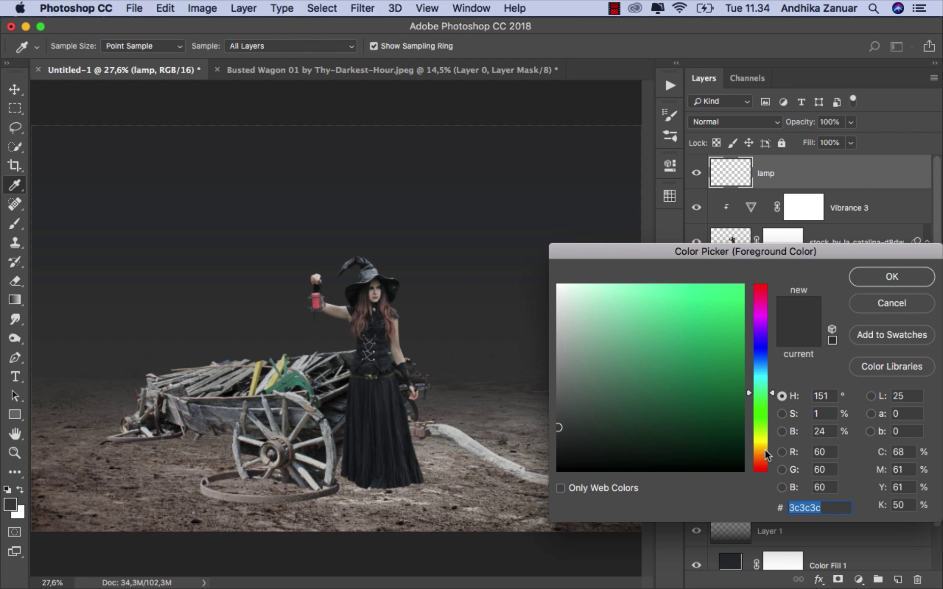
left_click_drag(764, 449, 761, 446)
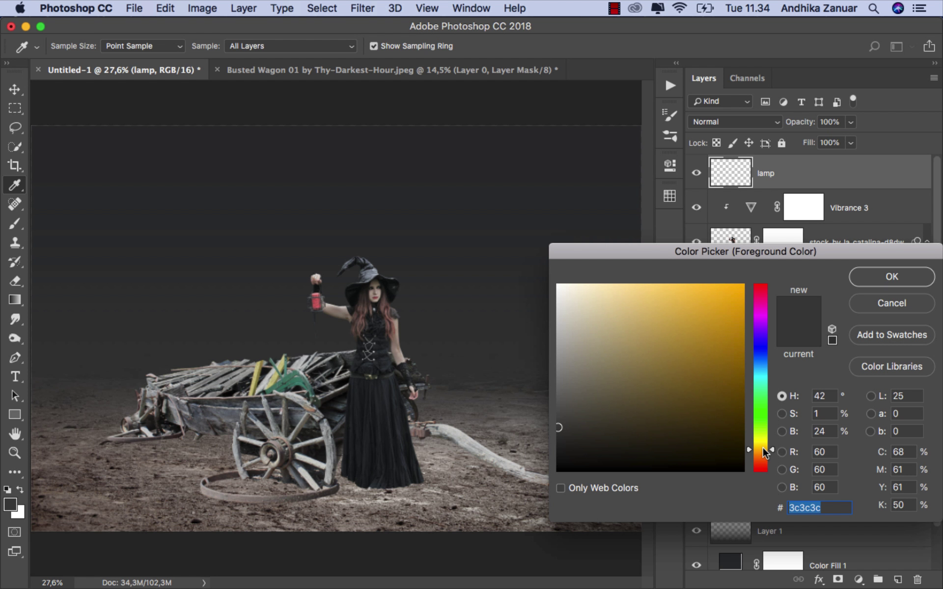
left_click(676, 282)
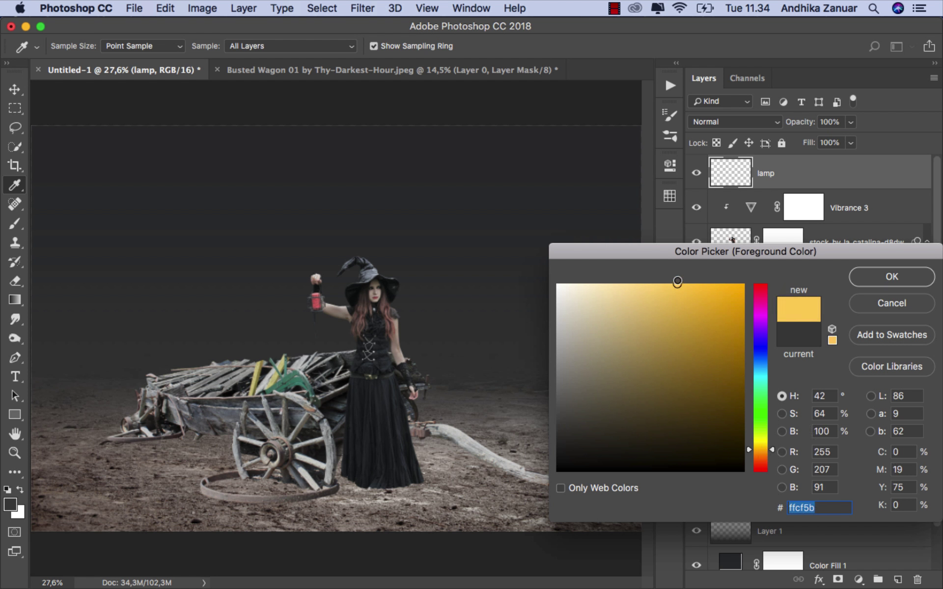
left_click(883, 277)
Step: Paint a soft yellow glow over the lantern with a 125 px brush
key("b")
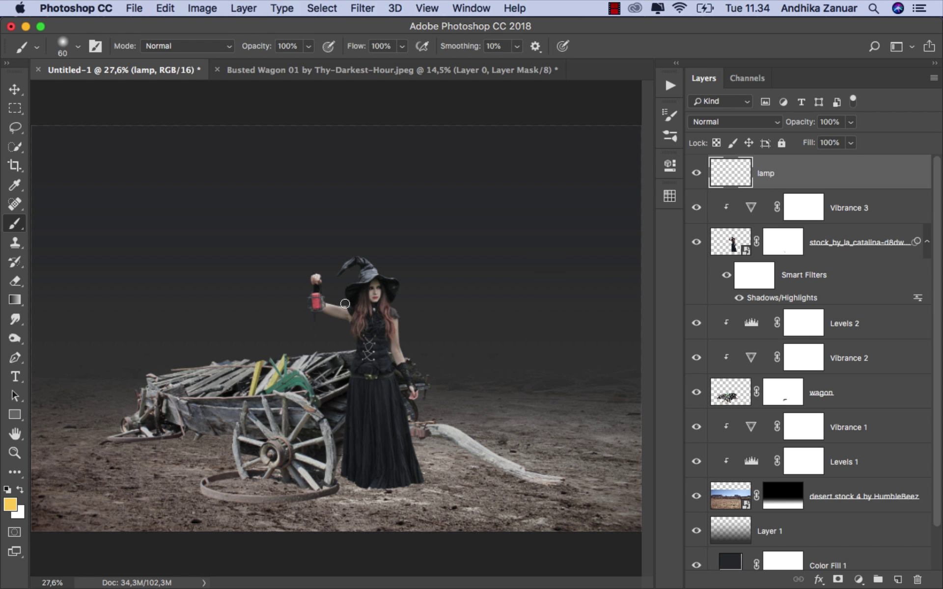
key("bracketright")
key("bracketright")
key("bracketright")
left_click(315, 301)
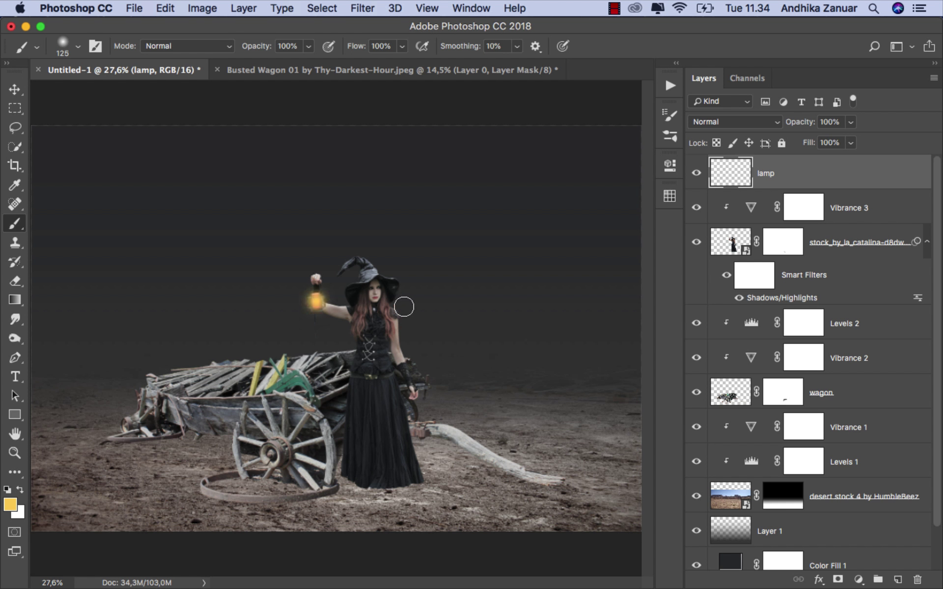
Step: Blend the lamp layer as Hard Light and add an empty layer above it
left_click(707, 122)
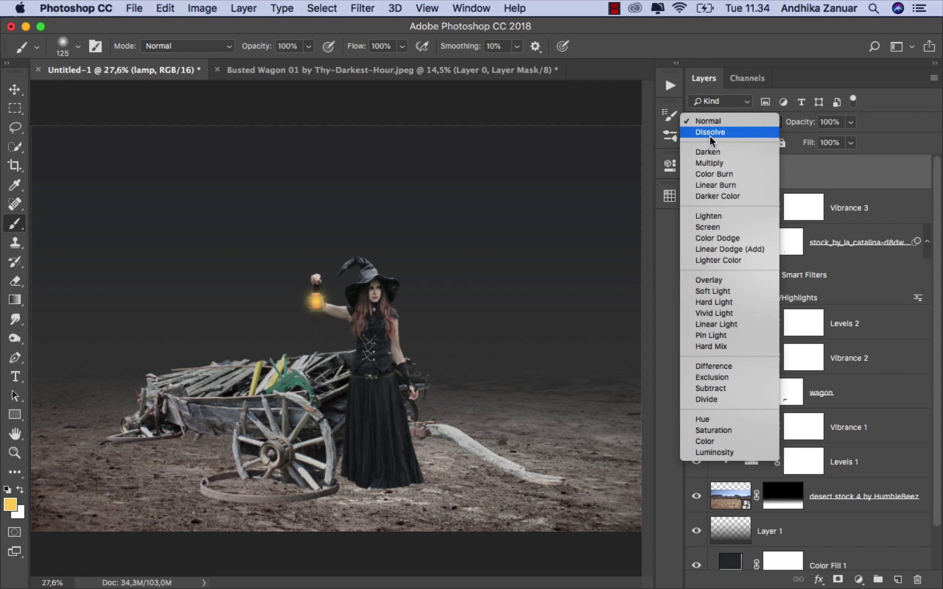
left_click(726, 302)
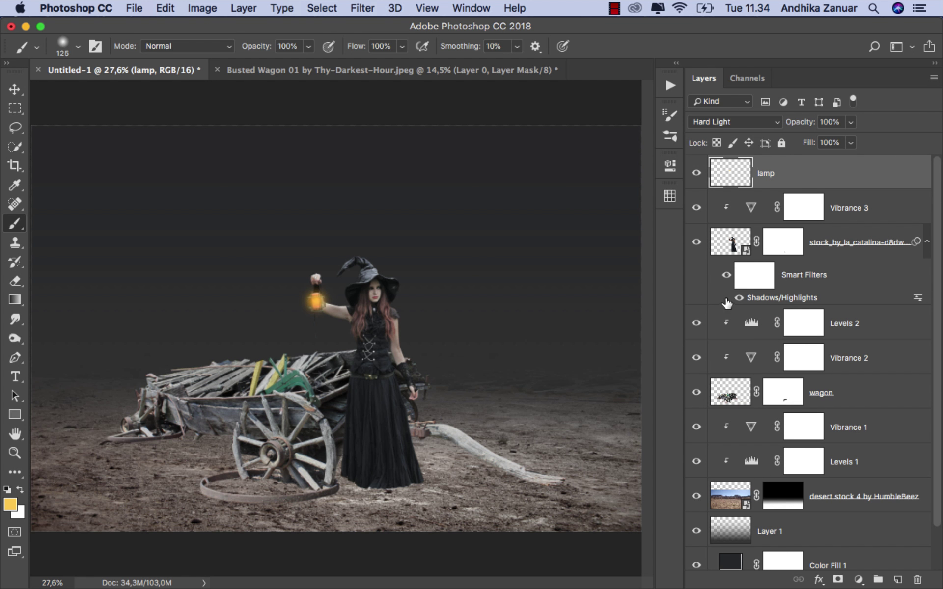
left_click(696, 173)
left_click(696, 172)
left_click(898, 579)
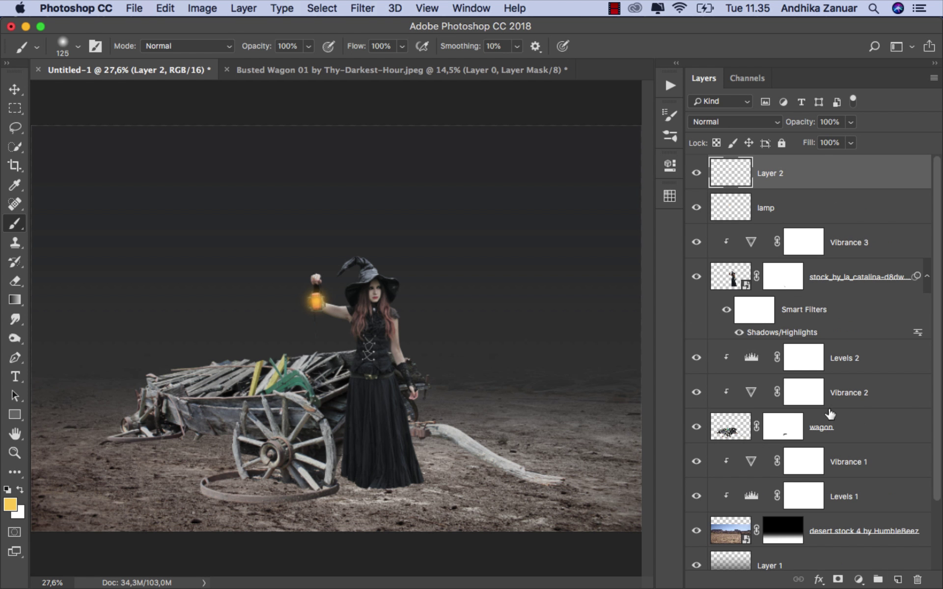
Step: Name the new layer 'lamp 2' and paint a wide soft yellow glow around the lantern
double_click(770, 174)
type("lamp 2")
key("Return")
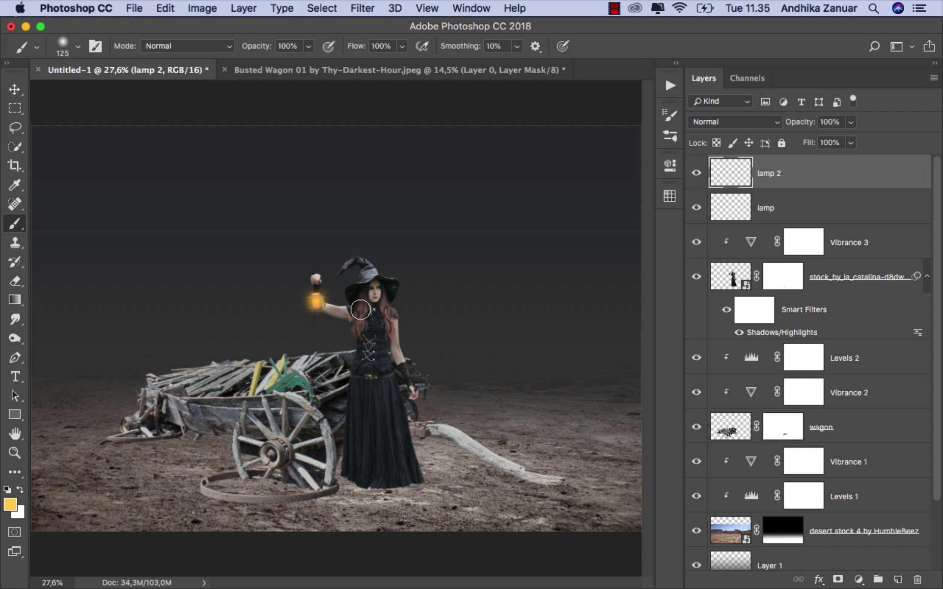
key("bracketright")
key("bracketright")
key("bracketright")
key("bracketright")
key("bracketright")
key("bracketright")
key("bracketright")
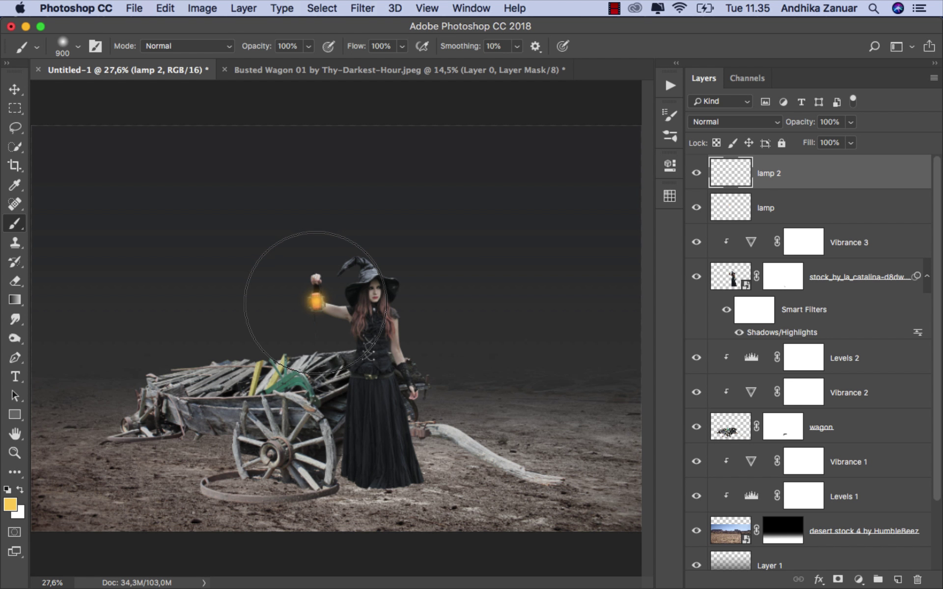
left_click(315, 303)
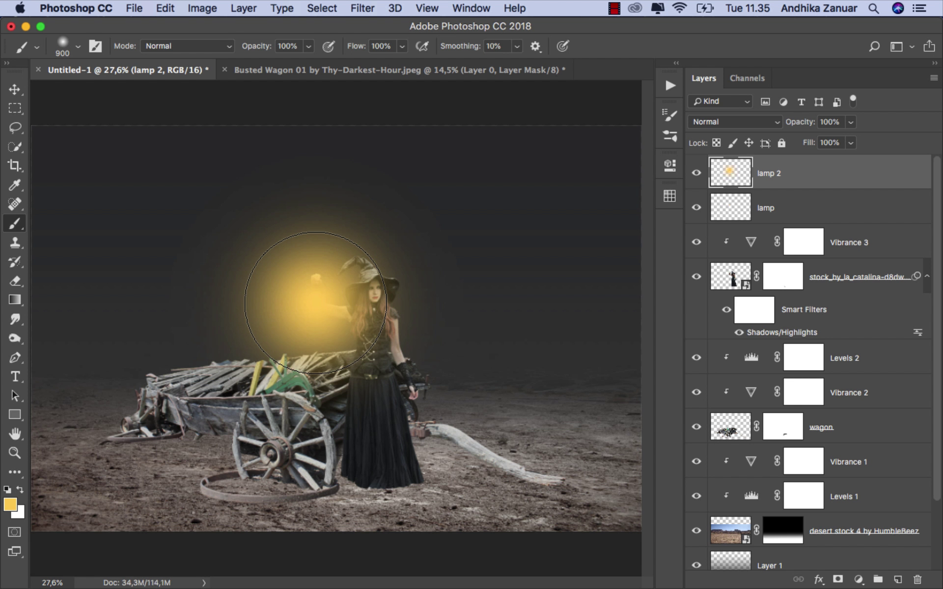
Step: Blend lamp 2 as Lighter Color at 20% opacity
left_click(727, 124)
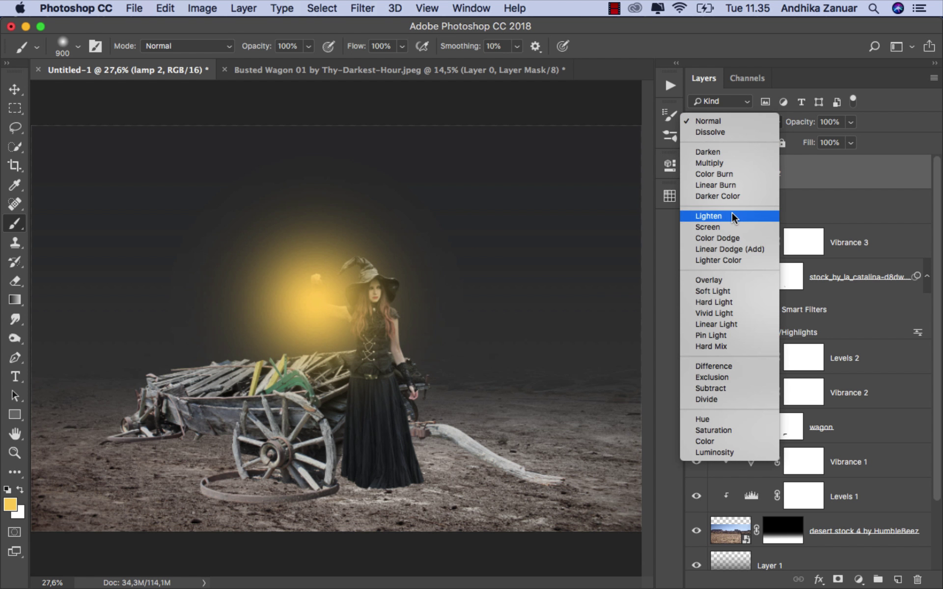
left_click(733, 260)
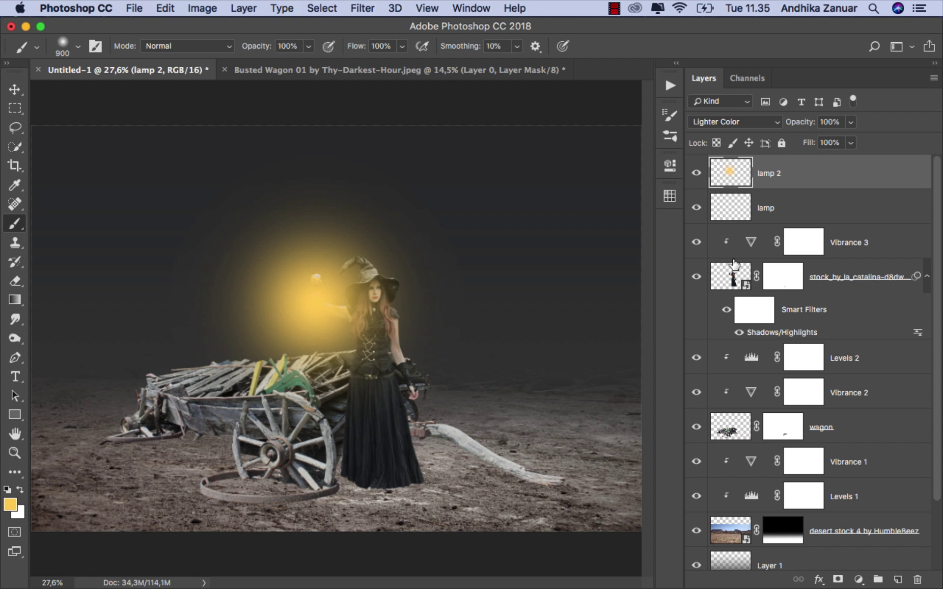
left_click(849, 127)
left_click_drag(852, 139, 795, 141)
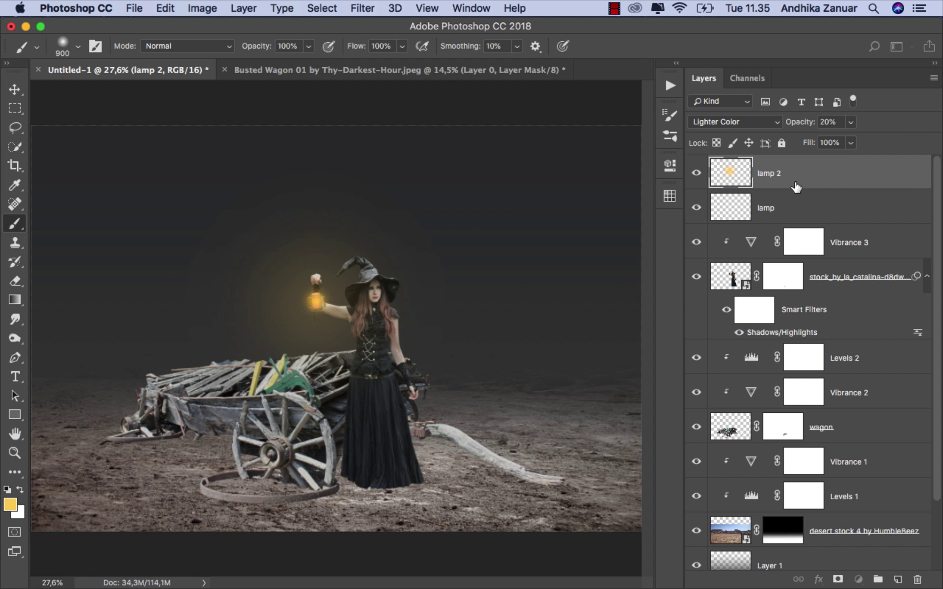
left_click(696, 173)
left_click(833, 426)
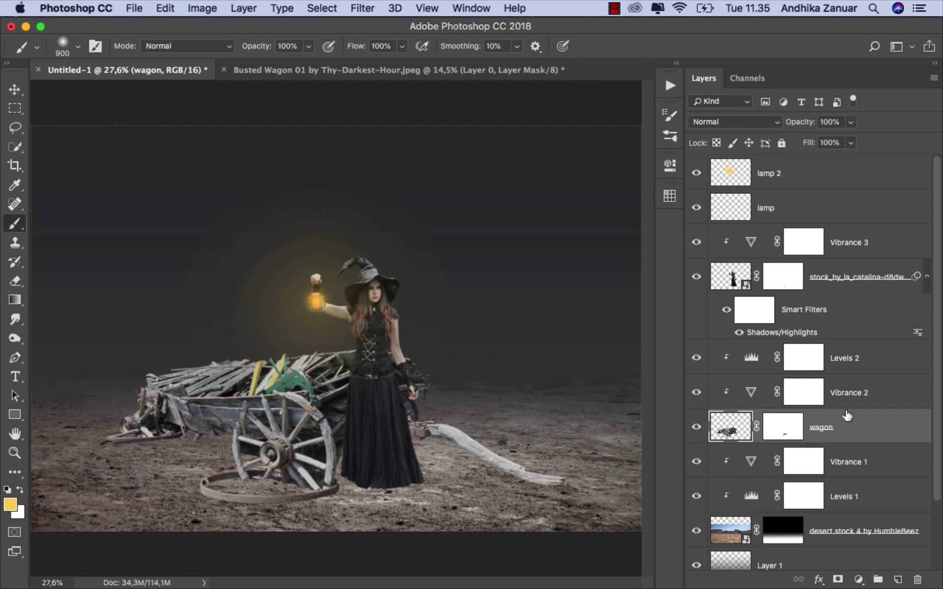
left_click(855, 360)
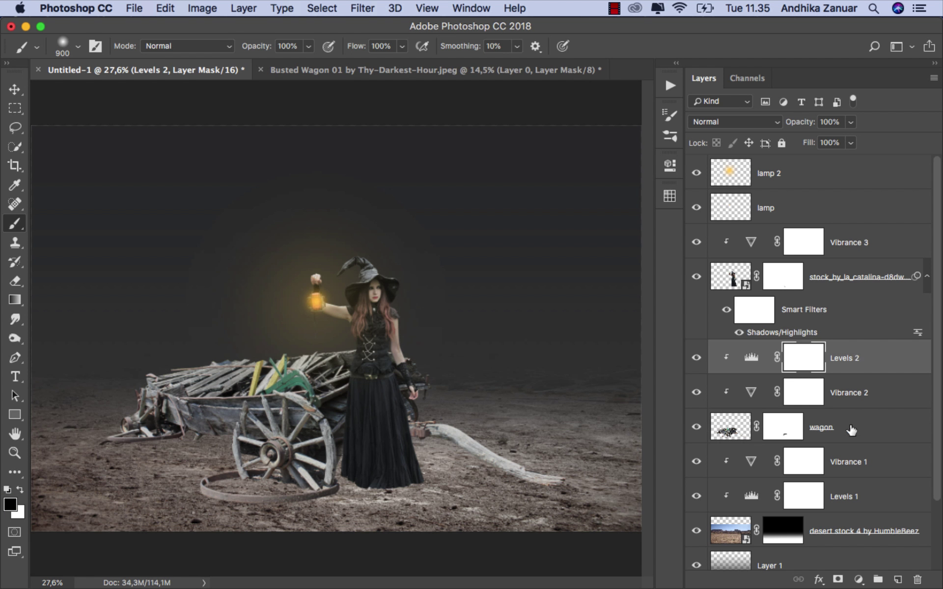
Step: Add a Brightness/Contrast adjustment above Levels 2 with brightness -84
left_click(858, 580)
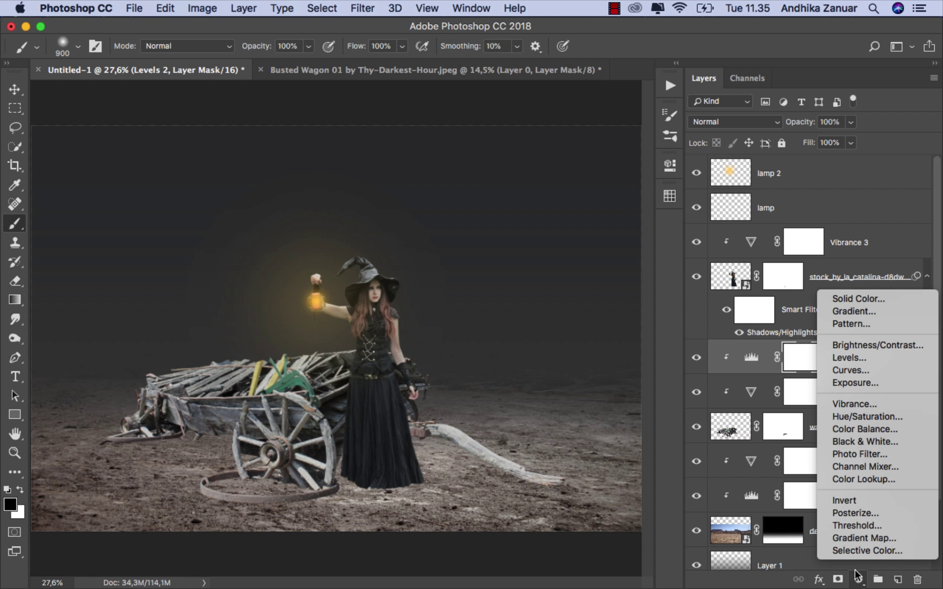
left_click(859, 345)
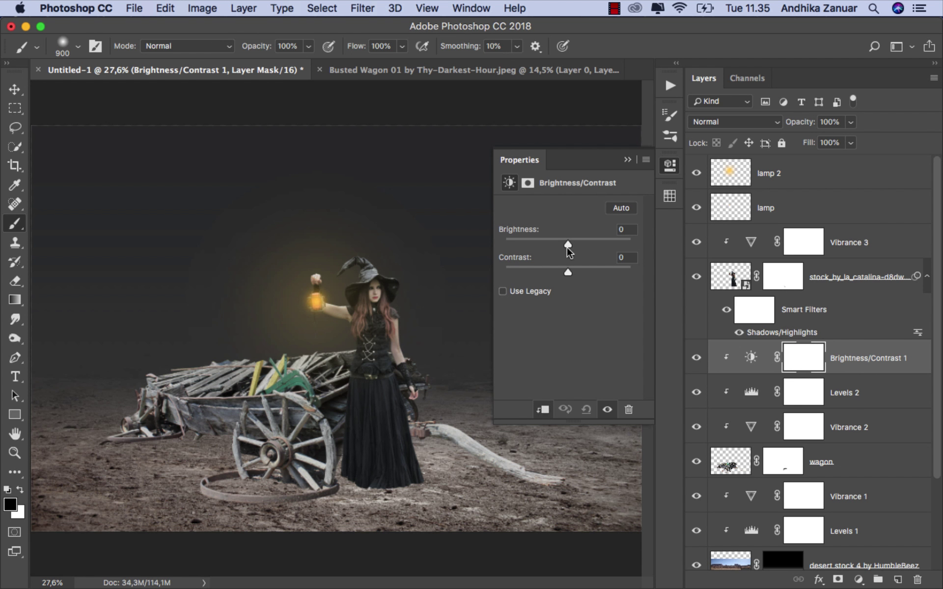
left_click_drag(567, 241, 532, 241)
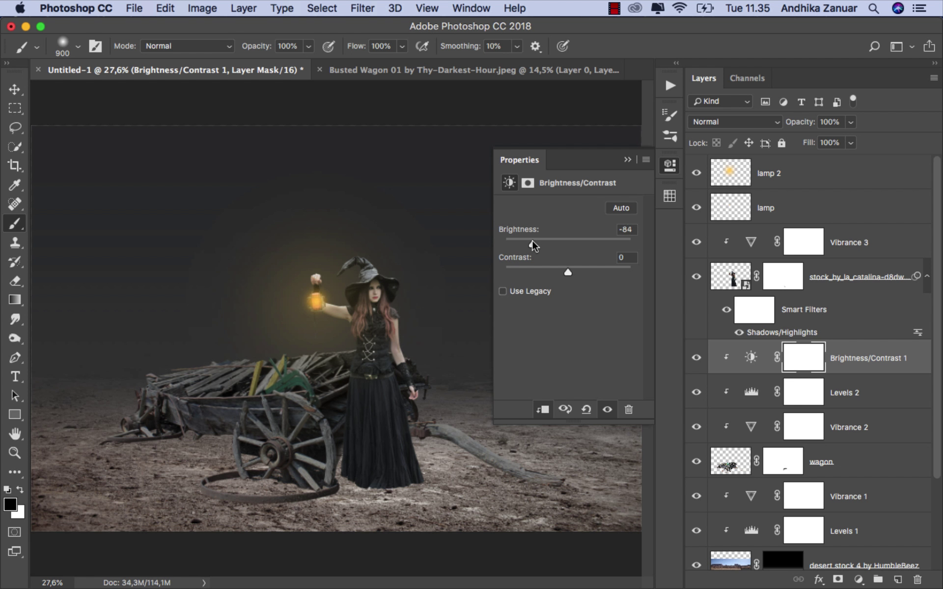
left_click(628, 159)
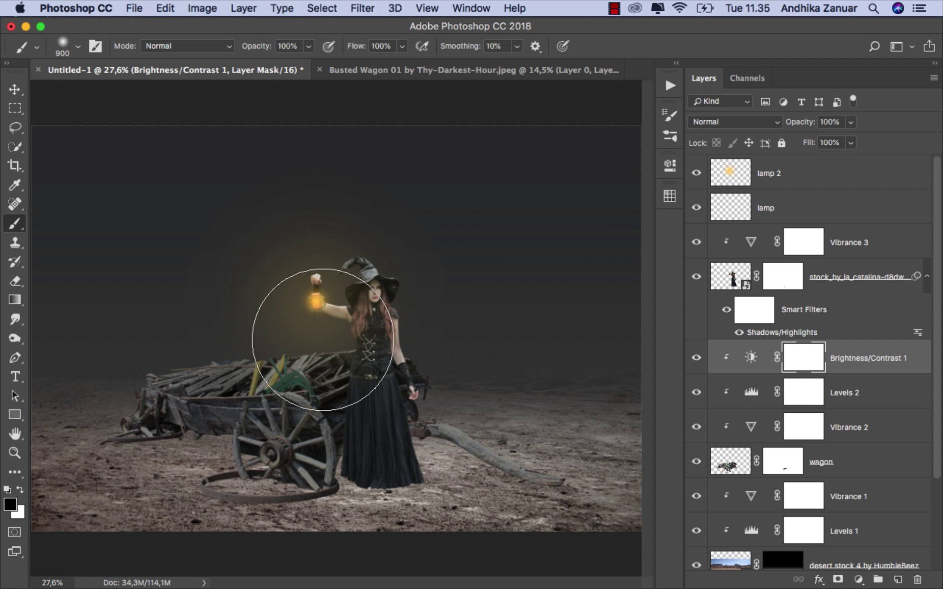
Step: Paint its mask to keep the wagon lit near the lantern and witch
left_click(295, 329)
mouse_move(264, 323)
left_mouse_down()
mouse_move(295, 336)
mouse_move(343, 294)
mouse_move(315, 347)
mouse_move(339, 326)
mouse_move(238, 301)
left_mouse_up()
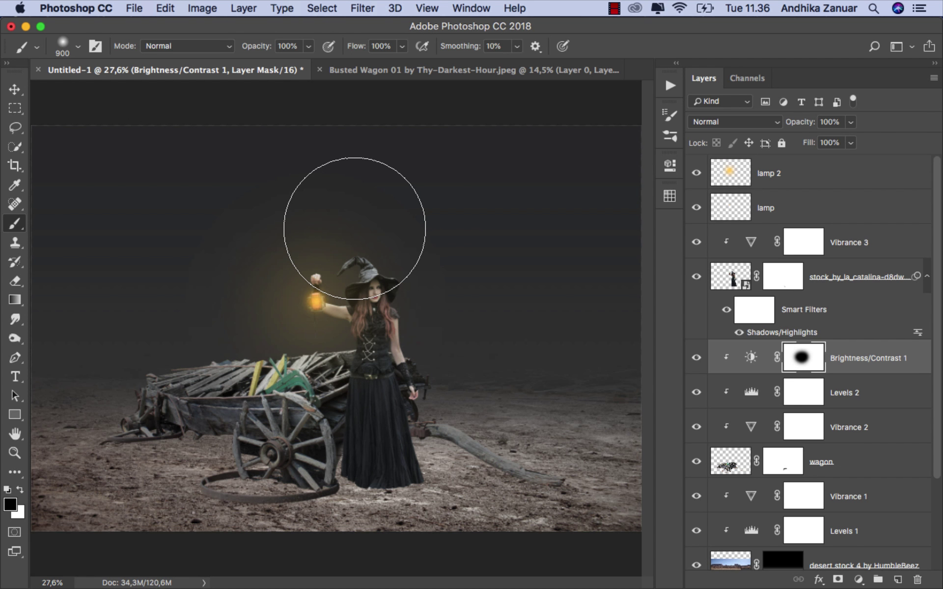
left_click(14, 89)
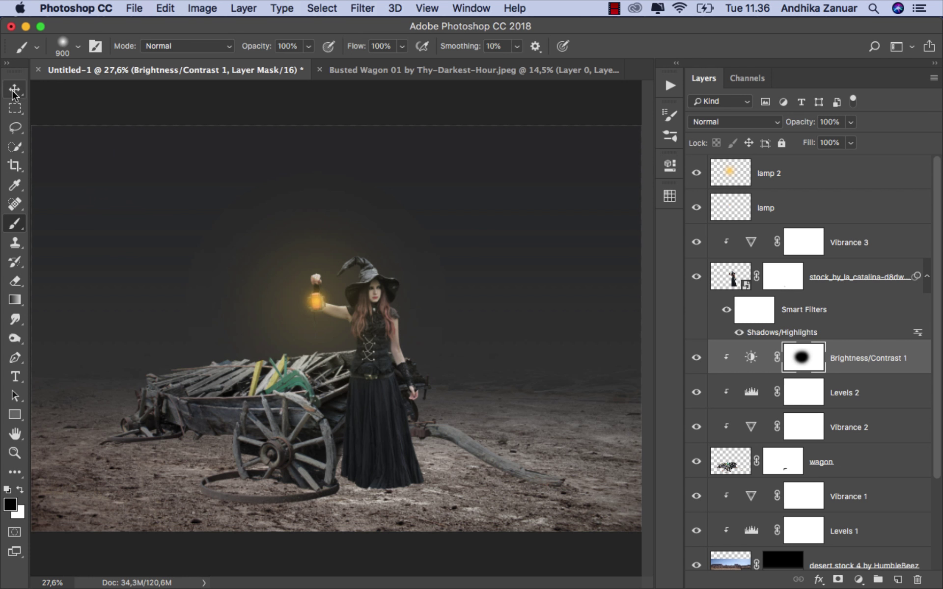
left_click(696, 363)
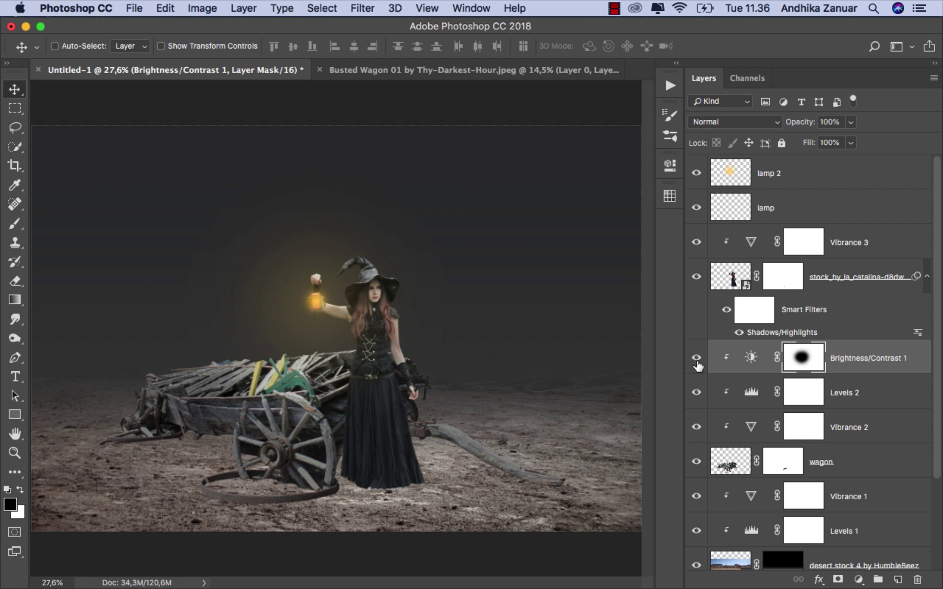
key("ctrl+2")
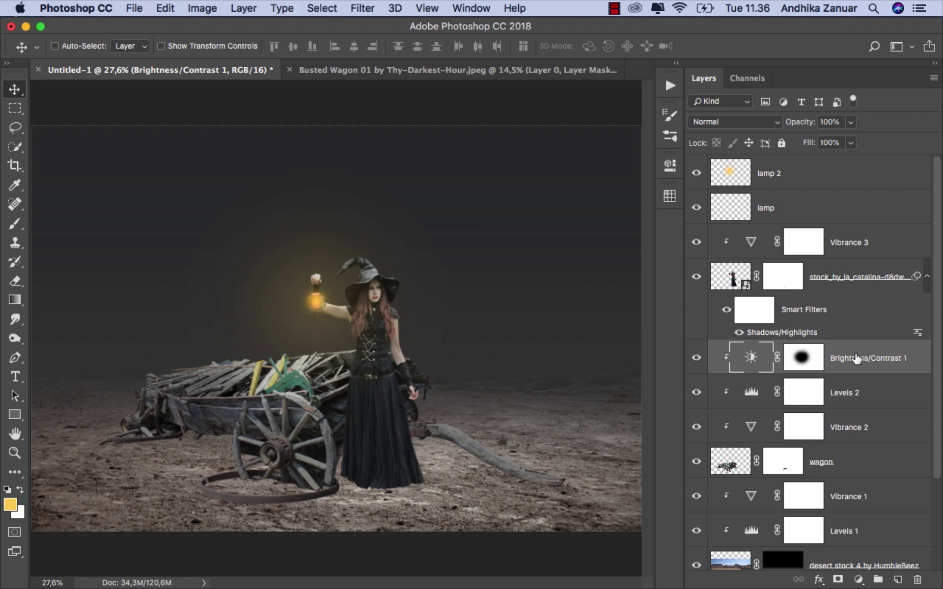
scroll(938, 397, "down", 1)
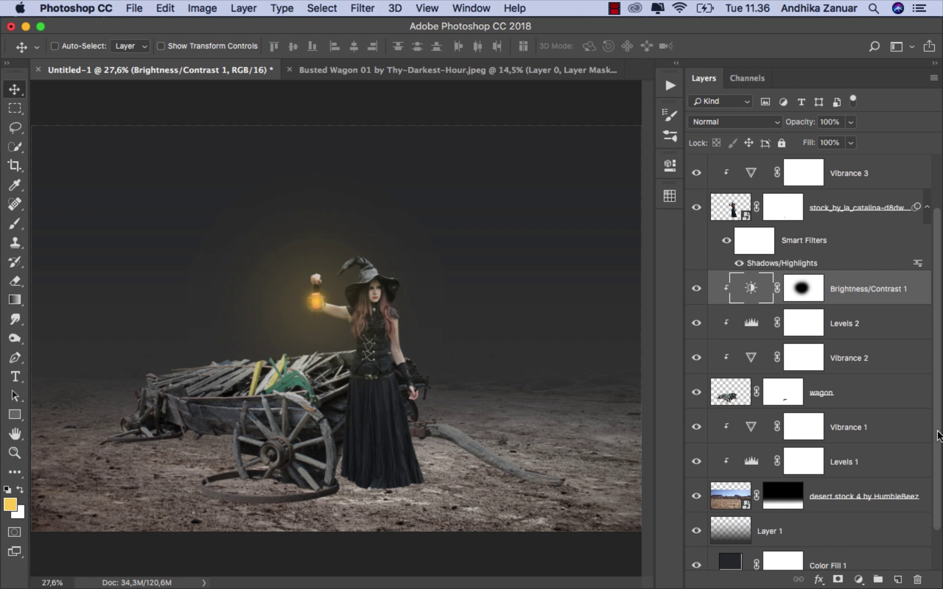
scroll(938, 396, "down", 1)
scroll(938, 441, "down", 1)
left_click(713, 464)
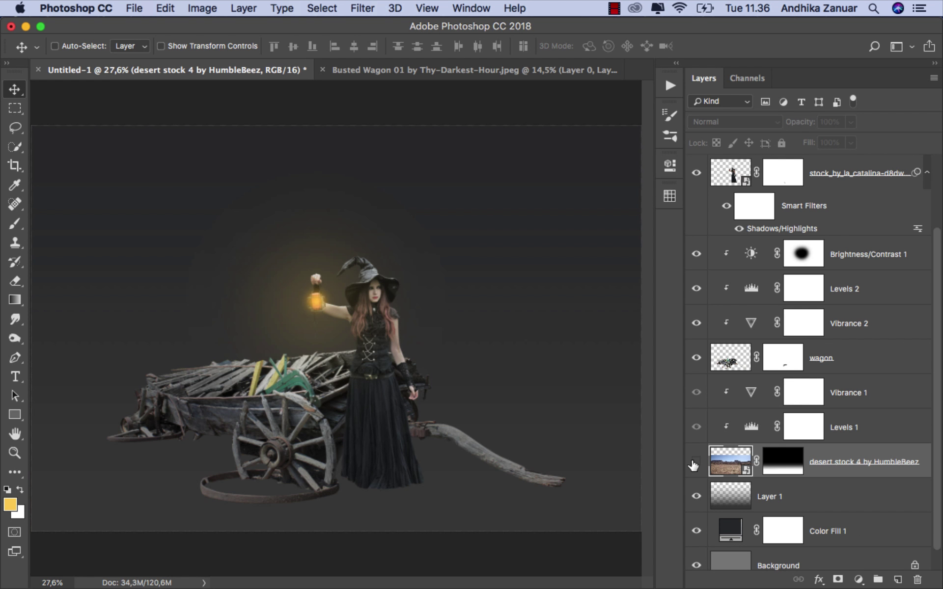
Step: Add a Brightness/Contrast adjustment clipped to the desert ground with brightness -87
left_click(696, 462)
left_click(875, 391)
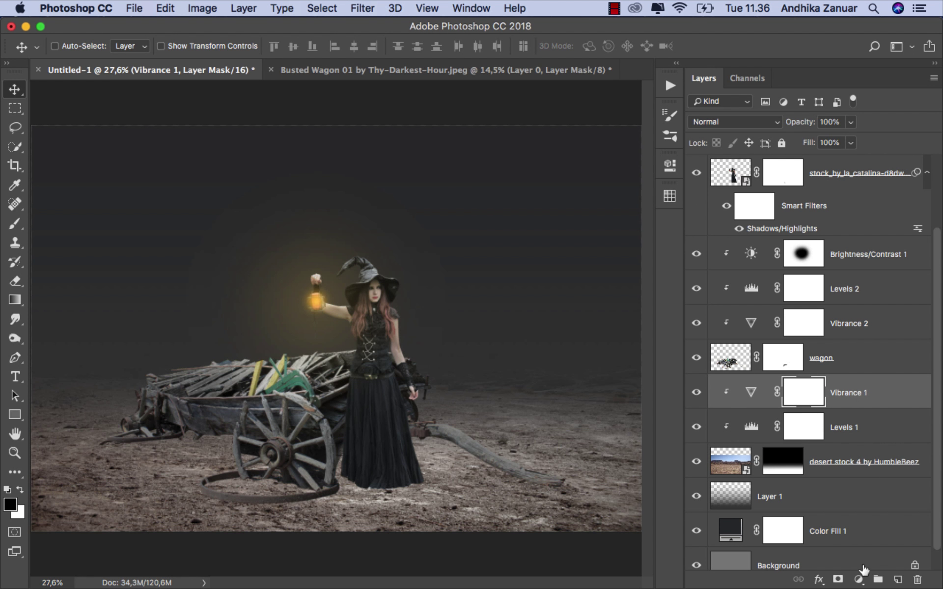
left_click(858, 579)
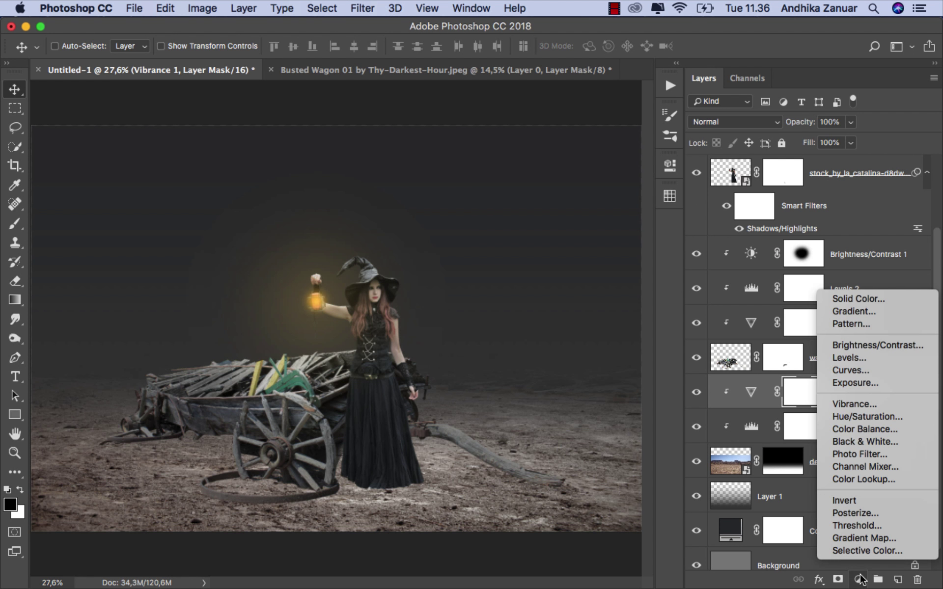
left_click(876, 345)
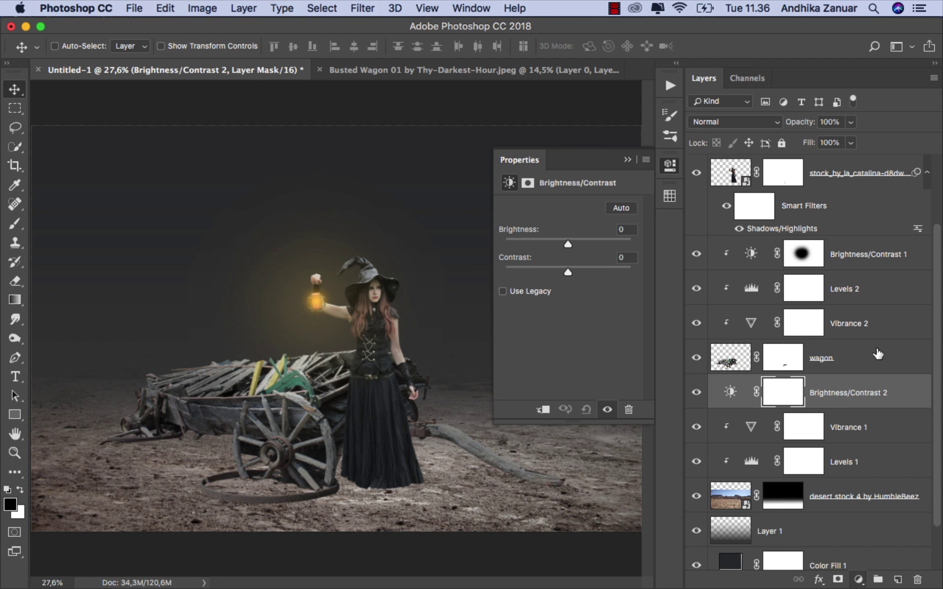
left_click(542, 410)
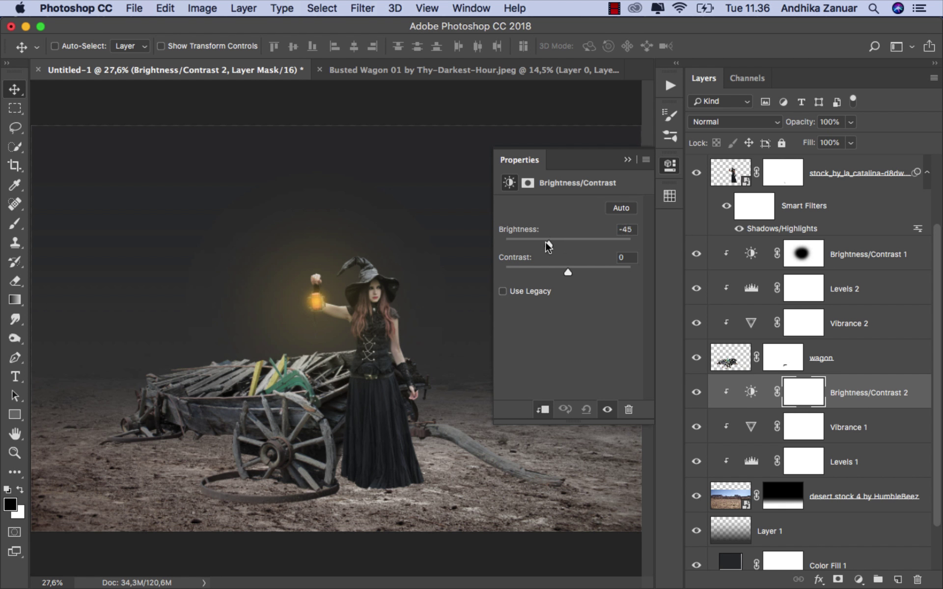
left_click_drag(546, 242, 532, 241)
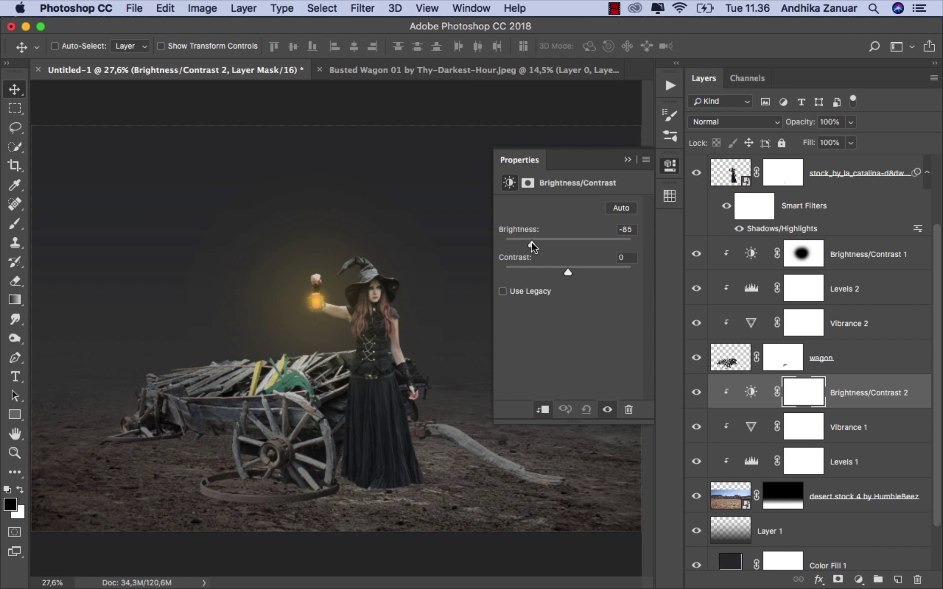
left_click(628, 159)
Step: Brush its mask to keep a lit patch under the witch and wagon wheel
left_click(15, 224)
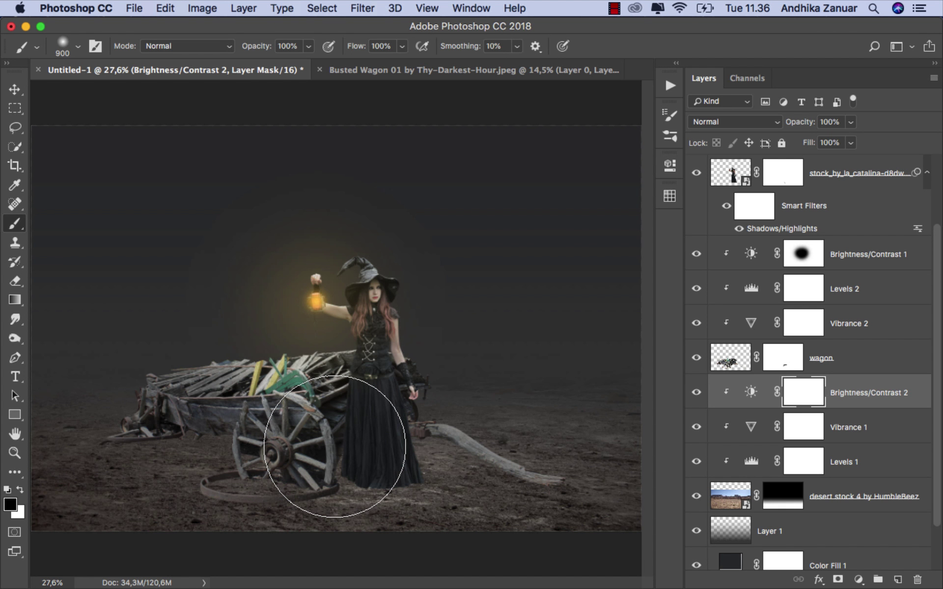
left_click(335, 446)
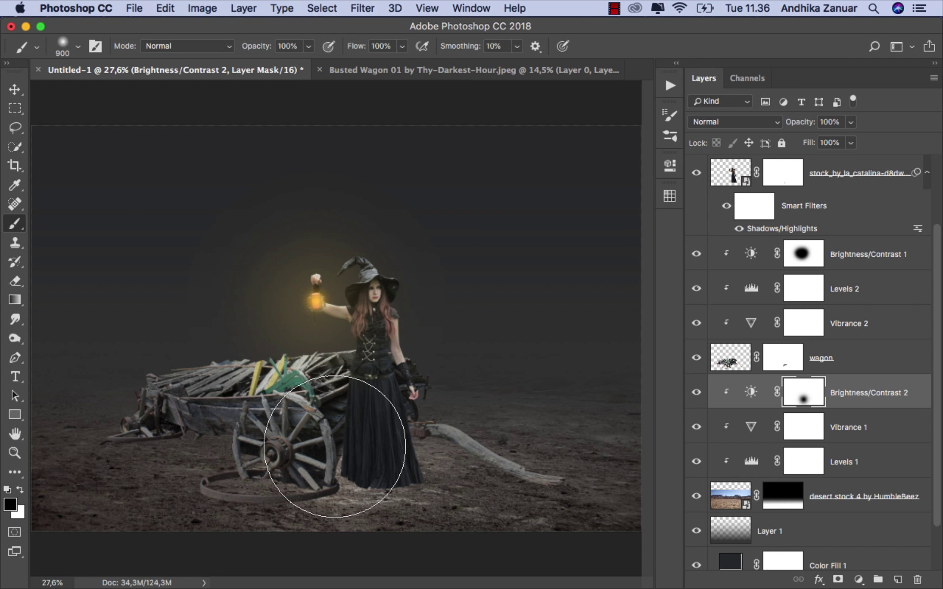
left_click(14, 91)
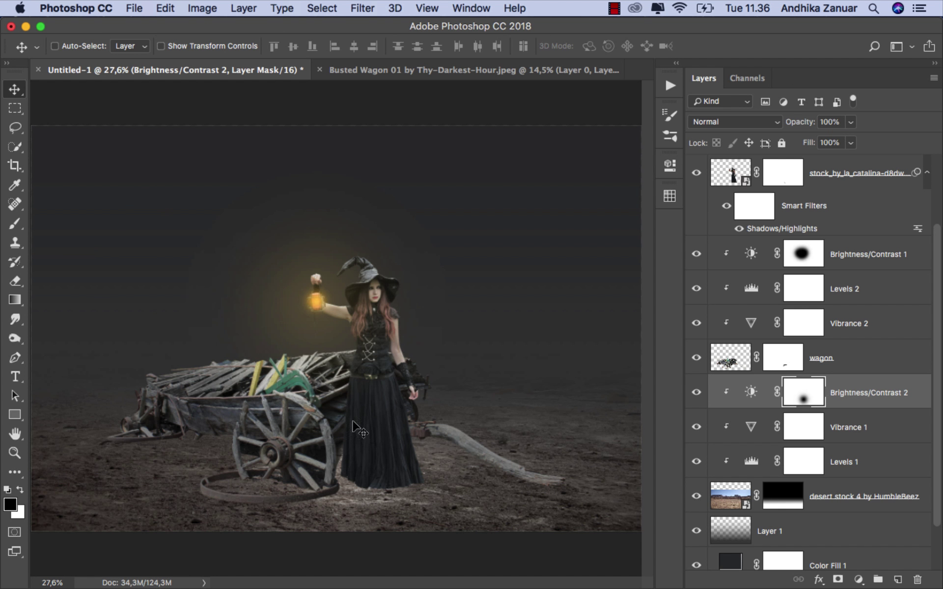
left_click(364, 475)
Step: Stretch the Brightness/Contrast 2 shadow mask right, left to the edge and taller, then compare on and off
key("super+t")
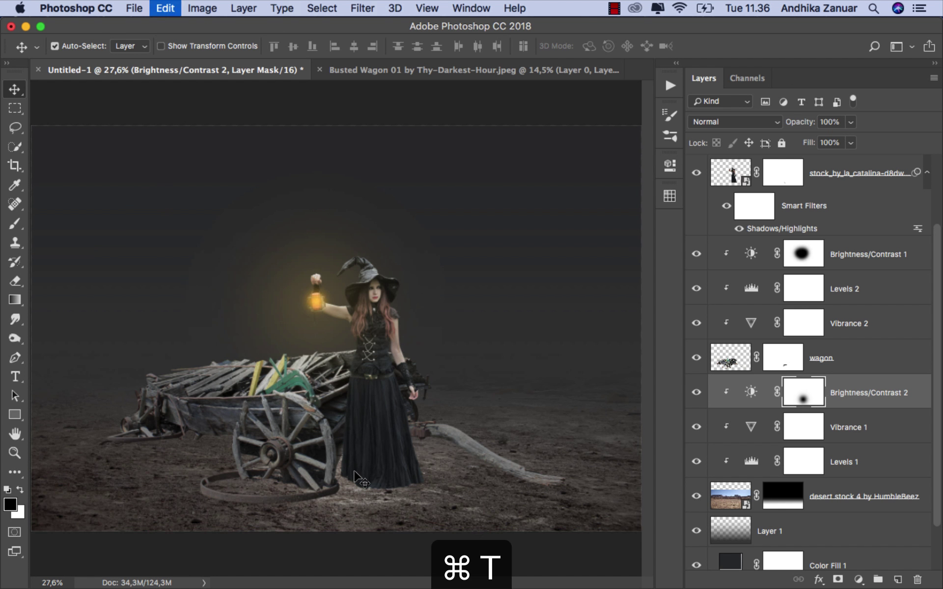
left_click_drag(478, 414, 640, 414)
scroll(527, 450, "down", 1)
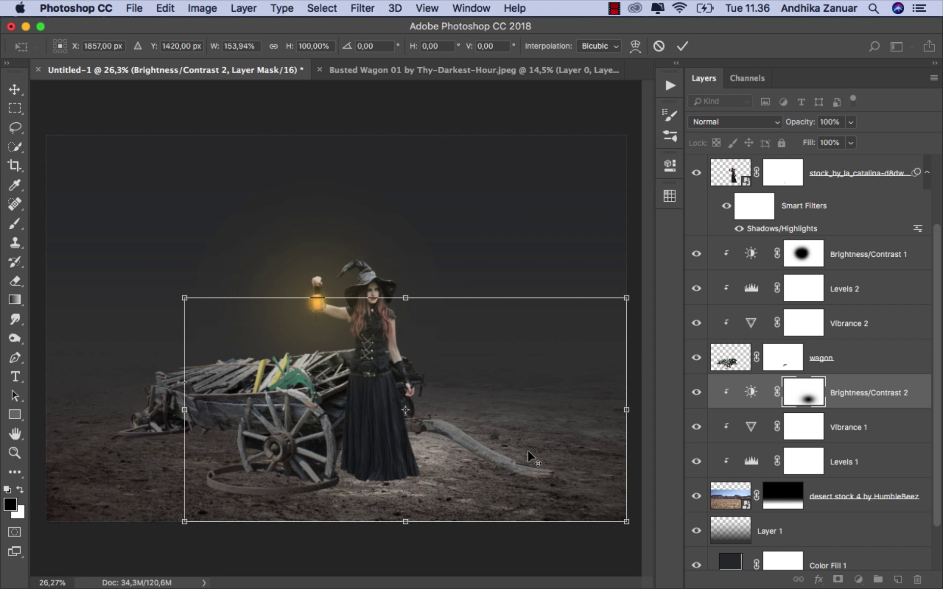
left_click_drag(184, 410, 44, 412)
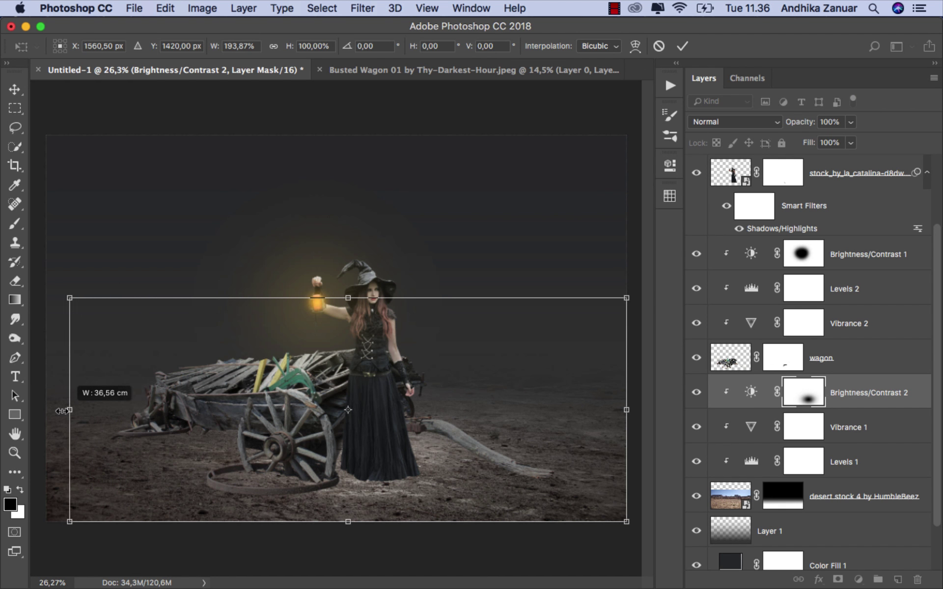
mouse_move(323, 298)
left_mouse_down()
mouse_move(322, 259)
mouse_move(323, 280)
left_mouse_up()
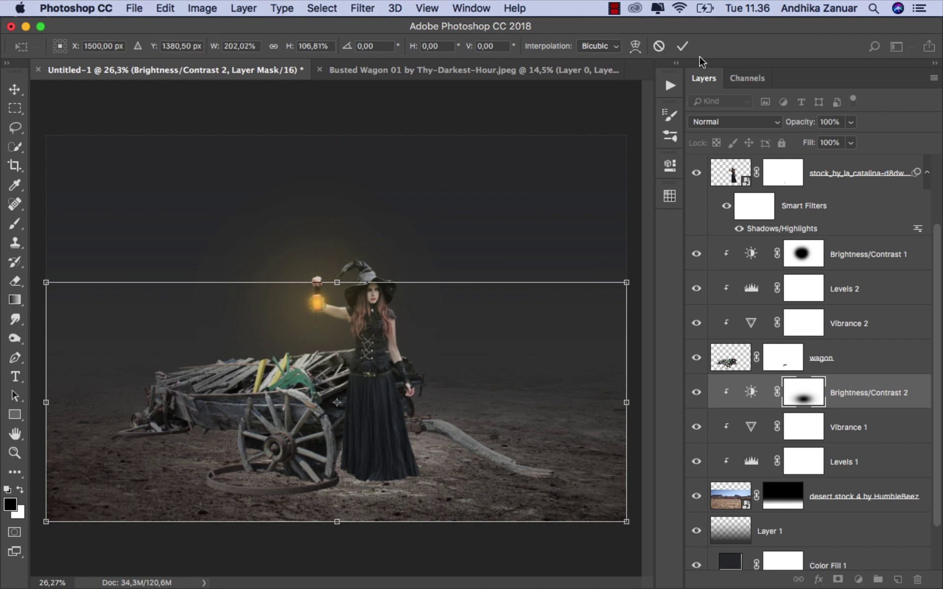
left_click(681, 46)
left_click(696, 392)
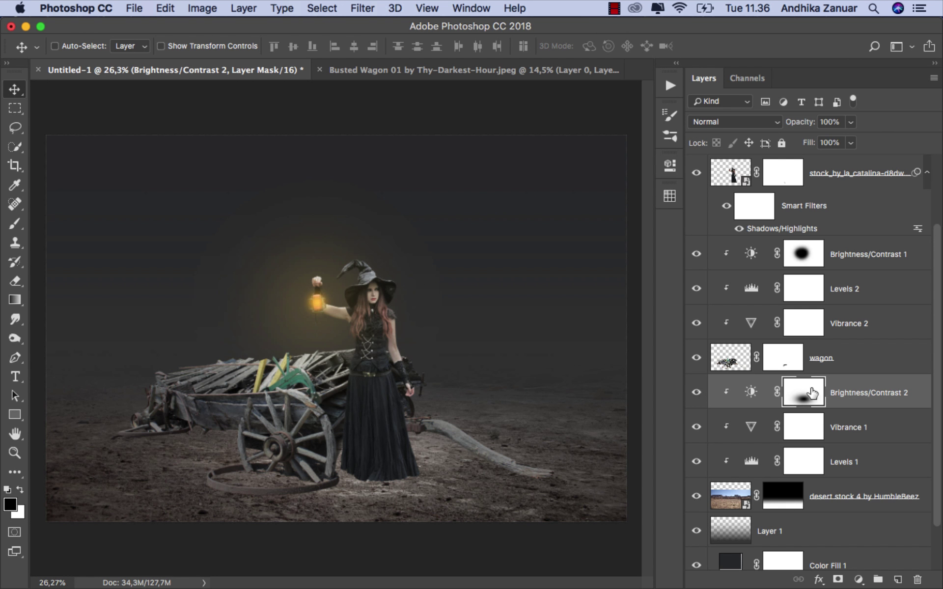
left_click(841, 396)
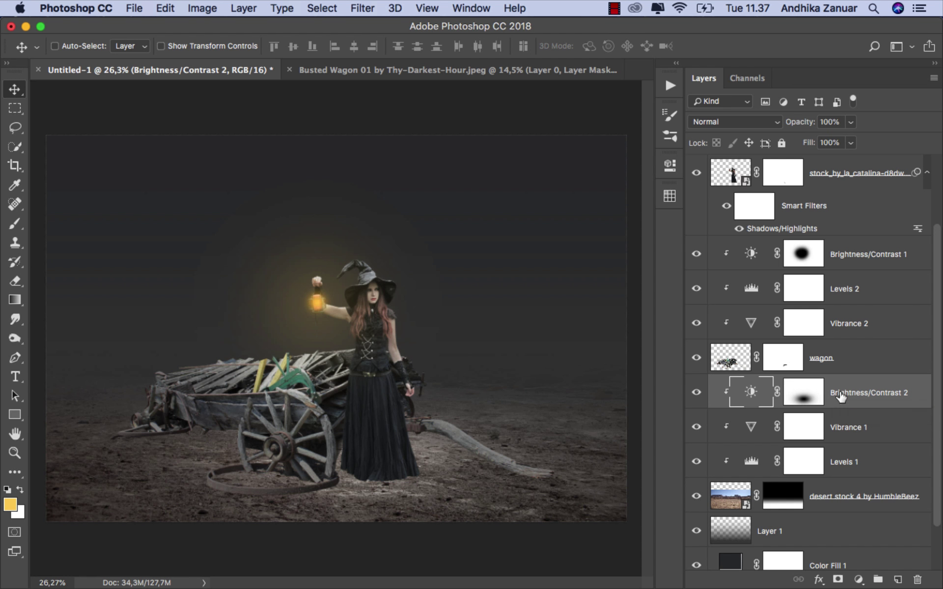
Step: Add a new Layer 2 above Vibrance 3, clipped to the witch layers
left_click_drag(937, 414, 937, 339)
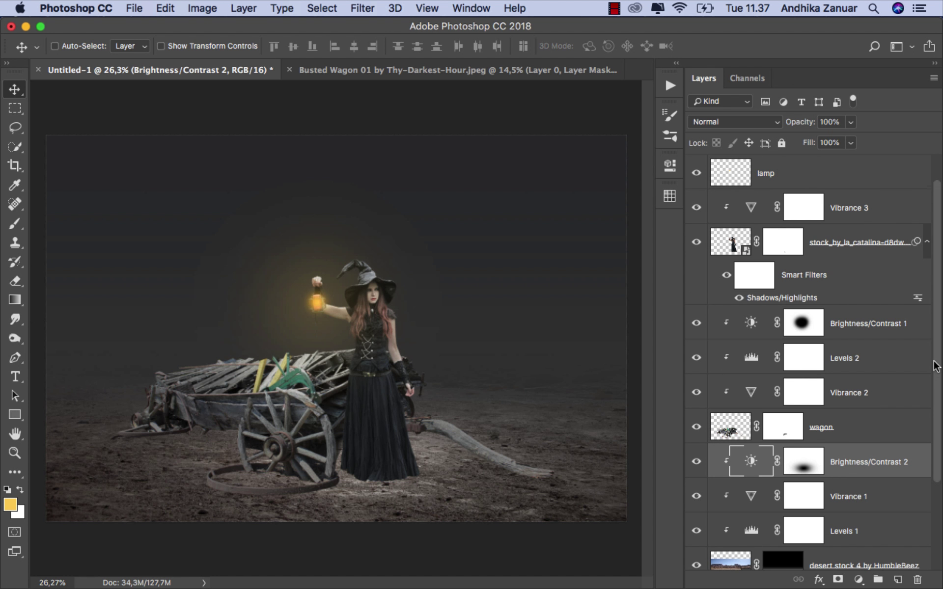
left_click(828, 252)
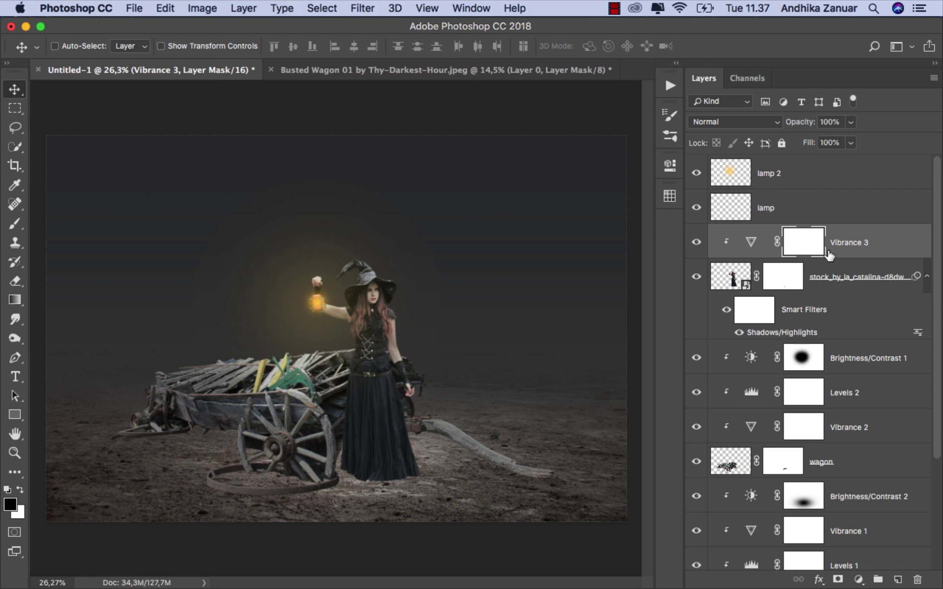
left_click(696, 278)
left_click(854, 252)
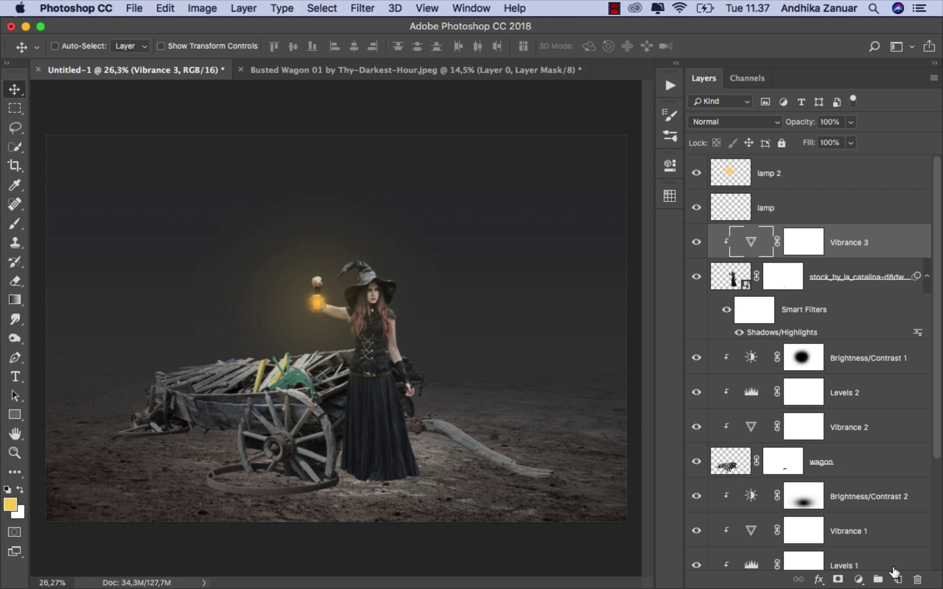
left_click(896, 580)
right_click(783, 240)
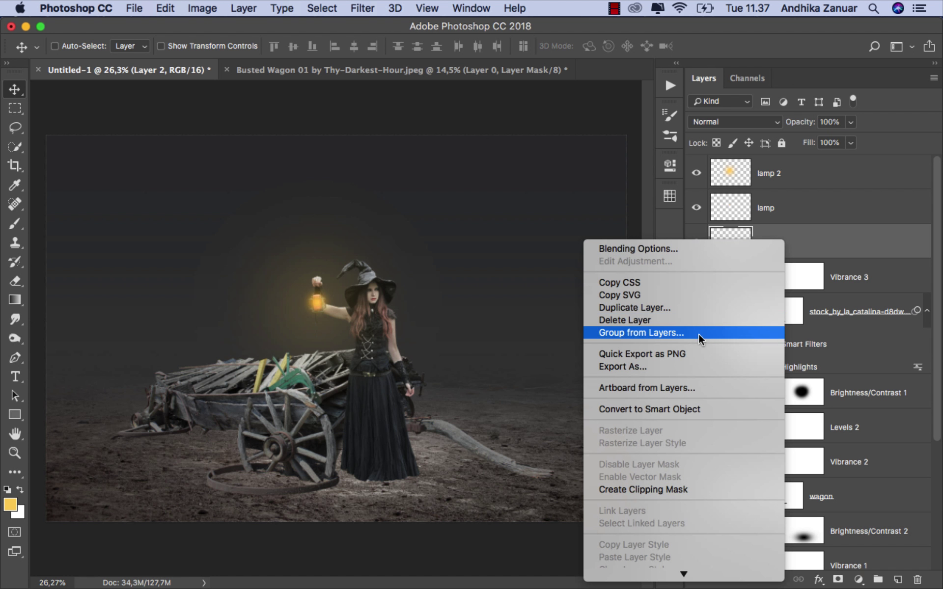
left_click(661, 486)
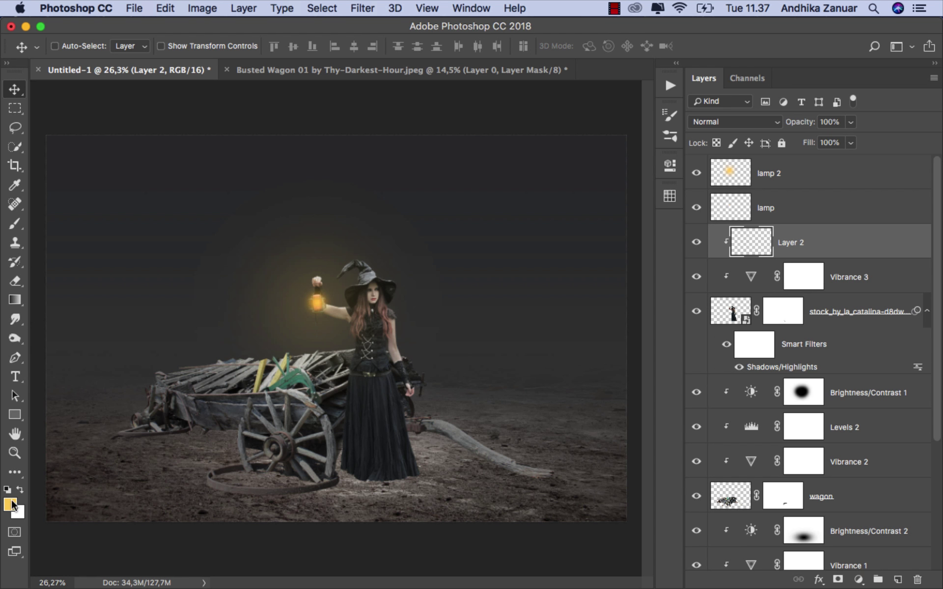
Step: Paint soft, low-opacity yellow ffcf5b light over the witch's lantern-side hair with a 175 brush
left_click(10, 505)
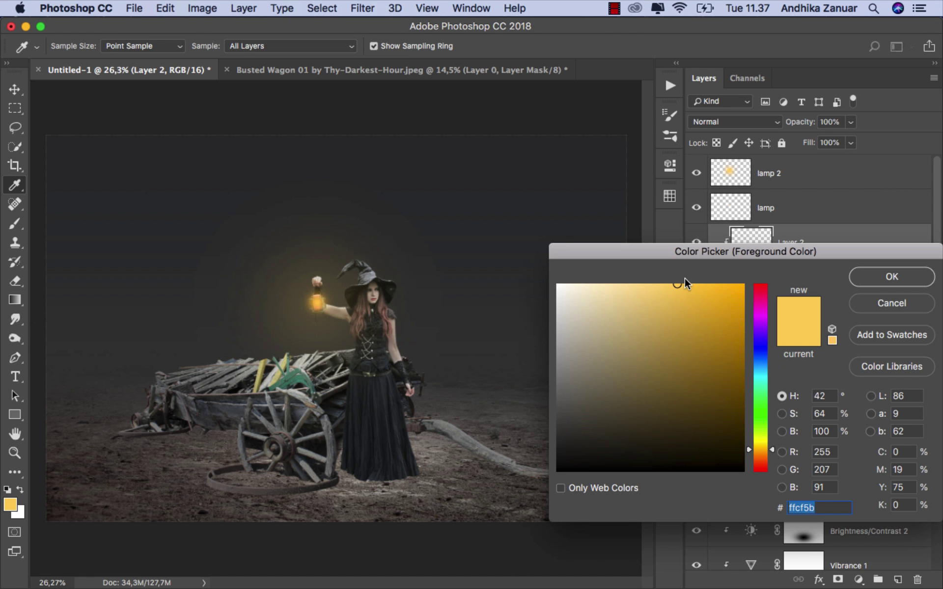
left_click(870, 278)
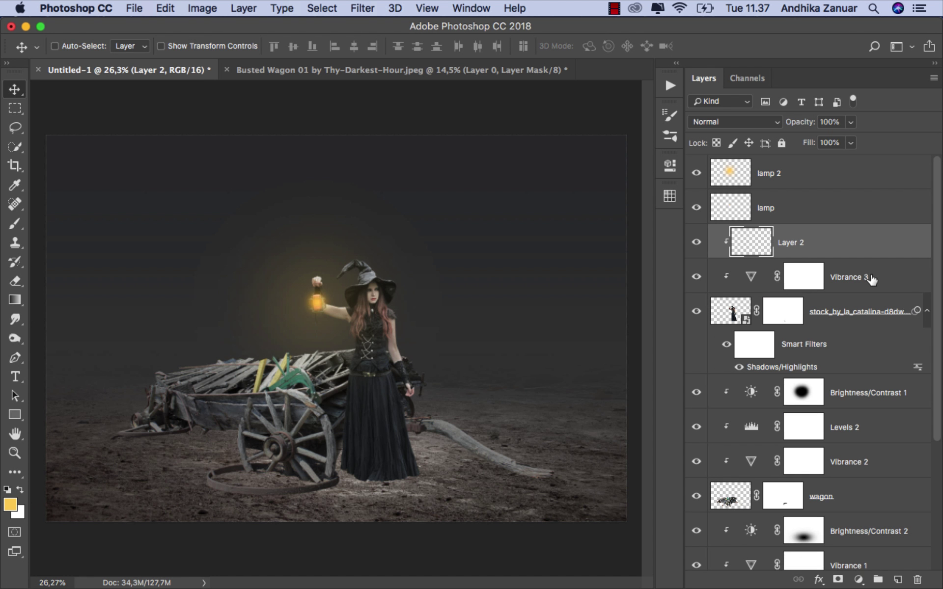
left_click(18, 227)
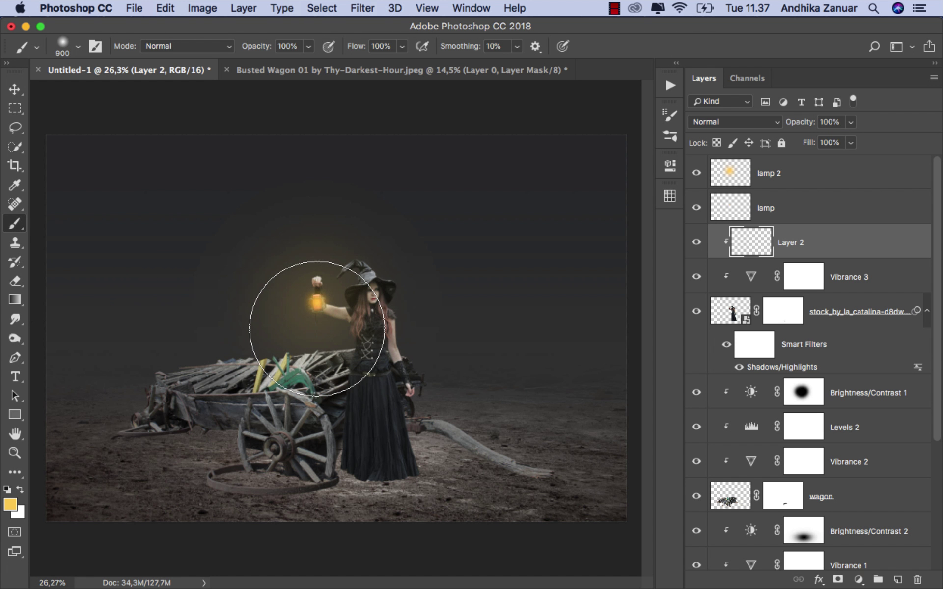
scroll(349, 334, "up", 1)
scroll(350, 334, "up", 2)
scroll(352, 334, "up", 1)
scroll(355, 334, "up", 2)
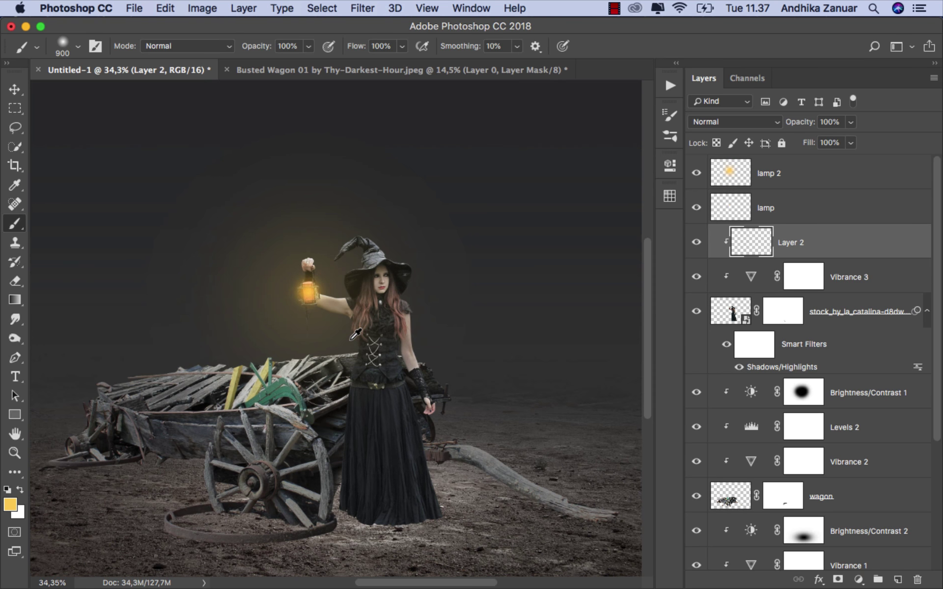
left_click(308, 47)
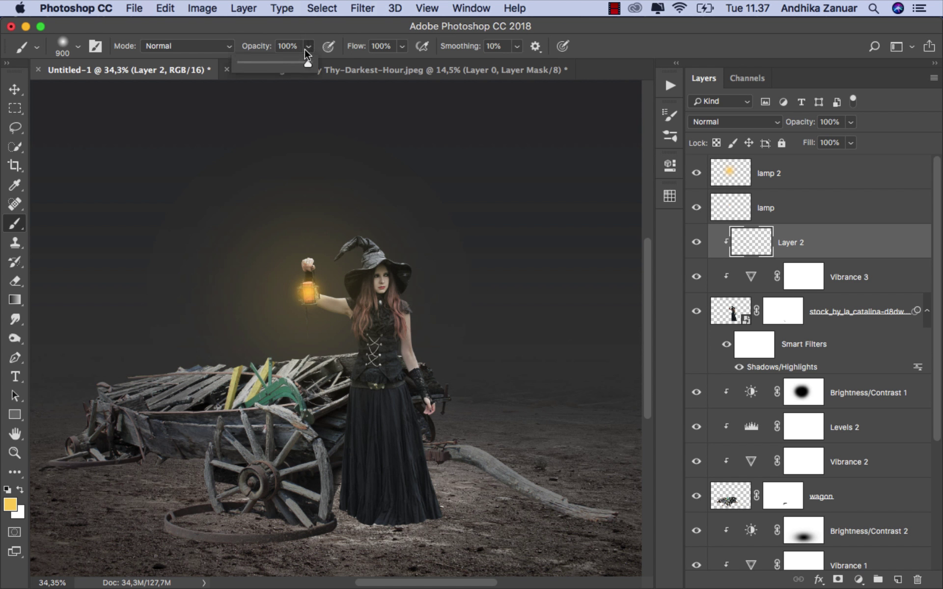
key("bracketleft")
key("bracketleft")
key("bracketleft")
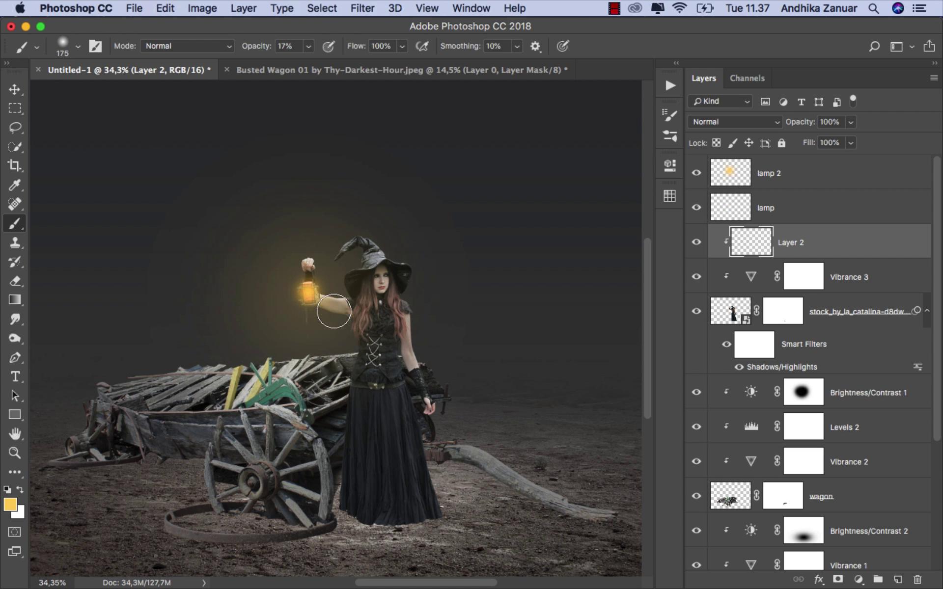
key("bracketleft")
key("bracketleft")
key("bracketleft")
mouse_move(361, 292)
left_mouse_down()
mouse_move(339, 445)
mouse_move(324, 453)
left_mouse_up()
Step: Set Layer 2 to Overlay and paint more warm light down the witch's left edge
left_click(733, 123)
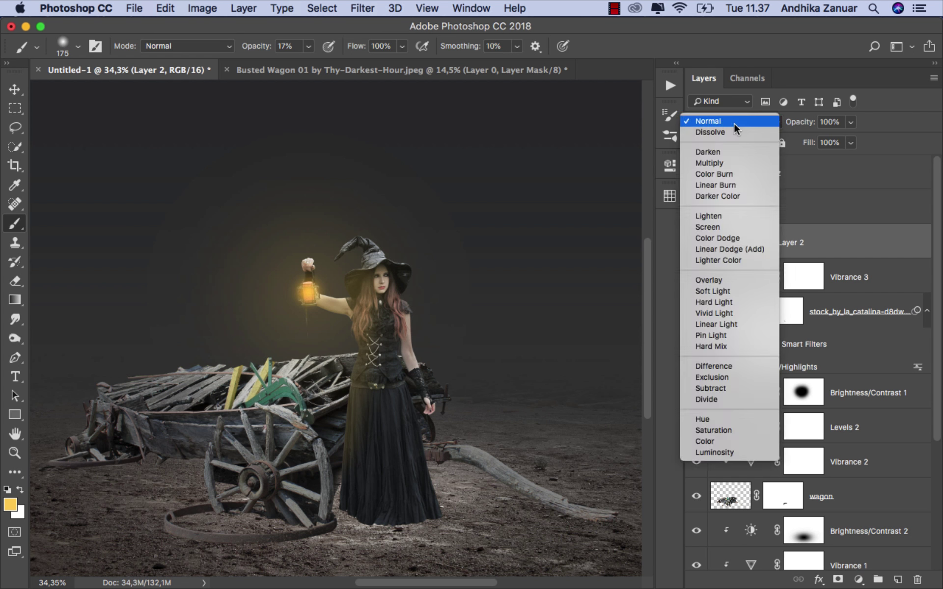
left_click(723, 280)
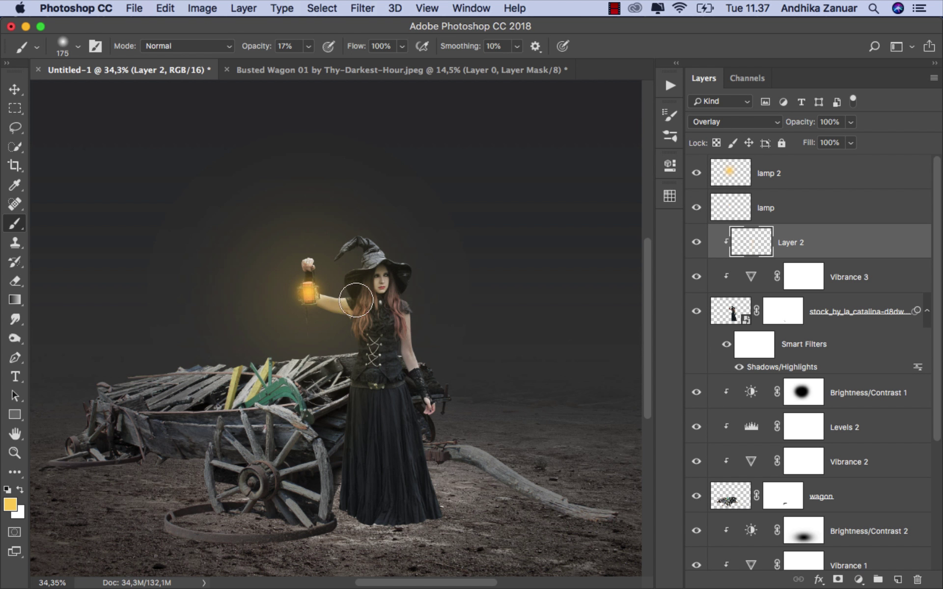
left_click_drag(361, 271, 341, 477)
left_click(696, 242)
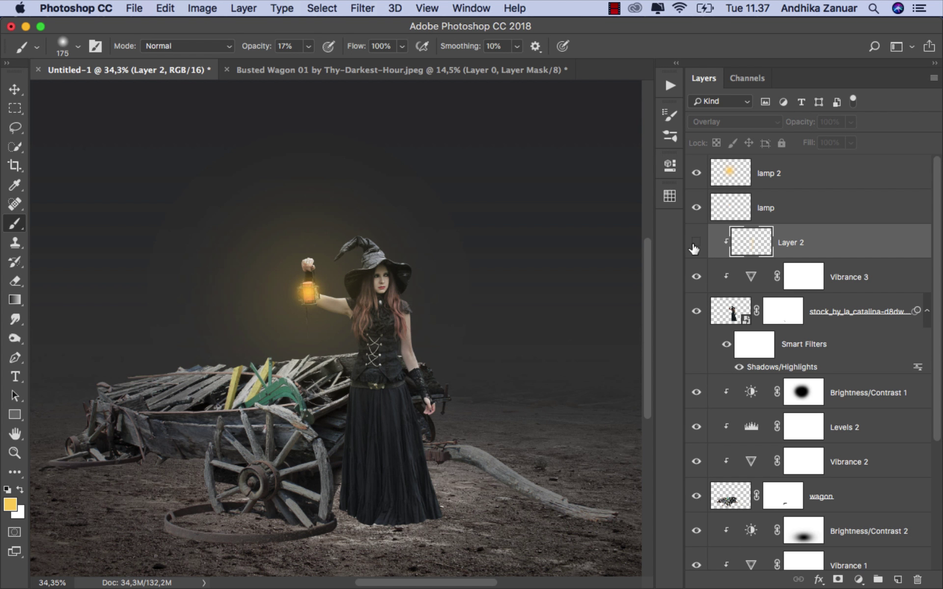
left_click(15, 92)
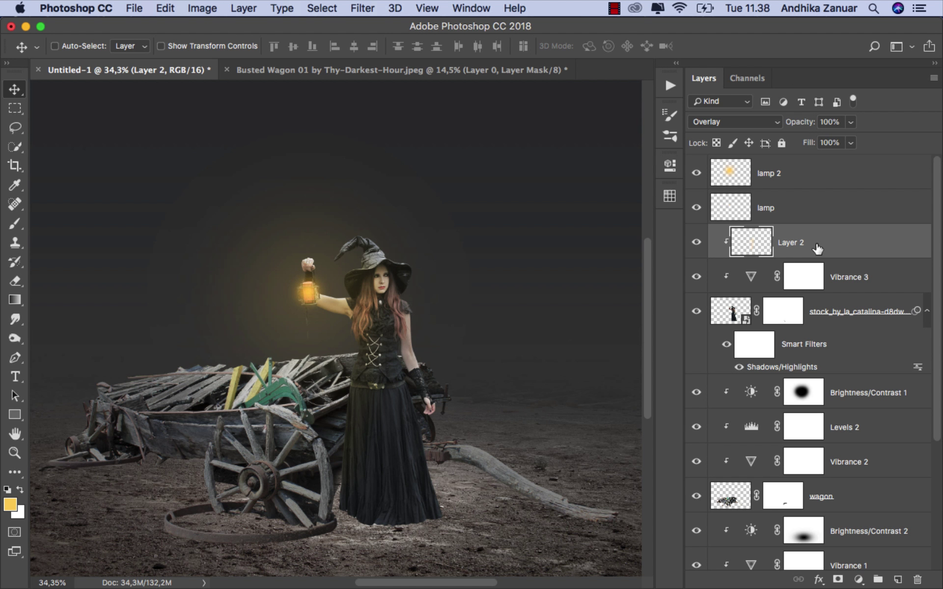
Step: Add a new Layer 3 above Brightness/Contrast 1, clipped to the wagon layers
left_click(848, 390)
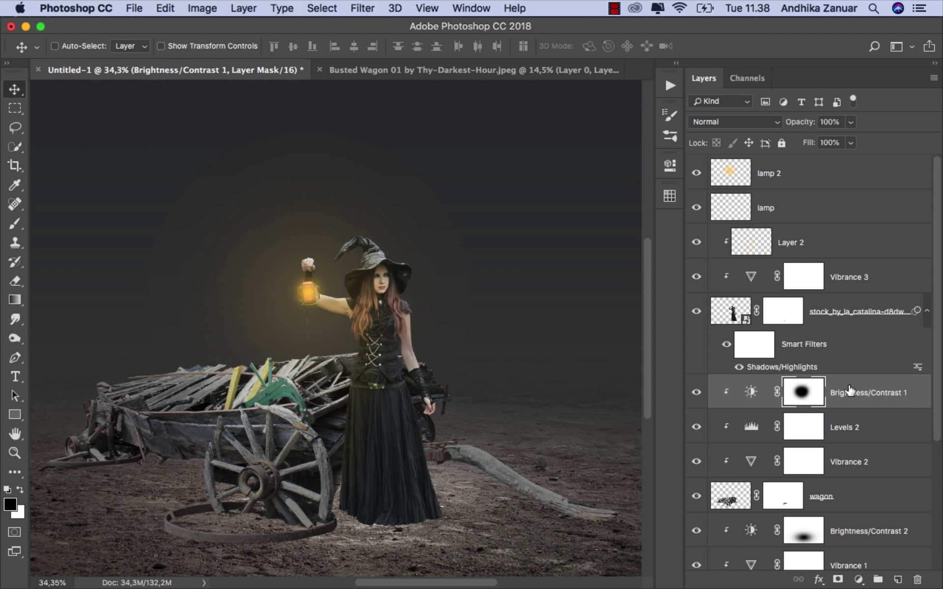
left_click(694, 497)
left_click(896, 579)
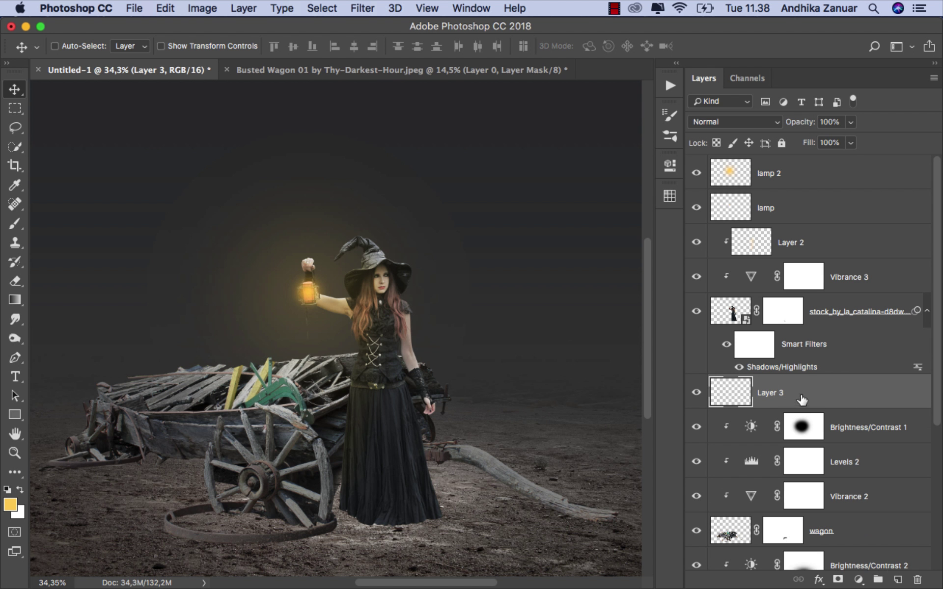
right_click(801, 400)
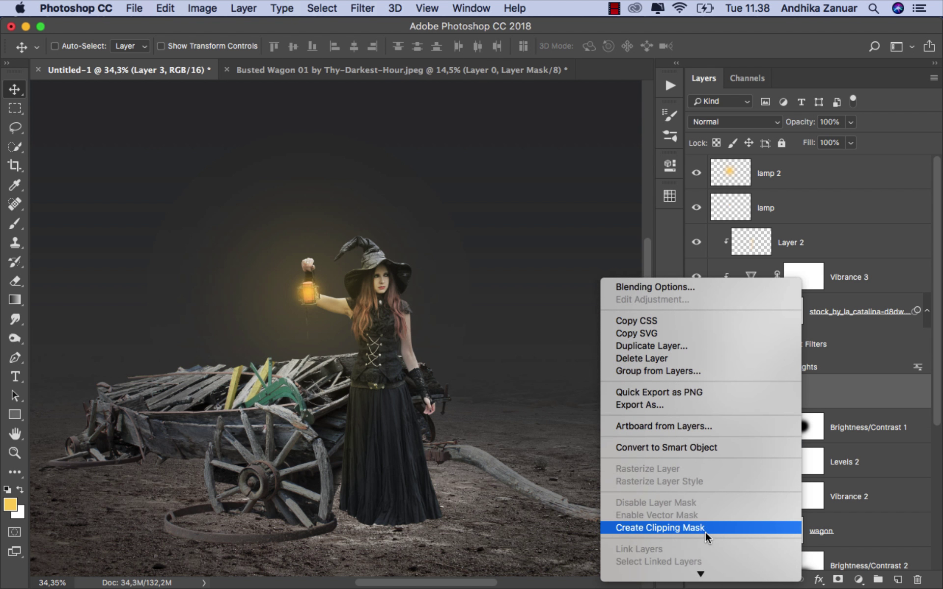
left_click(705, 529)
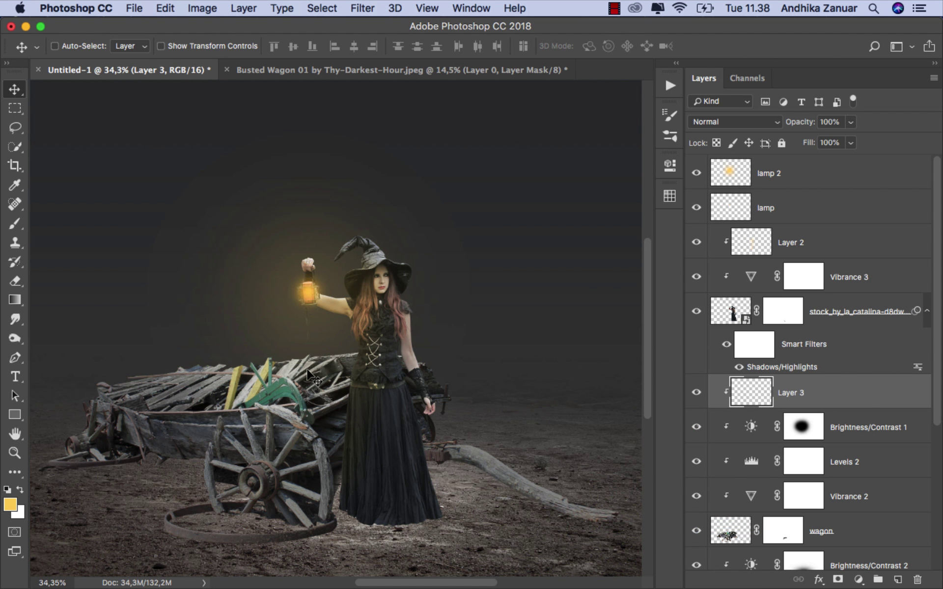
Step: Set Layer 3 to Overlay and paint warm light across the wagon planks
left_click(15, 224)
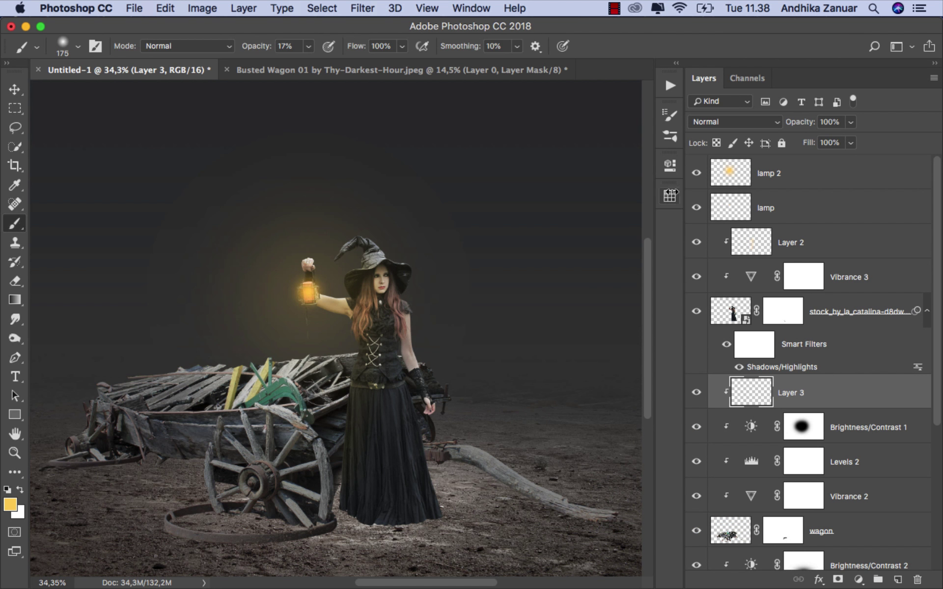
left_click(731, 122)
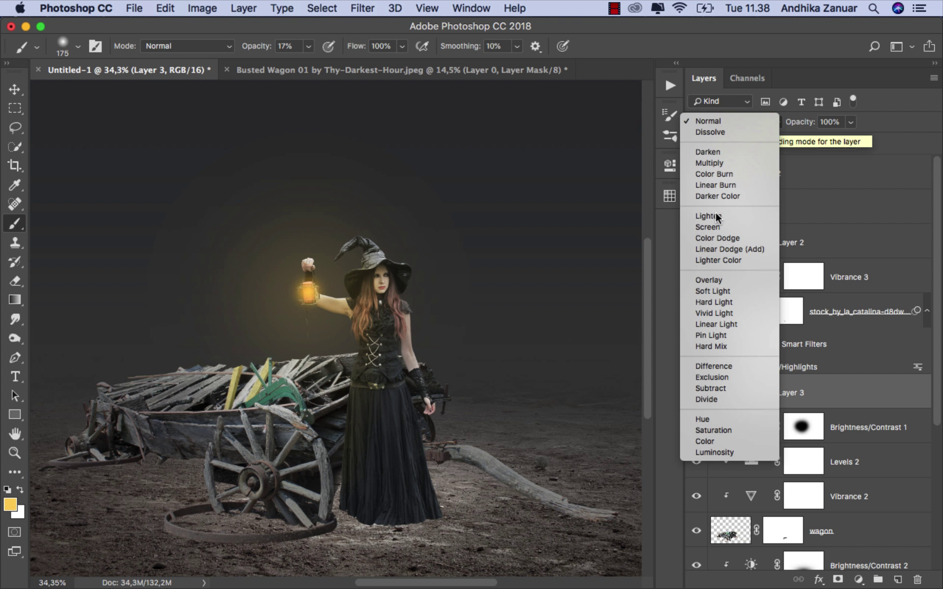
left_click(716, 279)
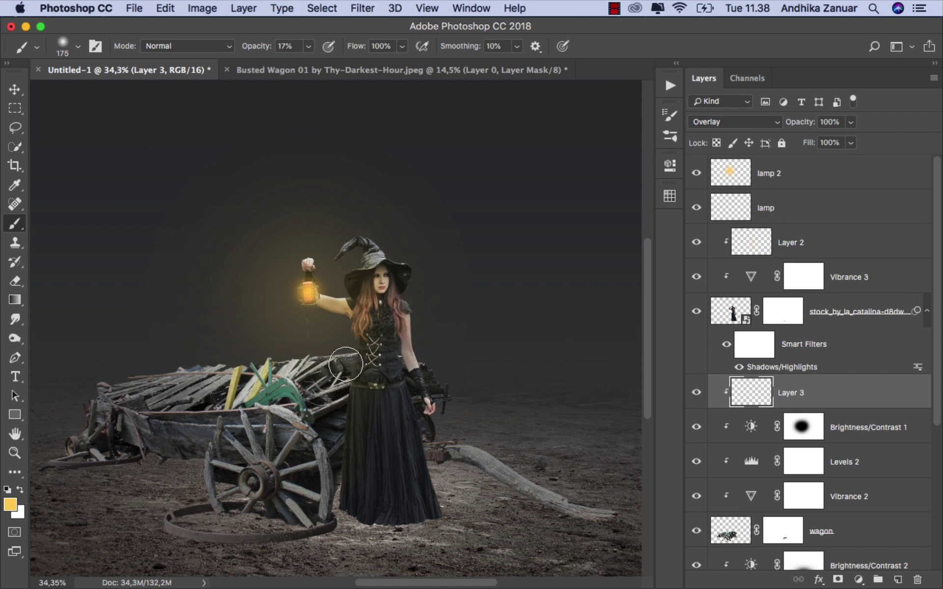
mouse_move(373, 372)
left_mouse_down()
mouse_move(231, 396)
mouse_move(323, 361)
mouse_move(250, 409)
mouse_move(329, 365)
left_mouse_up()
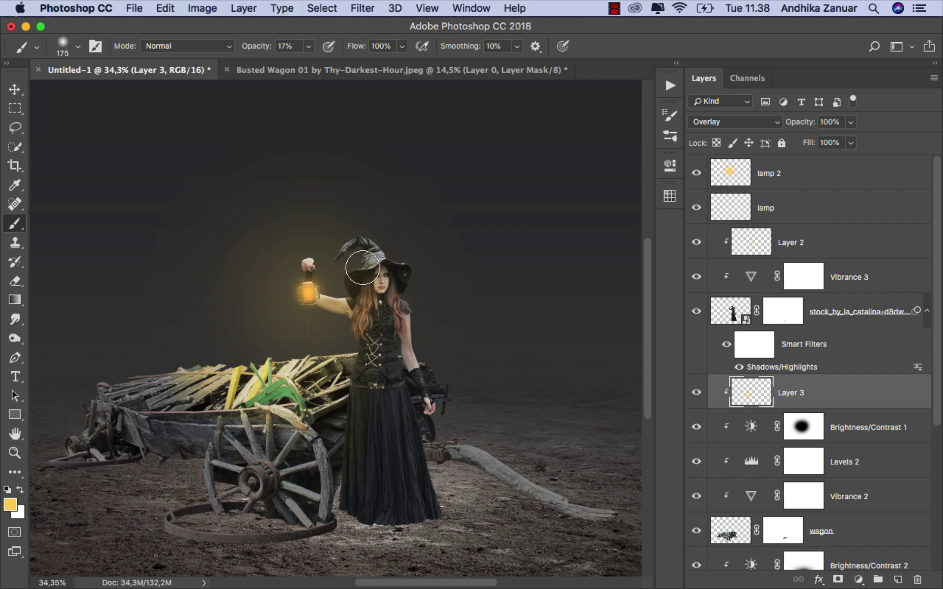
left_click_drag(157, 392, 227, 424)
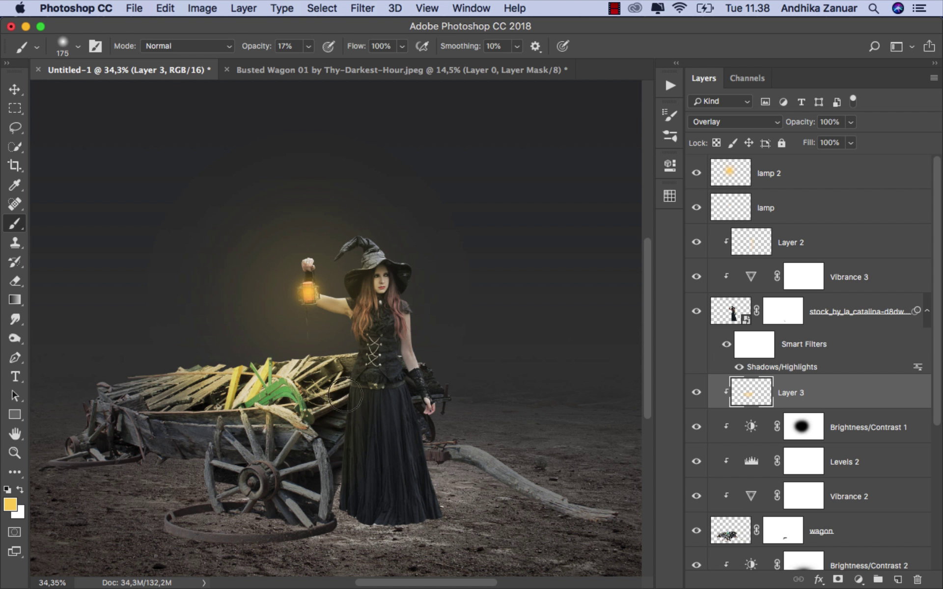
Step: Lower Layer 3's opacity to 64%
key("v")
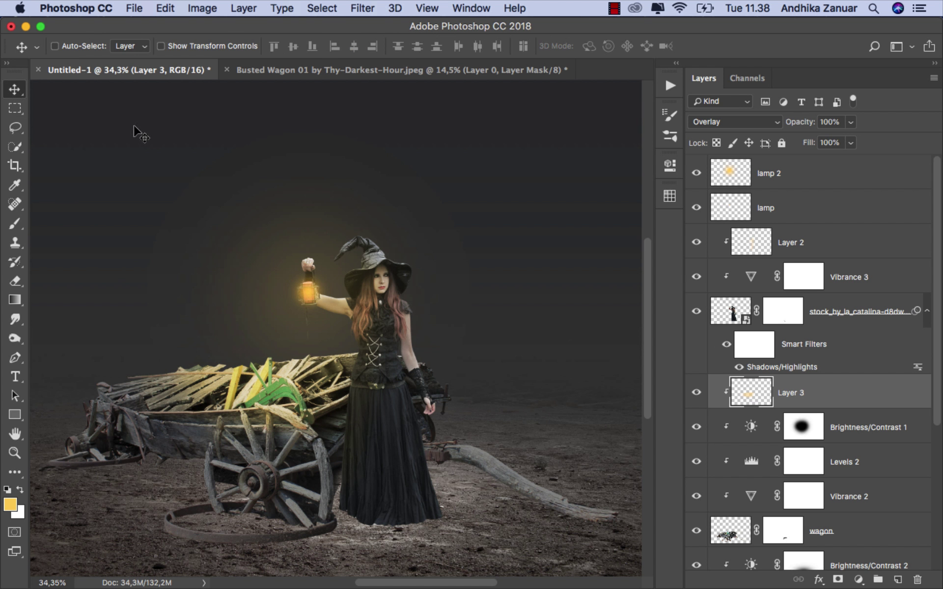
left_click(849, 122)
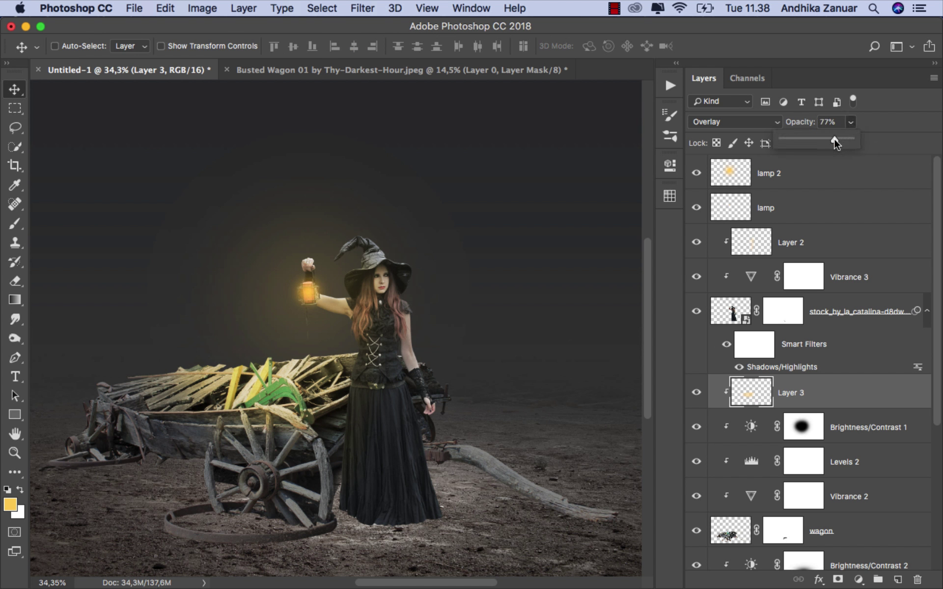
left_click_drag(834, 140, 826, 142)
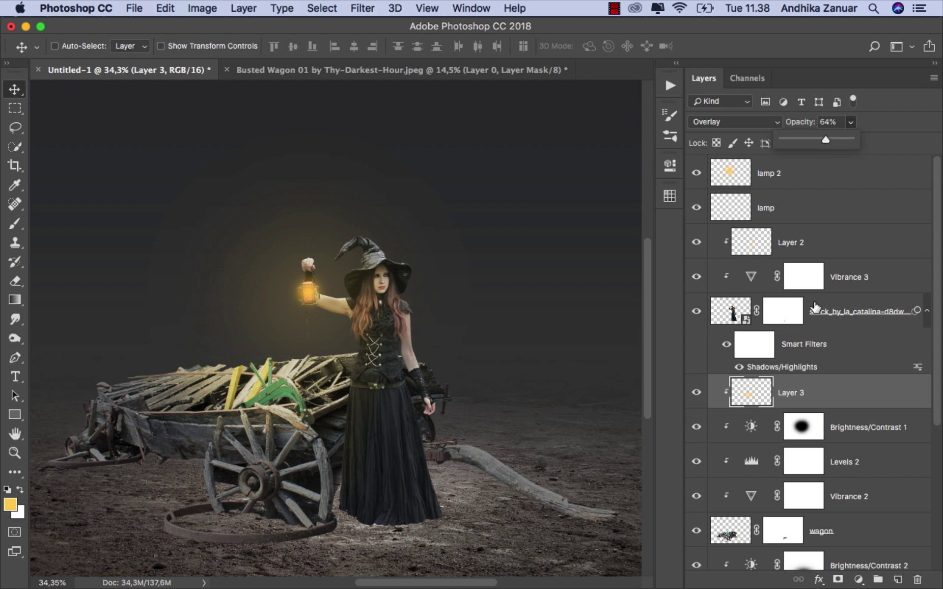
left_click(802, 394)
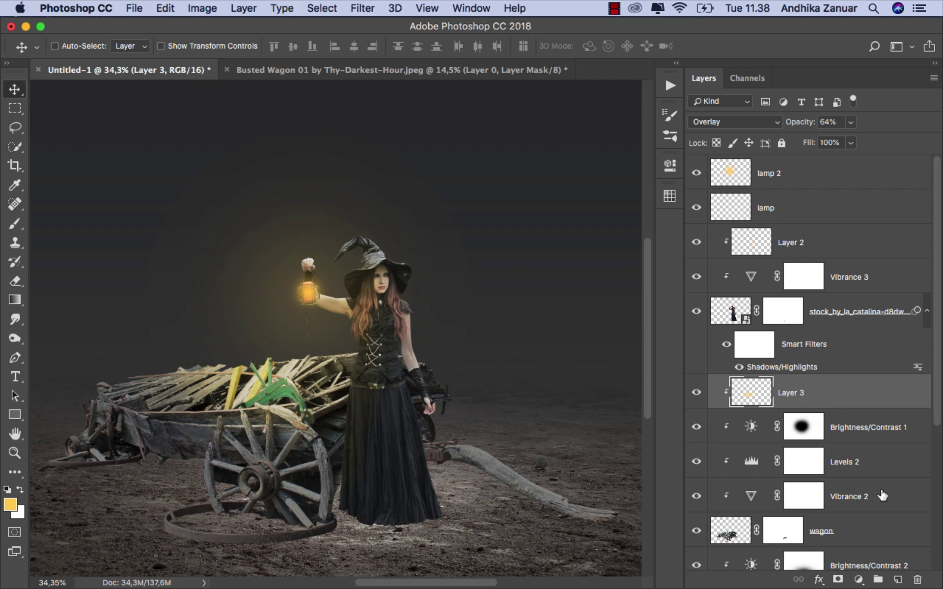
Step: Add a new clipped layer above Layer 3 and name it 'black'
left_click(896, 579)
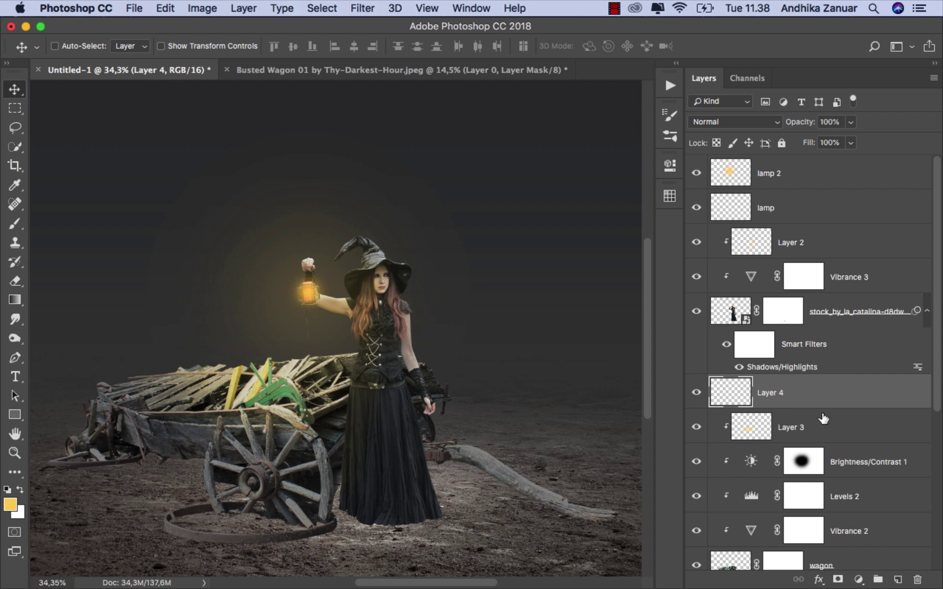
right_click(805, 395)
left_click(684, 550)
type("bla")
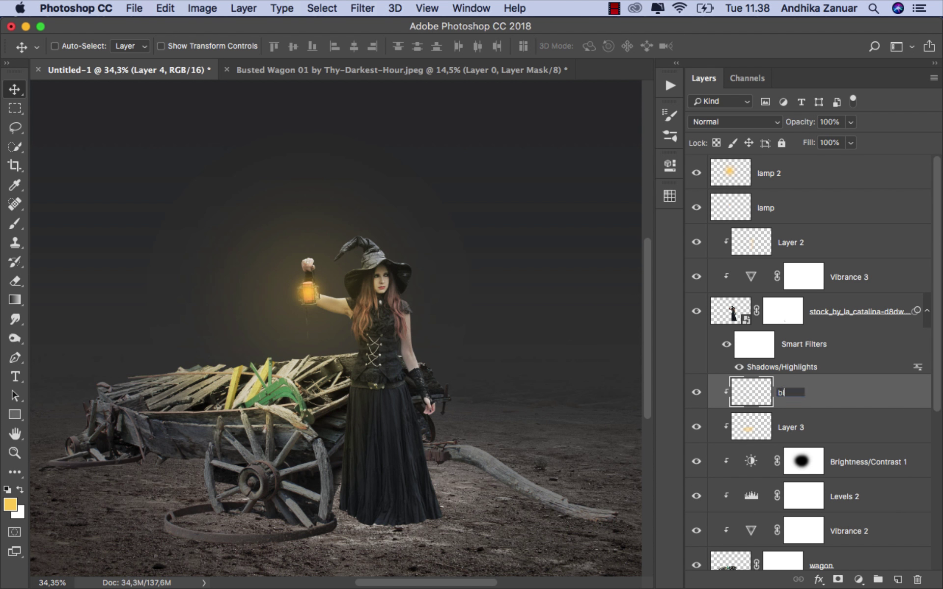
type("ck")
key("Return")
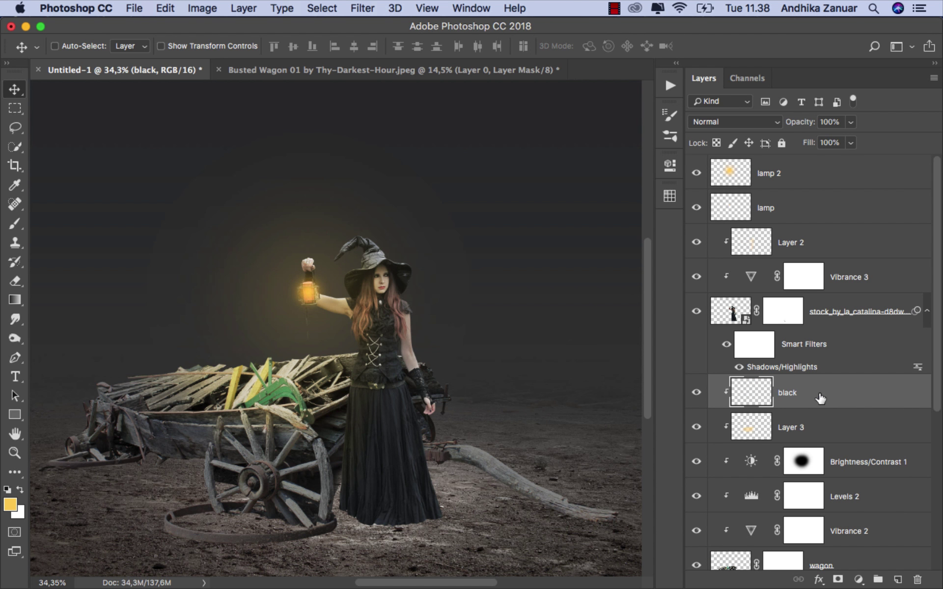
Step: Set the 'black' layer to Soft Light and darken parts of the wagon with soft black strokes
left_click(15, 223)
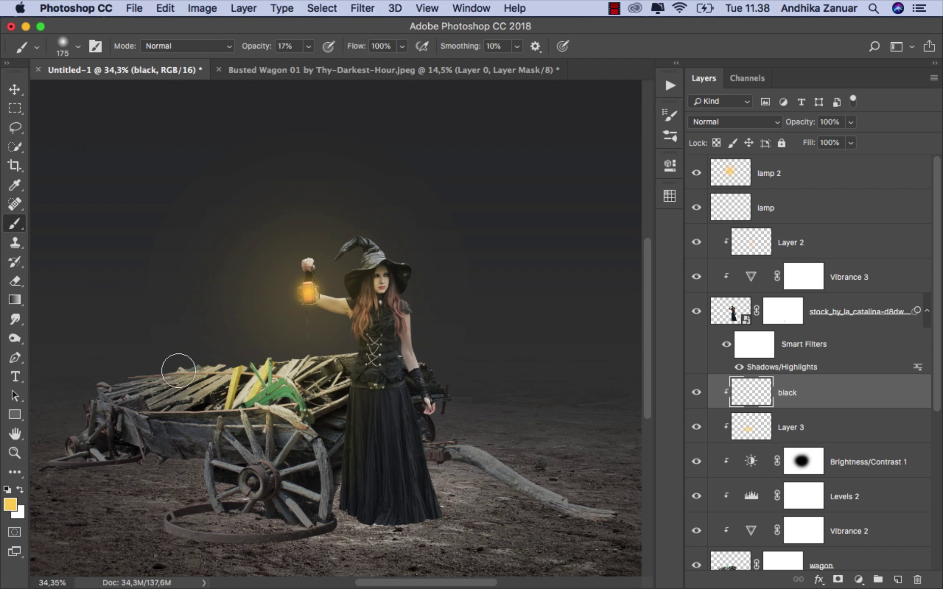
left_click(8, 490)
left_click(716, 123)
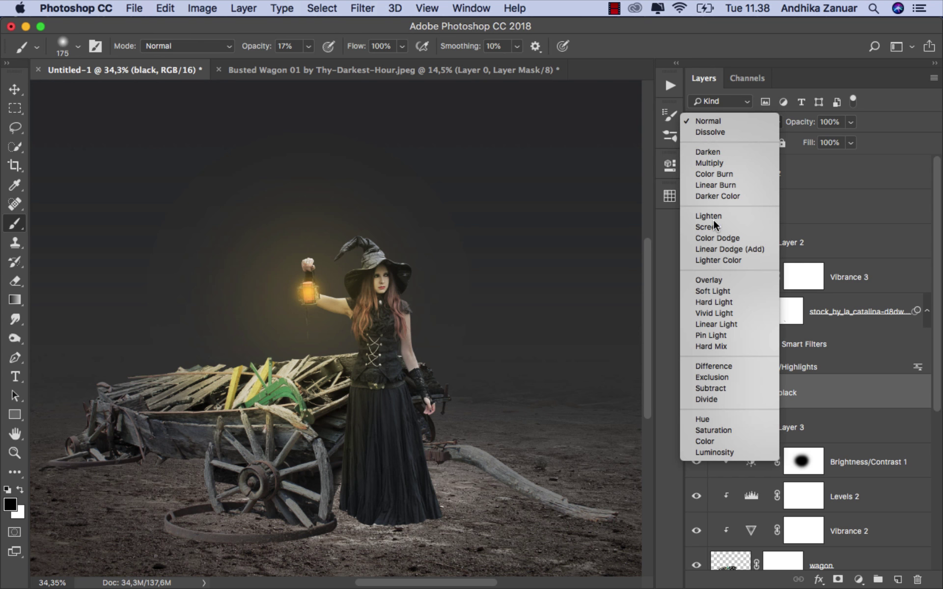
left_click(713, 293)
mouse_move(324, 421)
left_mouse_down()
mouse_move(208, 451)
mouse_move(125, 447)
mouse_move(236, 455)
mouse_move(178, 449)
mouse_move(172, 494)
mouse_move(228, 523)
mouse_move(348, 528)
mouse_move(409, 489)
mouse_move(574, 496)
mouse_move(589, 520)
mouse_move(367, 456)
mouse_move(132, 438)
mouse_move(368, 420)
mouse_move(375, 442)
mouse_move(323, 465)
left_mouse_up()
left_click(15, 90)
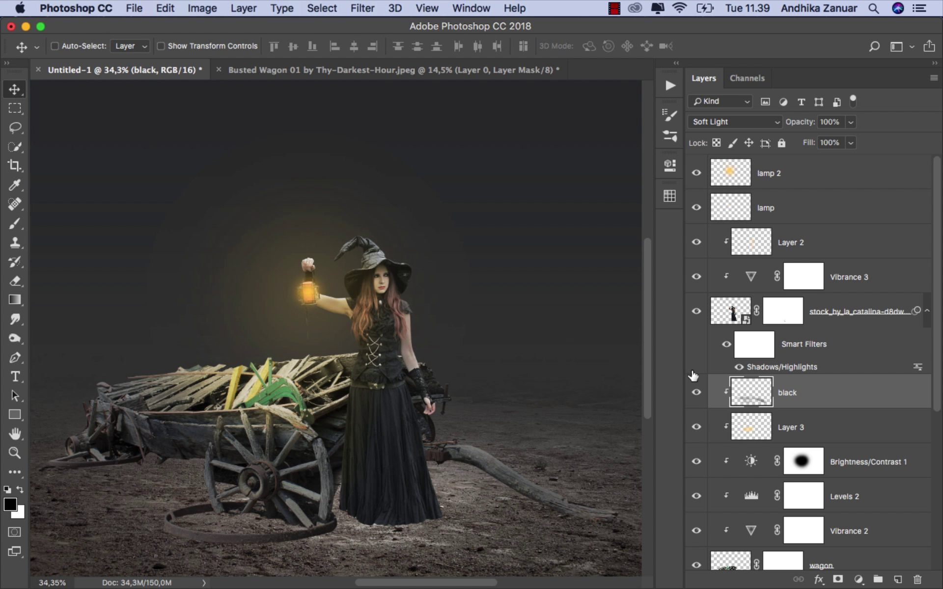
left_click(701, 393)
left_click(724, 317)
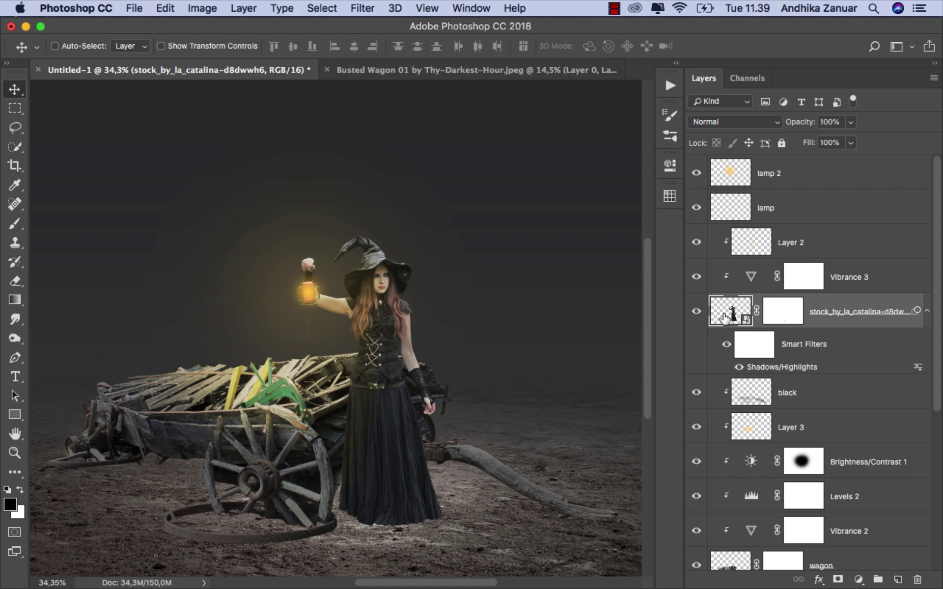
Step: Add a Curves adjustment above Layer 2 that brightens the highlights
left_click(696, 314)
left_click(810, 245)
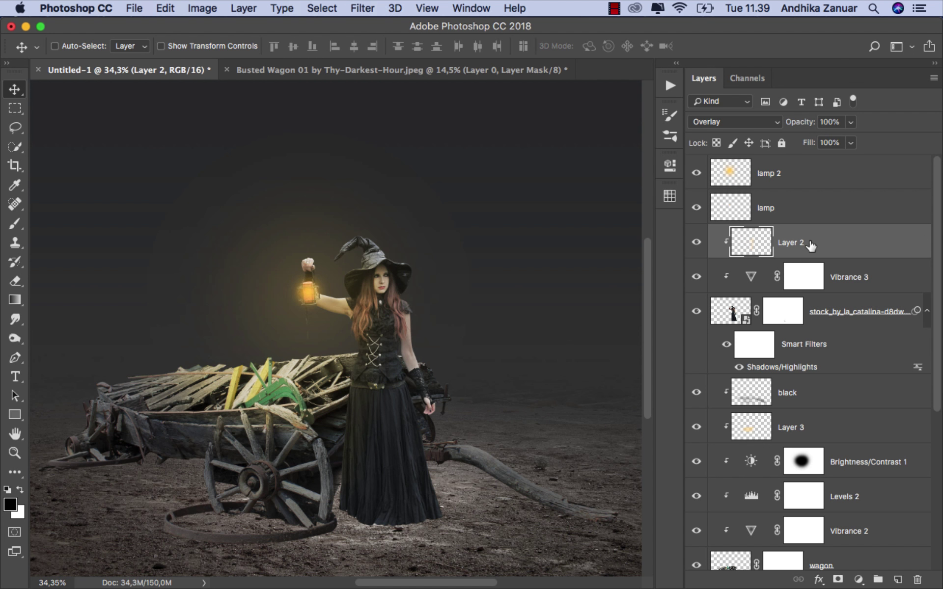
left_click(863, 573)
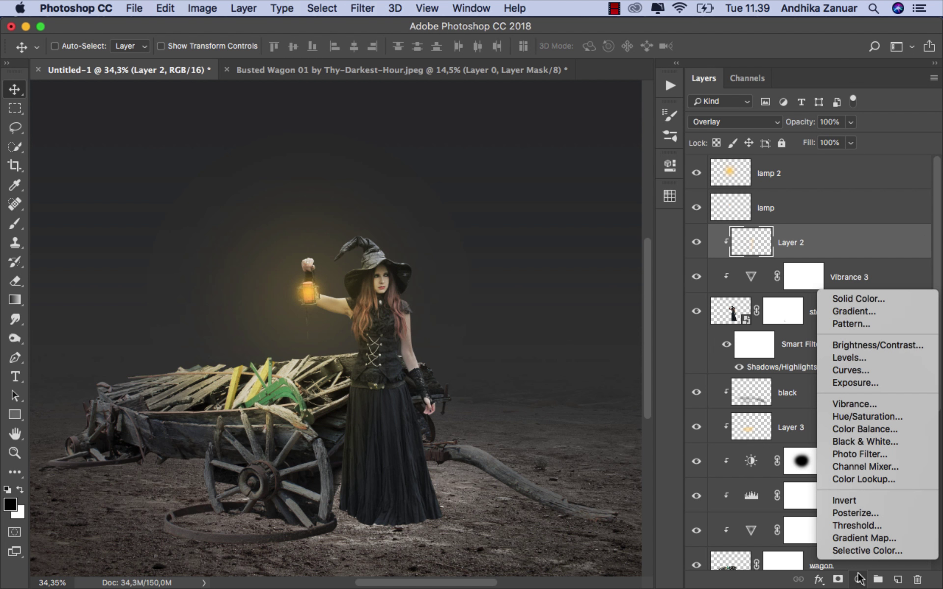
left_click(851, 370)
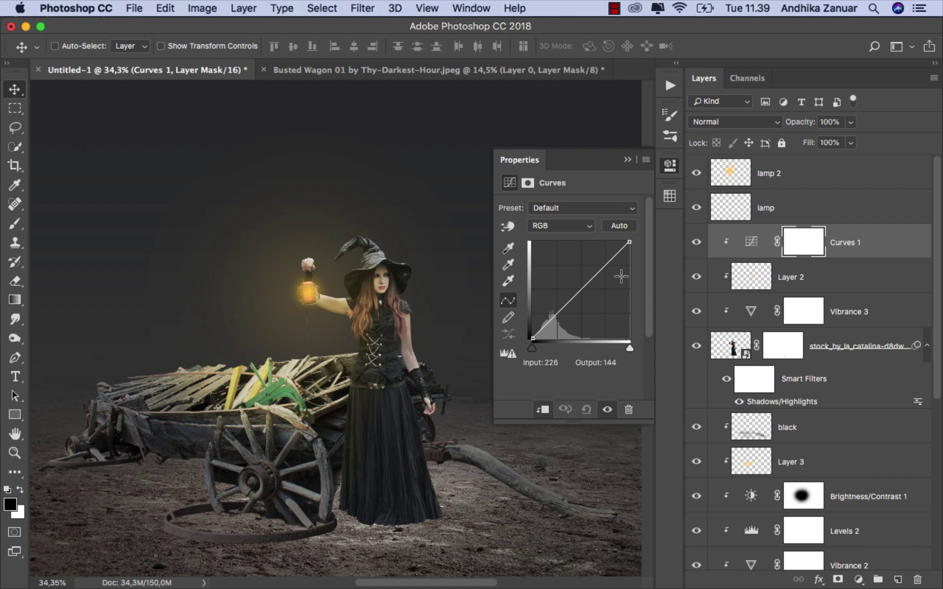
left_click_drag(630, 243, 603, 231)
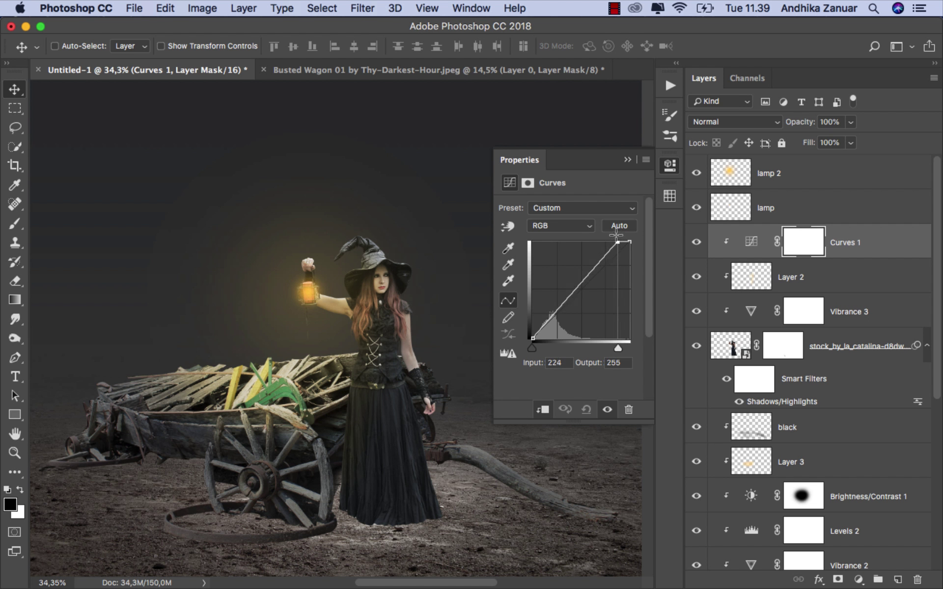
left_click(627, 160)
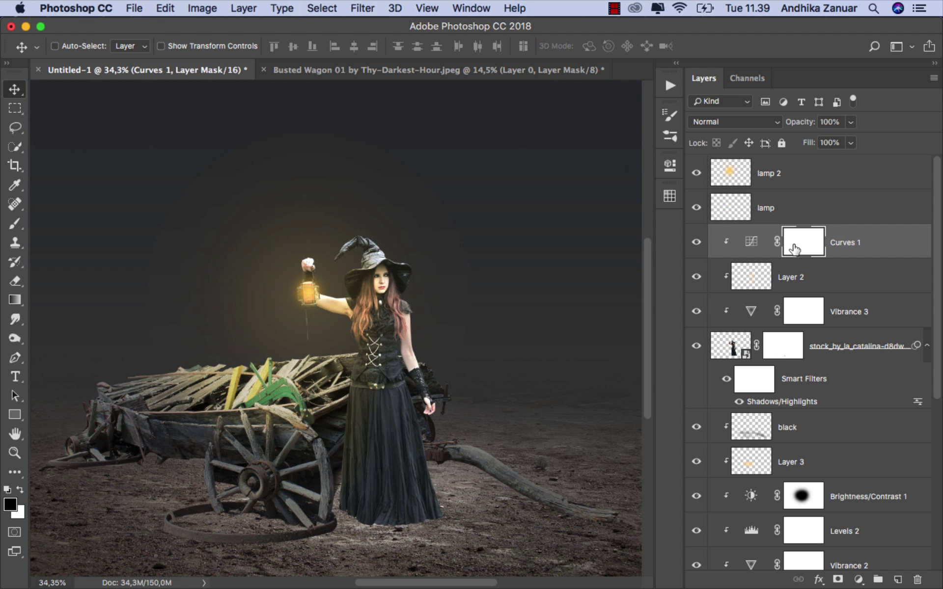
Step: Invert the Curves mask and brush the brightening back onto the witch's bodice lacing at 30% opacity
key("super+i")
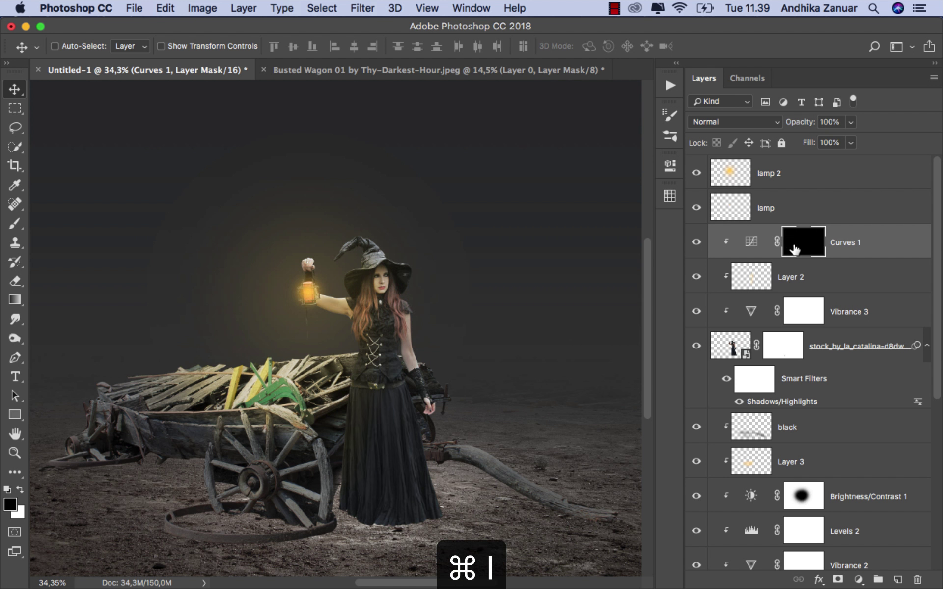
left_click(15, 224)
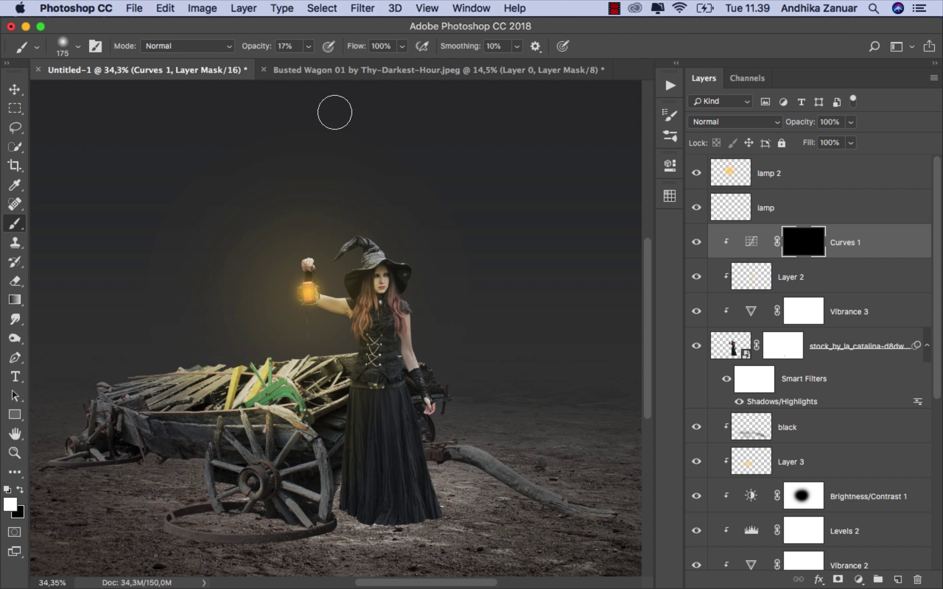
mouse_move(308, 46)
left_mouse_down()
mouse_move(314, 60)
mouse_move(364, 59)
left_mouse_up()
left_click_drag(353, 342, 346, 378)
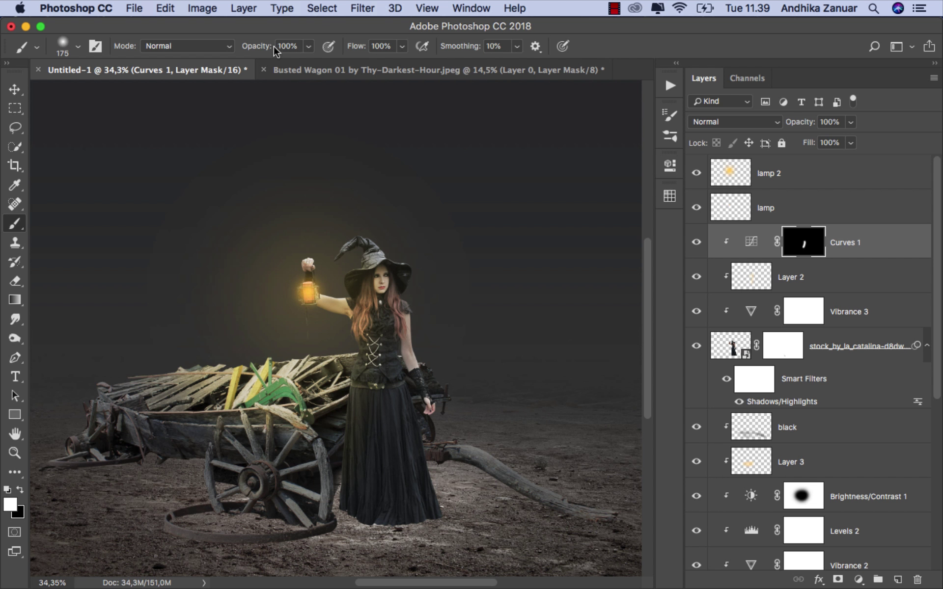
left_click(306, 47)
left_click_drag(282, 40, 283, 41)
left_click(693, 242)
left_click(15, 89)
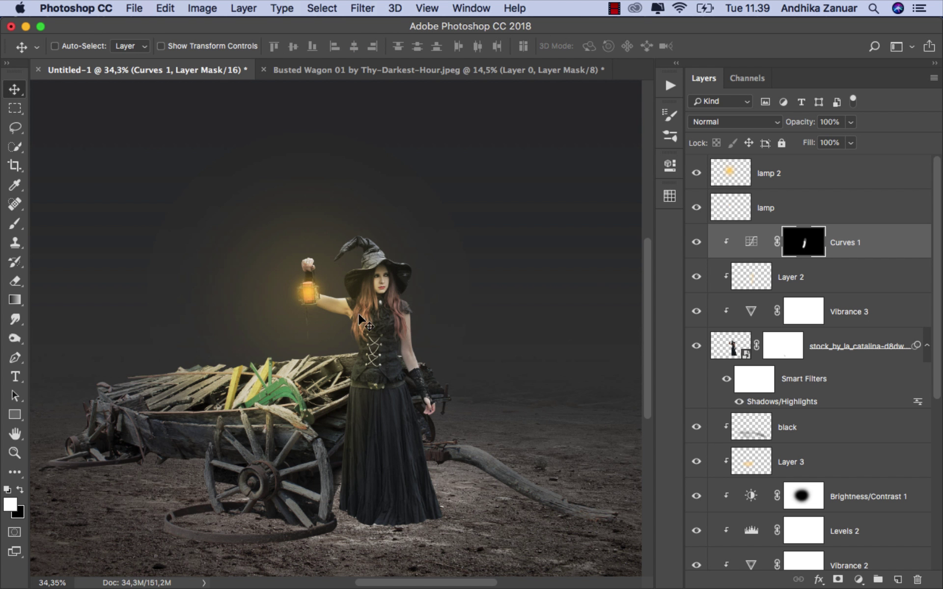
left_click(841, 243)
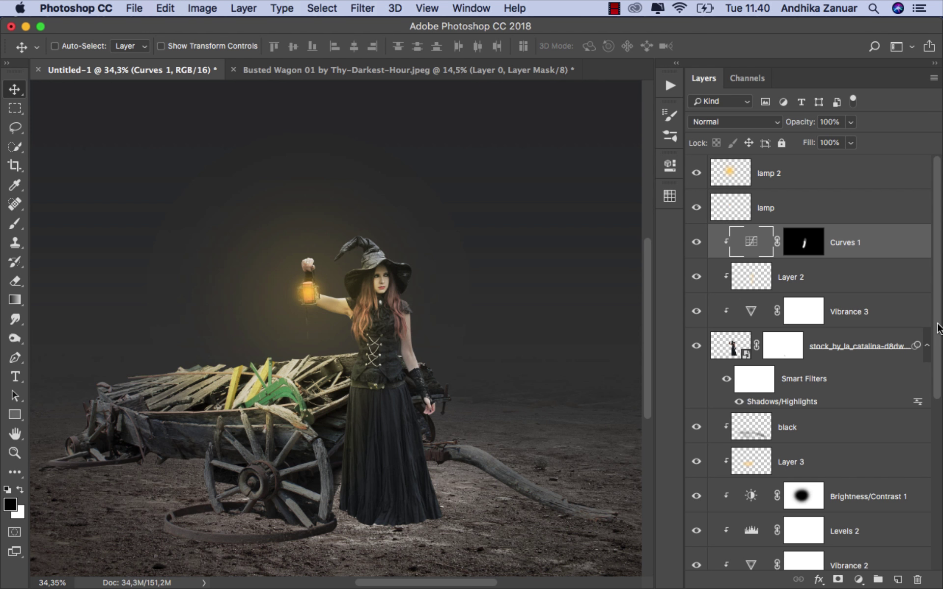
left_click_drag(937, 327, 929, 486)
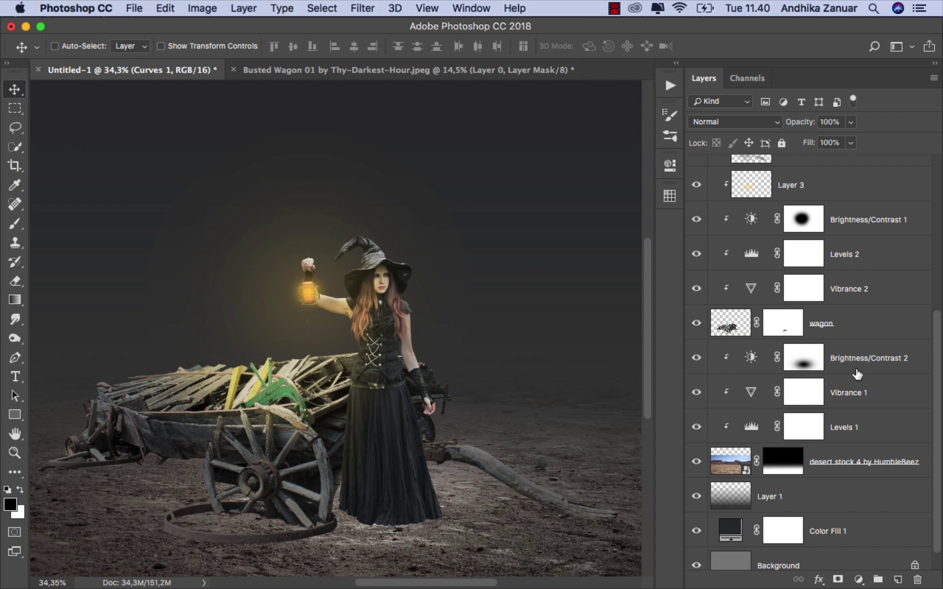
Step: Add a new layer named 'shadow' above Brightness/Contrast 2, beneath the wagon
left_click(860, 366)
left_click(895, 579)
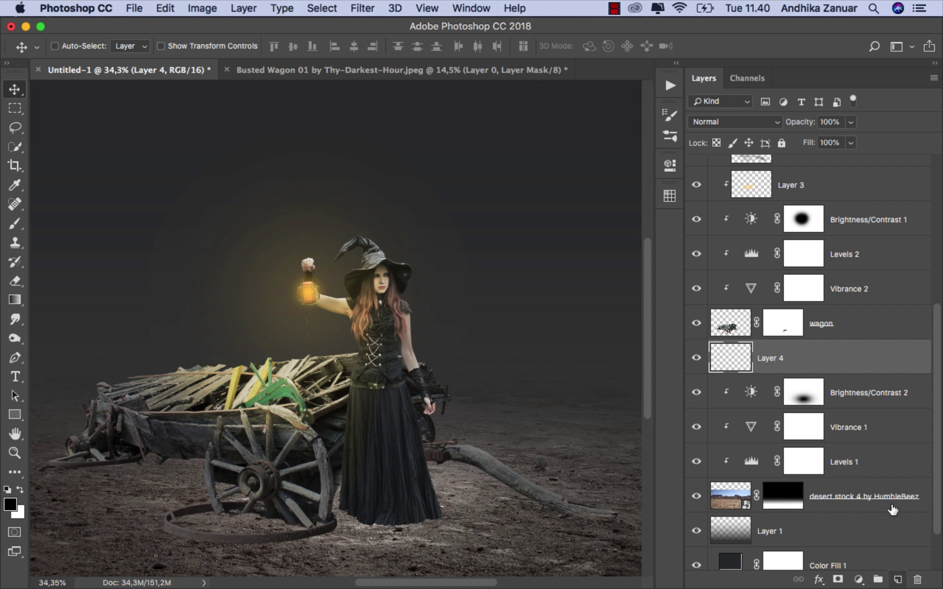
type("shadow")
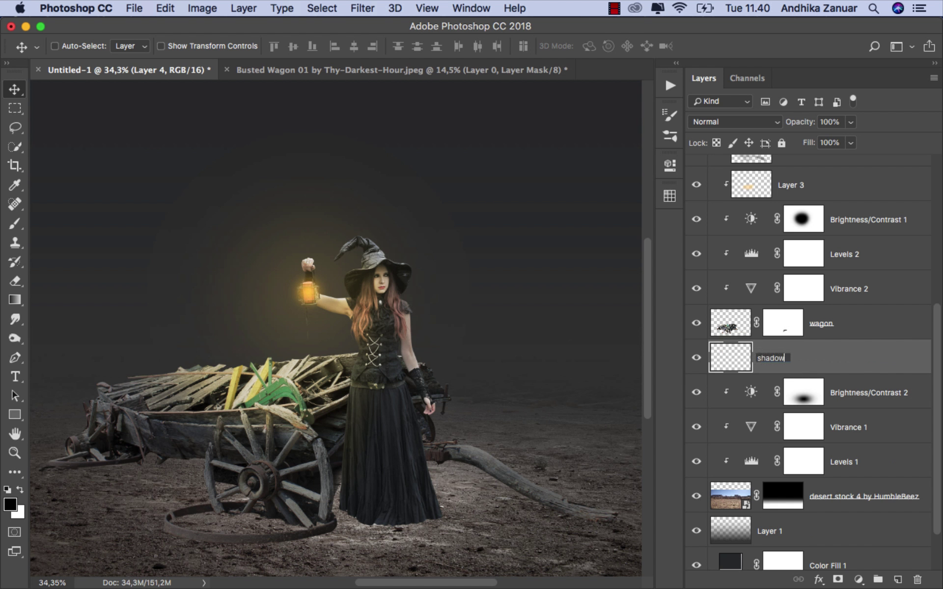
key("Return")
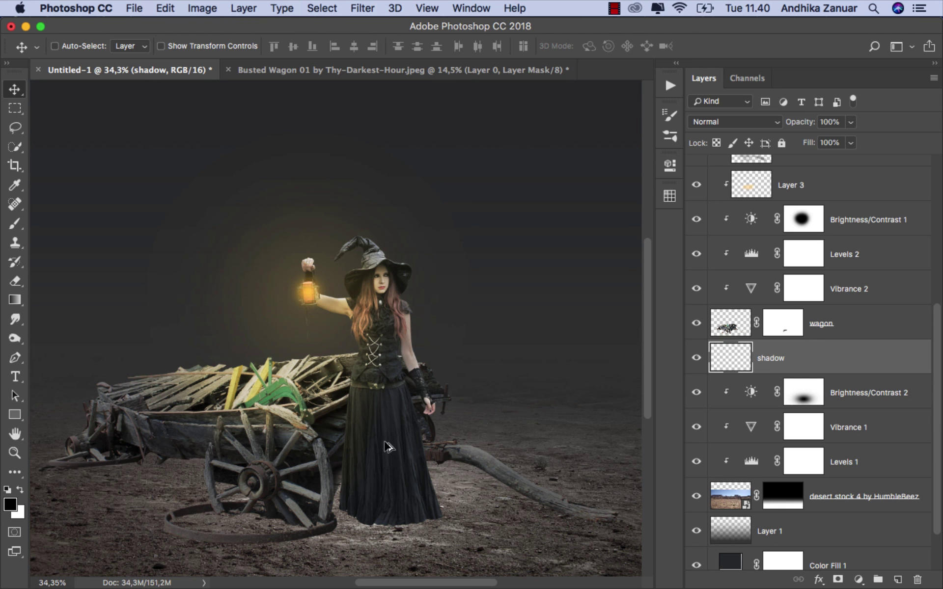
scroll(388, 447, "down", 2)
scroll(387, 446, "down", 2)
scroll(388, 447, "down", 1)
scroll(388, 447, "down", 1)
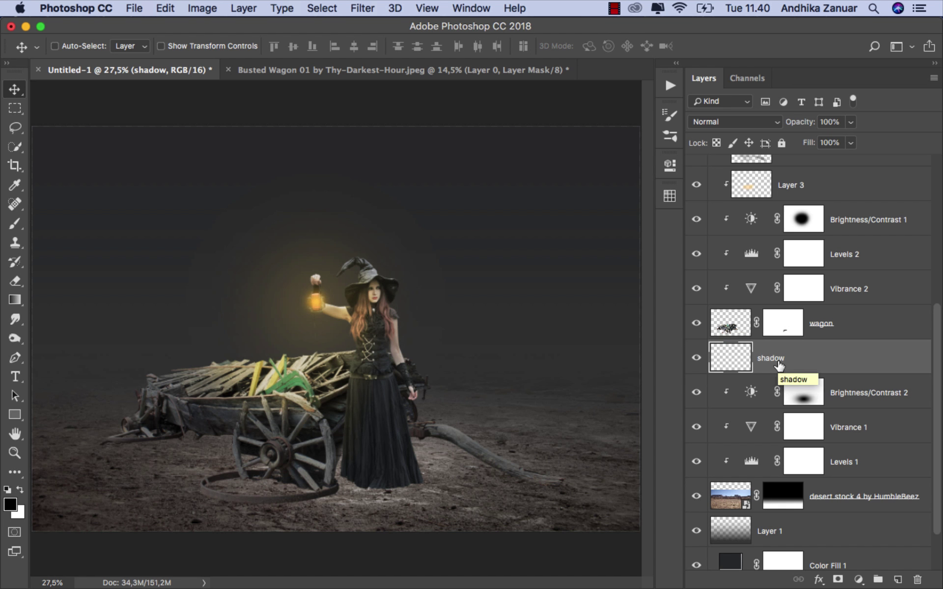
Step: Paint faint black shadows under the wagon and the skirt with a 12% opacity brush
left_click(15, 223)
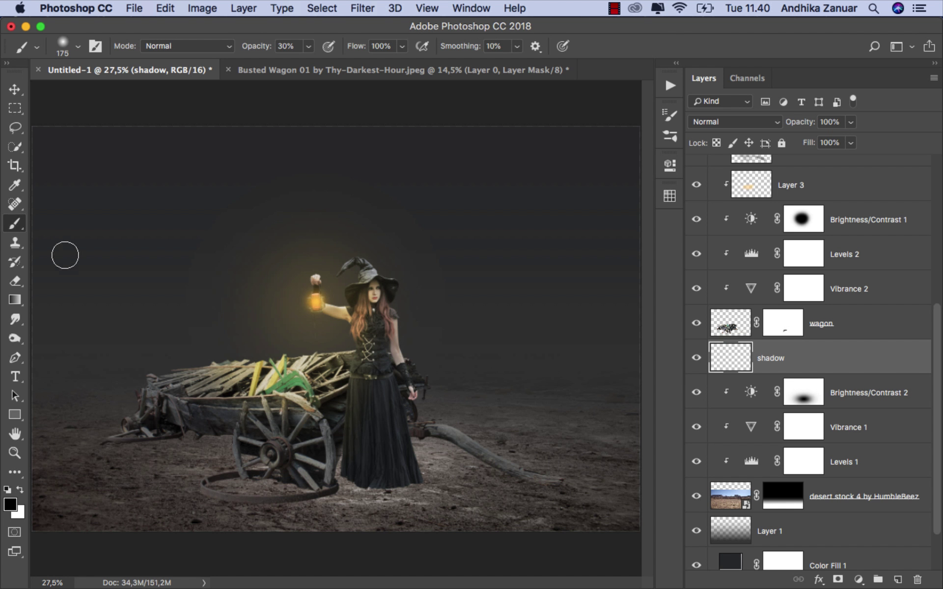
left_click(308, 46)
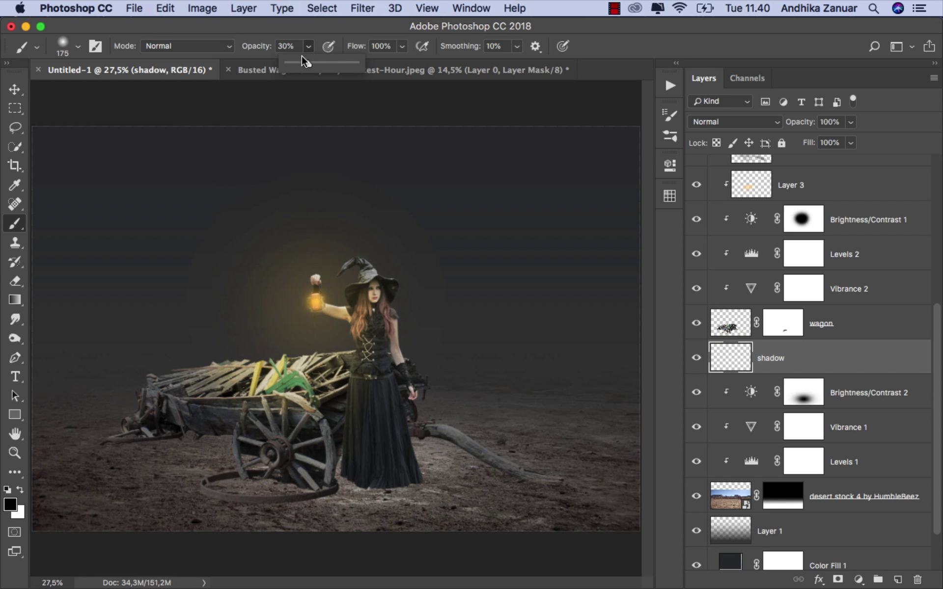
left_click_drag(291, 60, 296, 61)
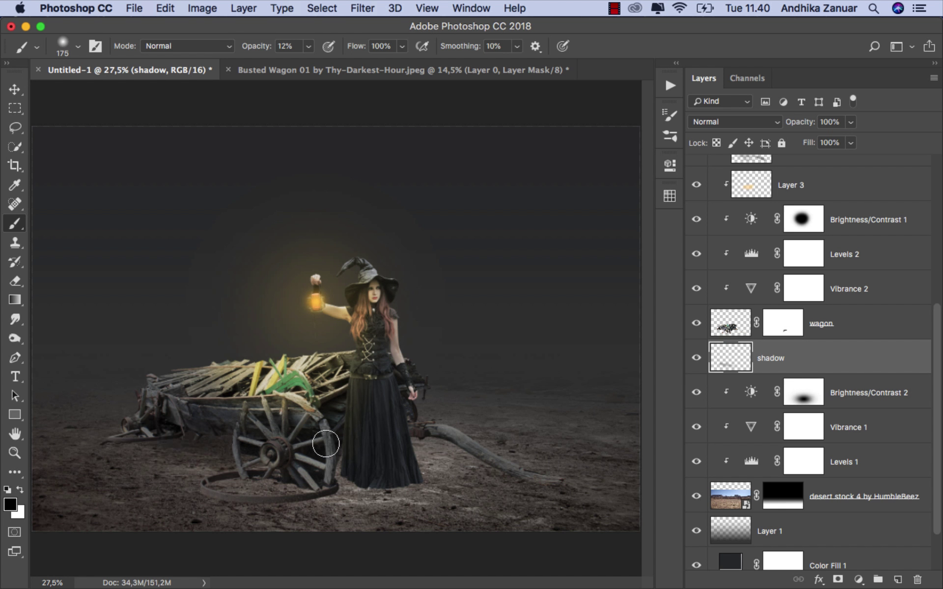
left_click_drag(208, 431, 194, 440)
left_click_drag(344, 484, 364, 476)
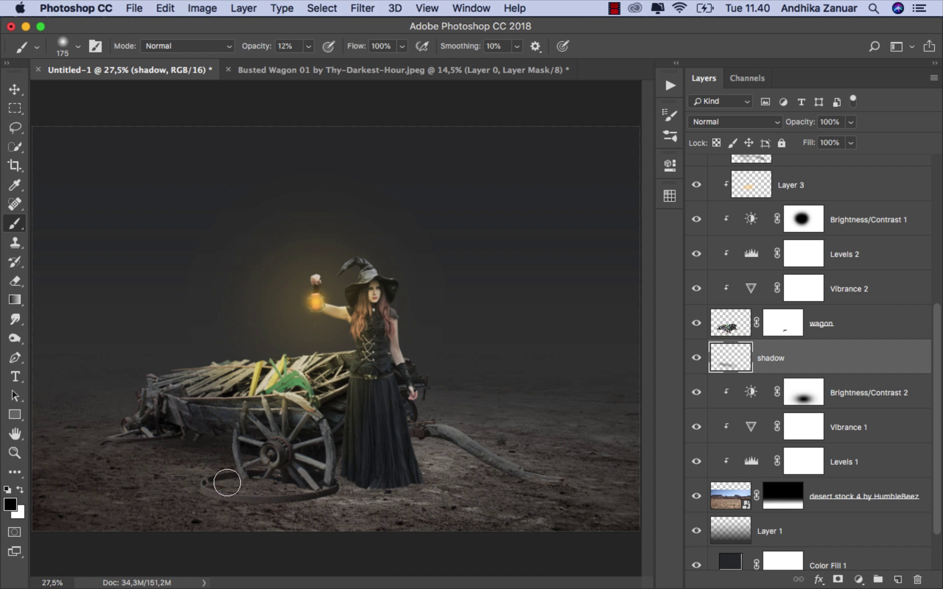
Step: With a smaller brush, darken the ground from the pole tip to the wheel and under the rim
key("bracketleft")
key("bracketleft")
key("bracketleft")
left_click_drag(509, 474, 372, 449)
left_click_drag(541, 482, 330, 441)
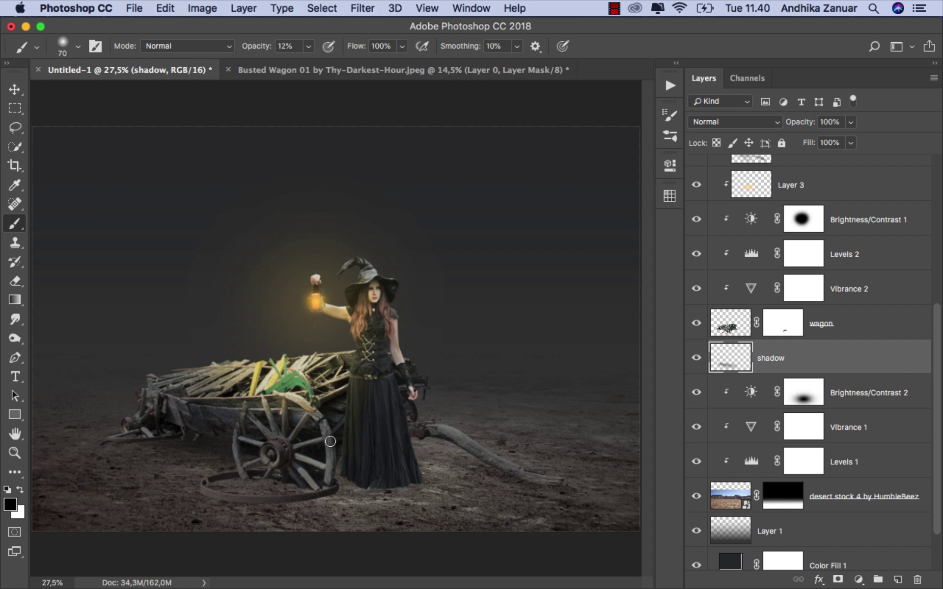
left_click_drag(547, 485, 344, 436)
left_click_drag(533, 479, 334, 441)
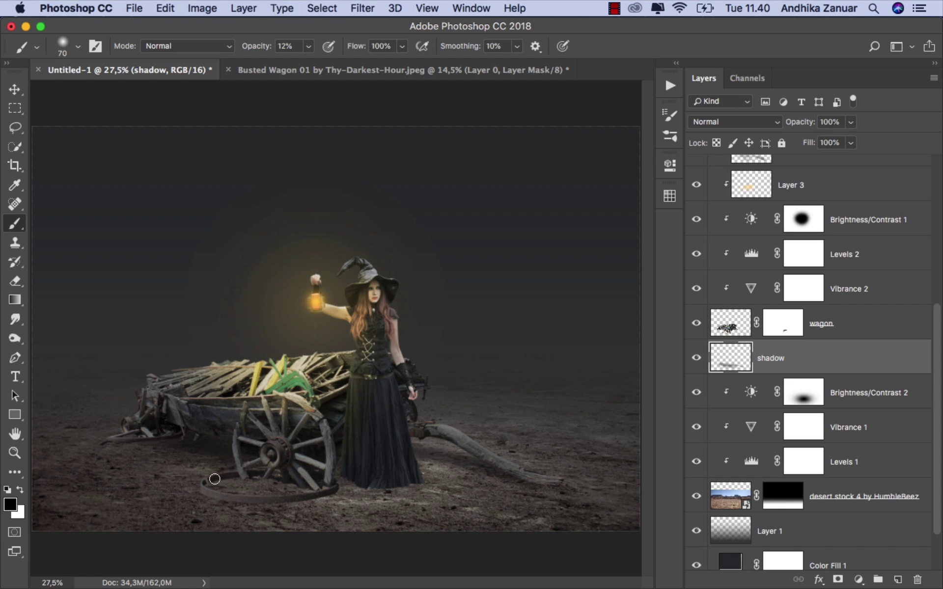
left_click_drag(212, 501, 344, 490)
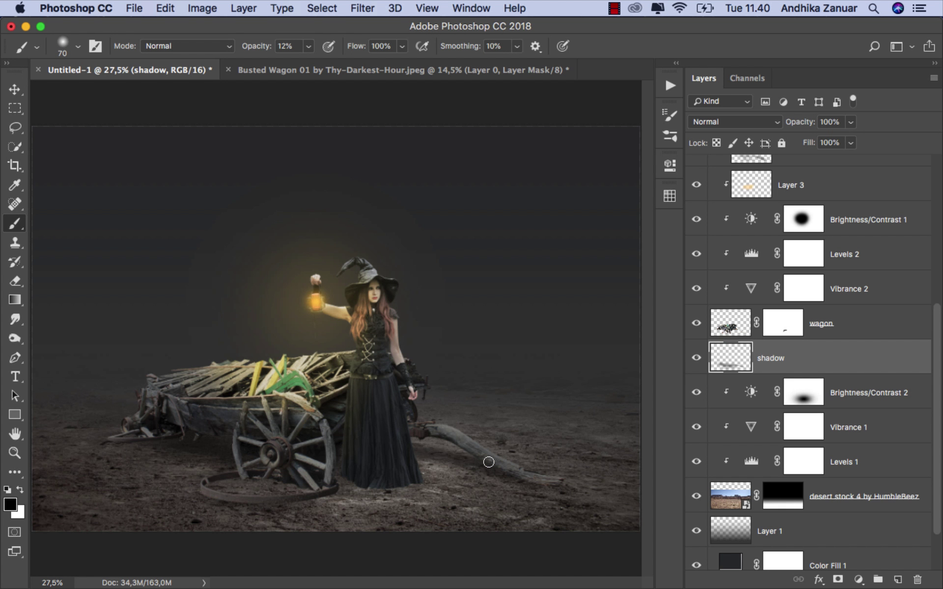
Step: Toggle the wagon shadow on and off to compare the scene
left_click(696, 359)
left_click(696, 358)
left_click(15, 91)
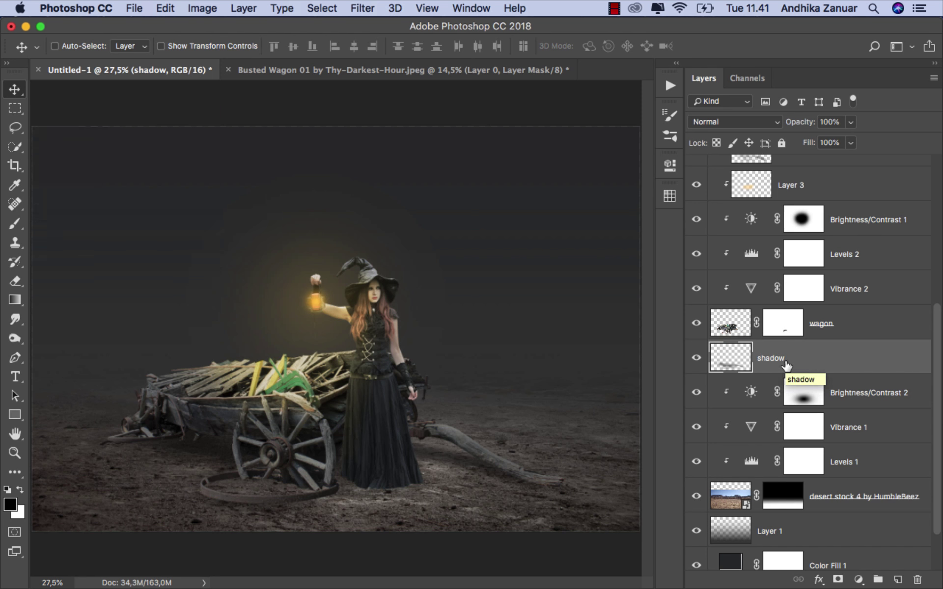
left_click(15, 227)
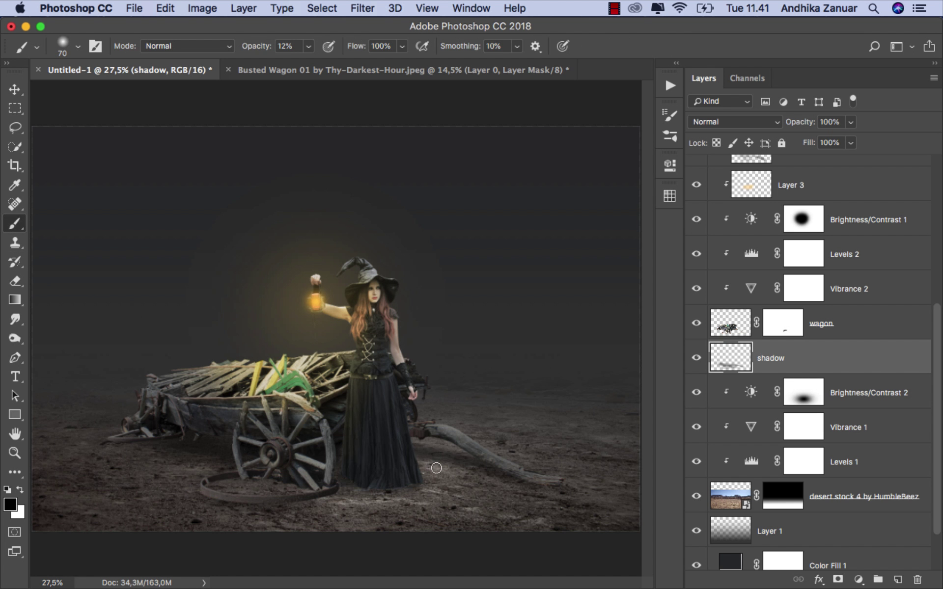
left_click(15, 89)
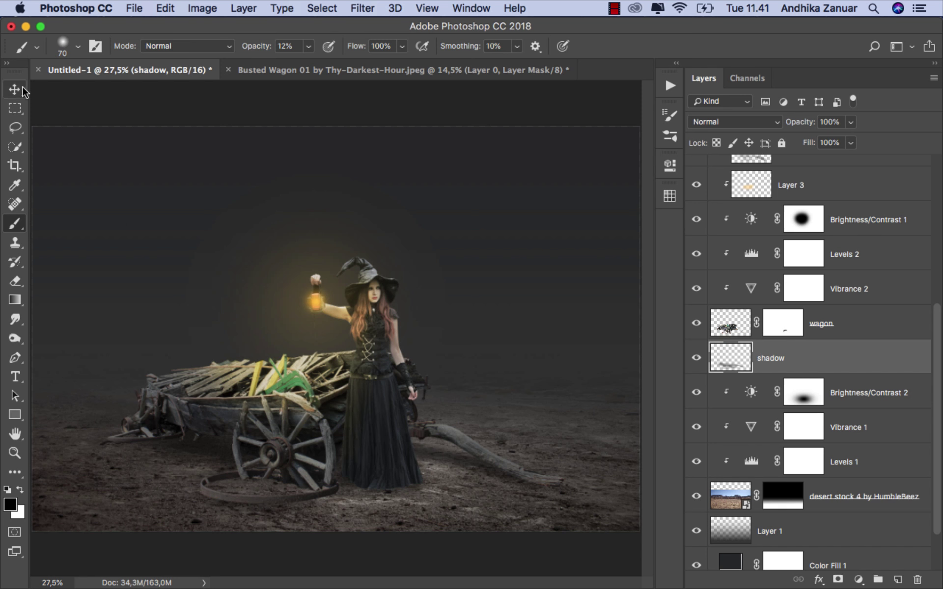
left_click(696, 360)
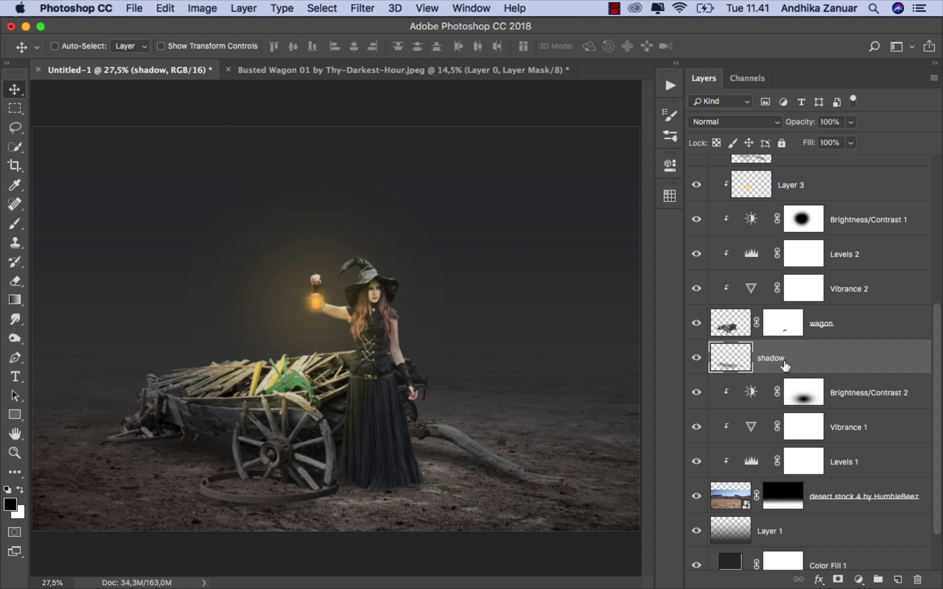
left_click_drag(937, 340, 936, 182)
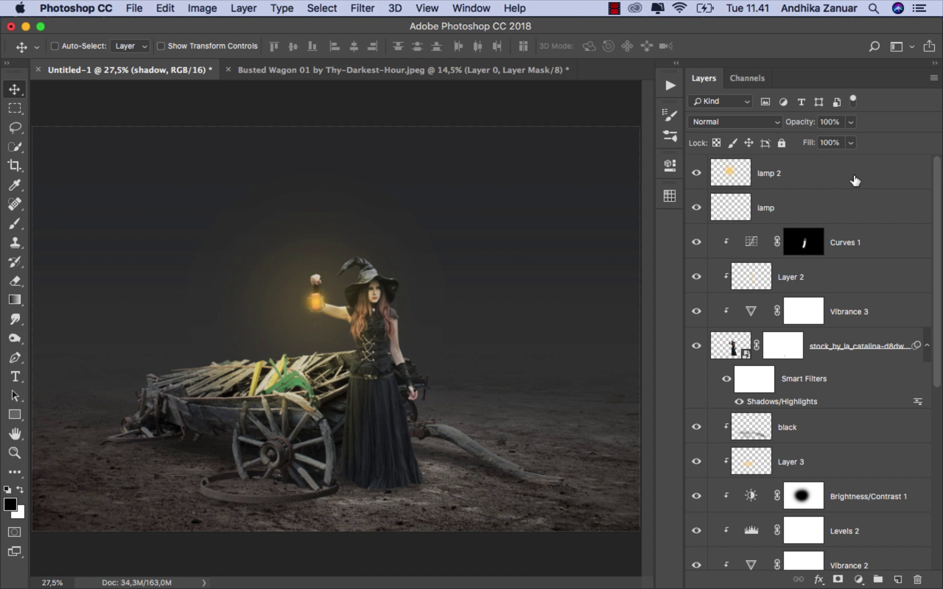
Step: Add a new layer above lamp 2 and sample lantern orange ffc94d for a large brush
left_click(855, 180)
left_click(898, 579)
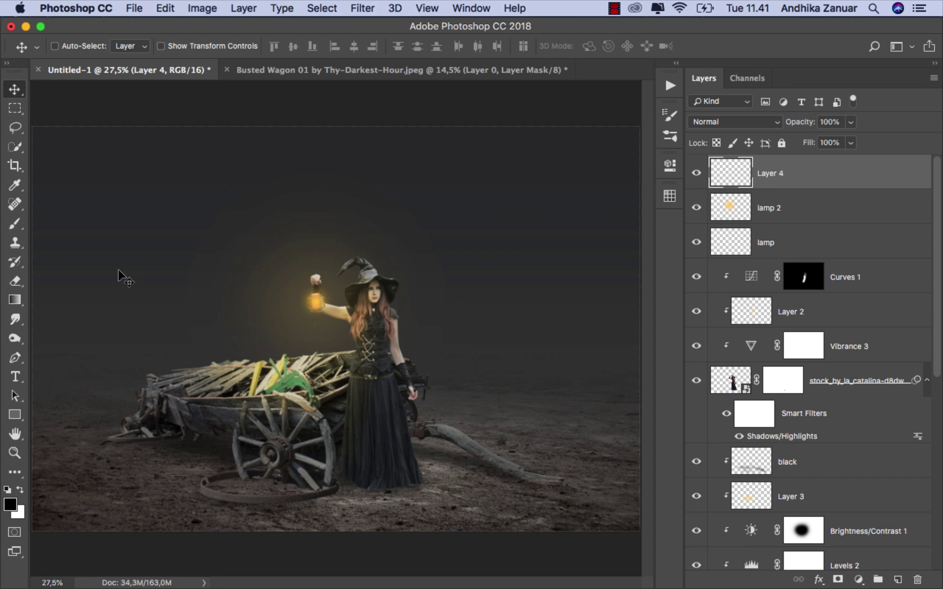
left_click(14, 224)
left_click(9, 504)
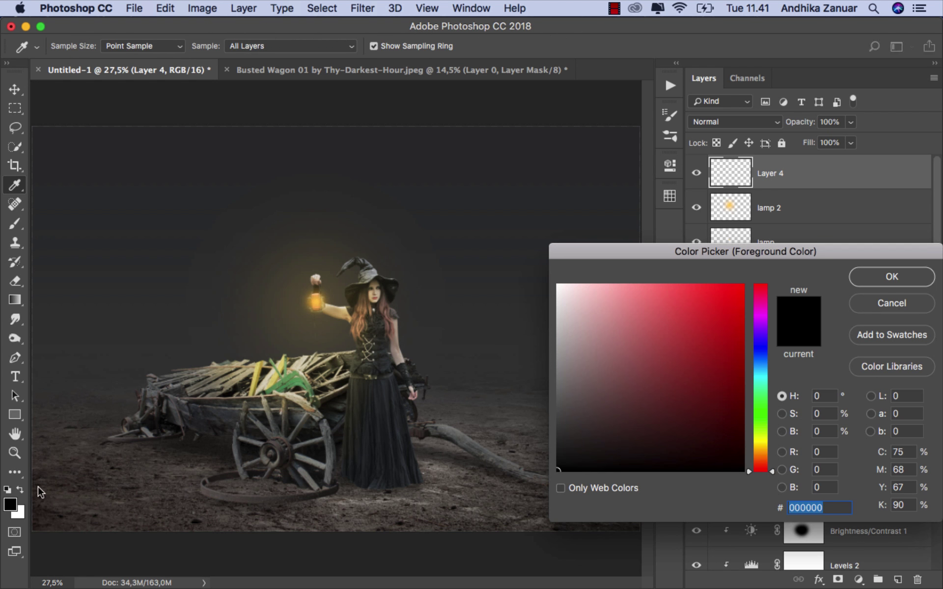
left_click(316, 302)
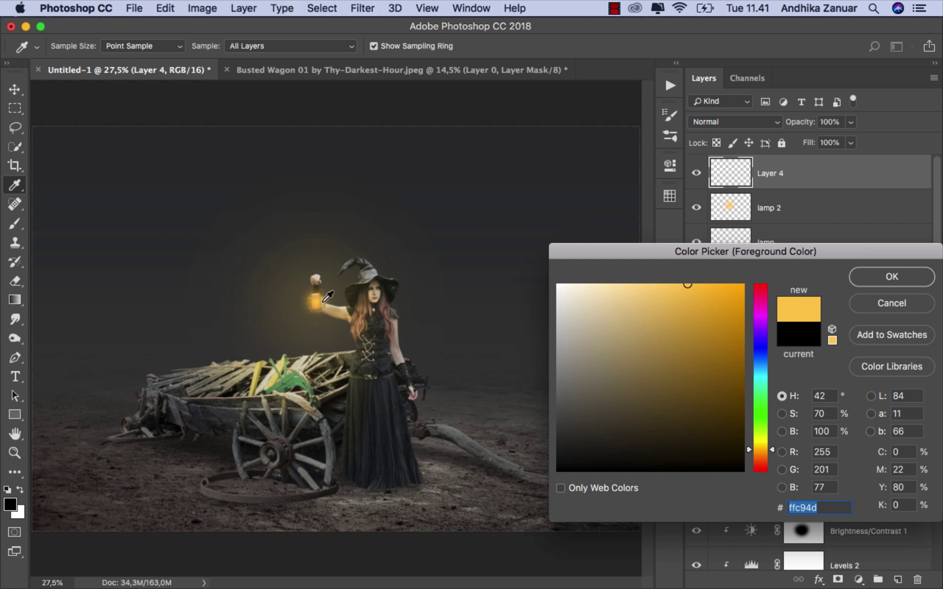
left_click(870, 281)
key("b")
key("bracketright")
key("bracketright")
key("bracketright")
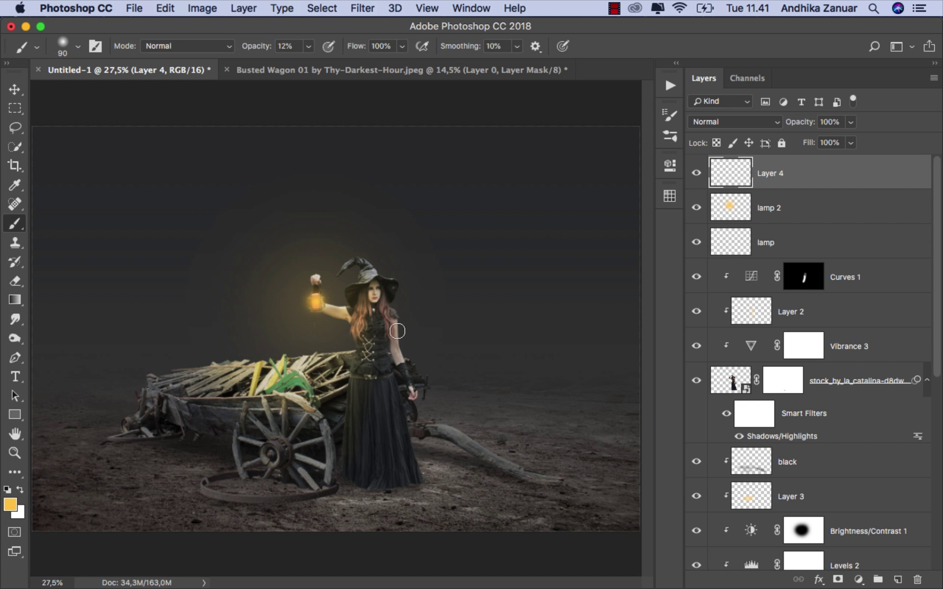
key("bracketright")
key("bracketright")
key("bracketright")
key("bracketright")
key("bracketright")
key("bracketright")
key("bracketright")
key("bracketright")
key("bracketright")
Step: Set Layer 4 to Overlay, paint a warm glow around the witch and lantern, at 49% opacity
left_click(707, 122)
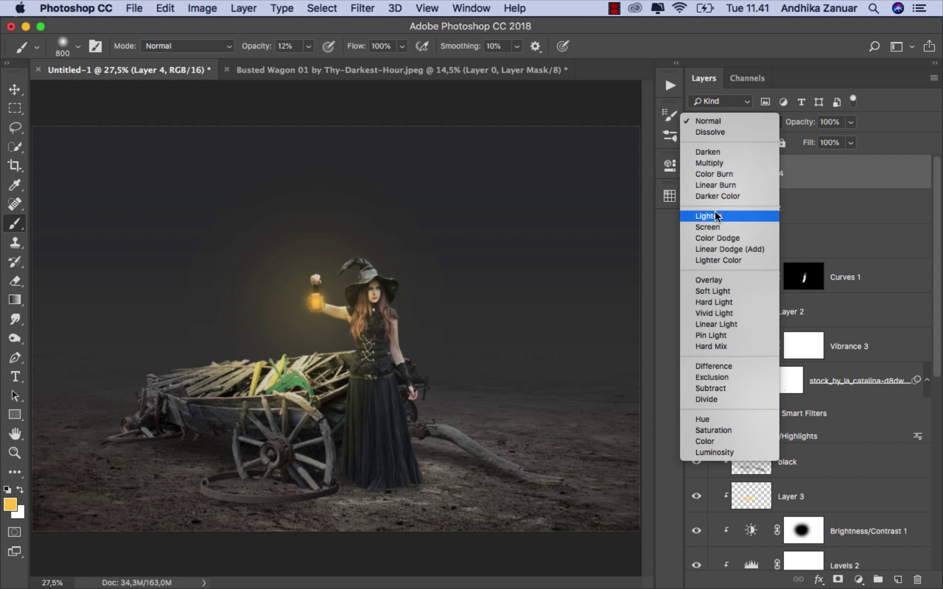
left_click(717, 280)
key("bracketright")
key("bracketright")
key("bracketright")
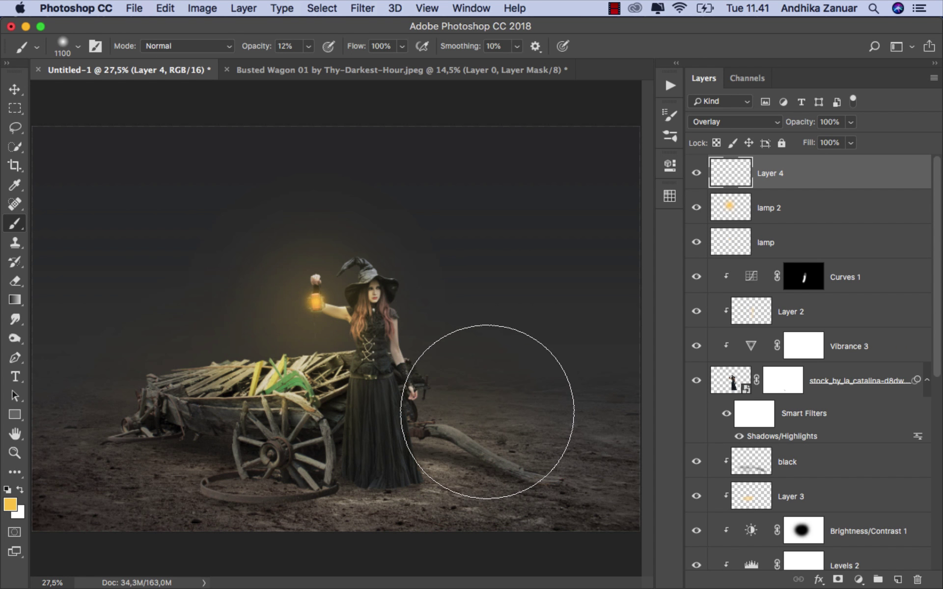
left_click_drag(337, 421, 253, 315)
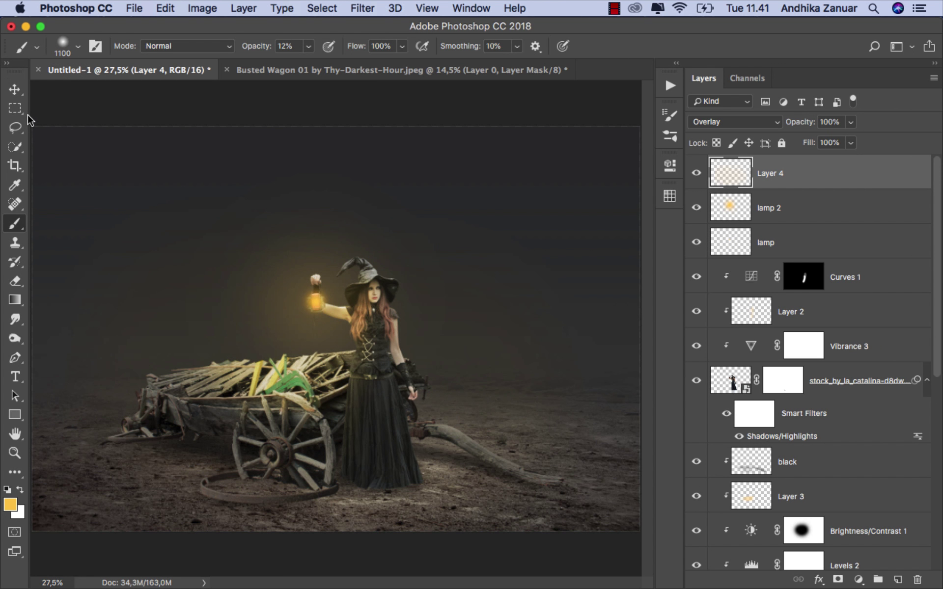
left_click(15, 89)
left_click(850, 122)
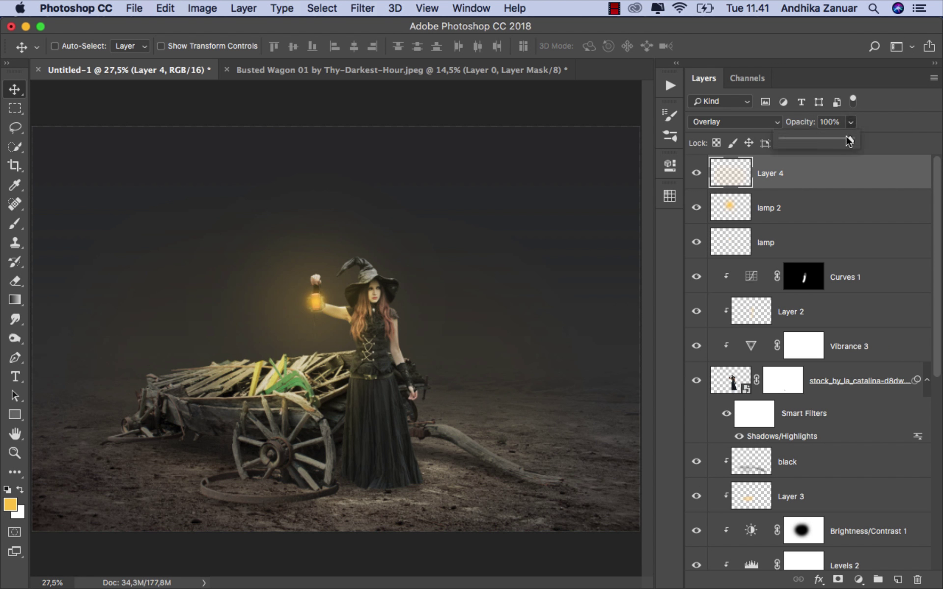
left_click_drag(853, 139, 815, 139)
left_click(695, 174)
left_click(696, 174)
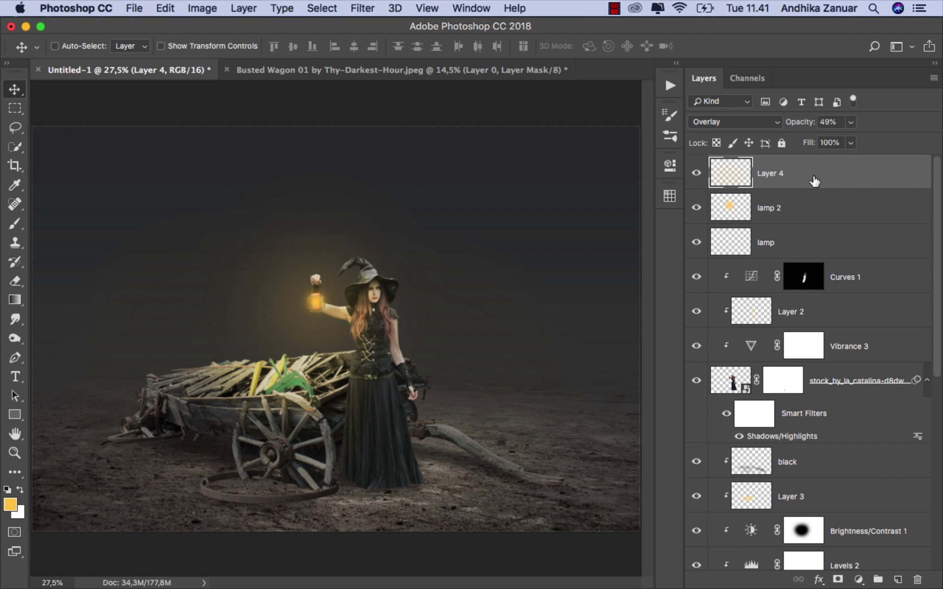
Step: Add a black-to-white Gradient Map adjustment layer in Multiply mode
left_click(858, 579)
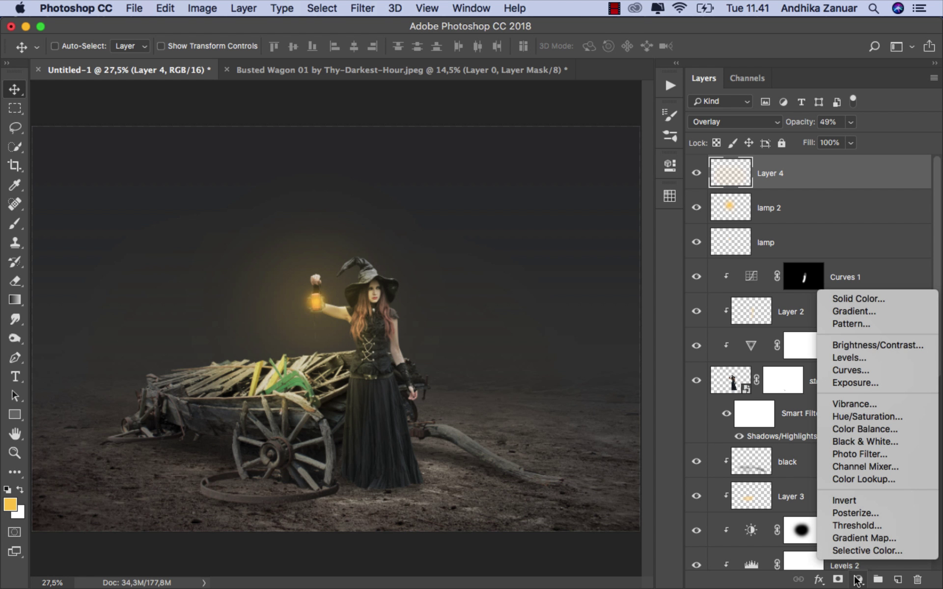
left_click(862, 538)
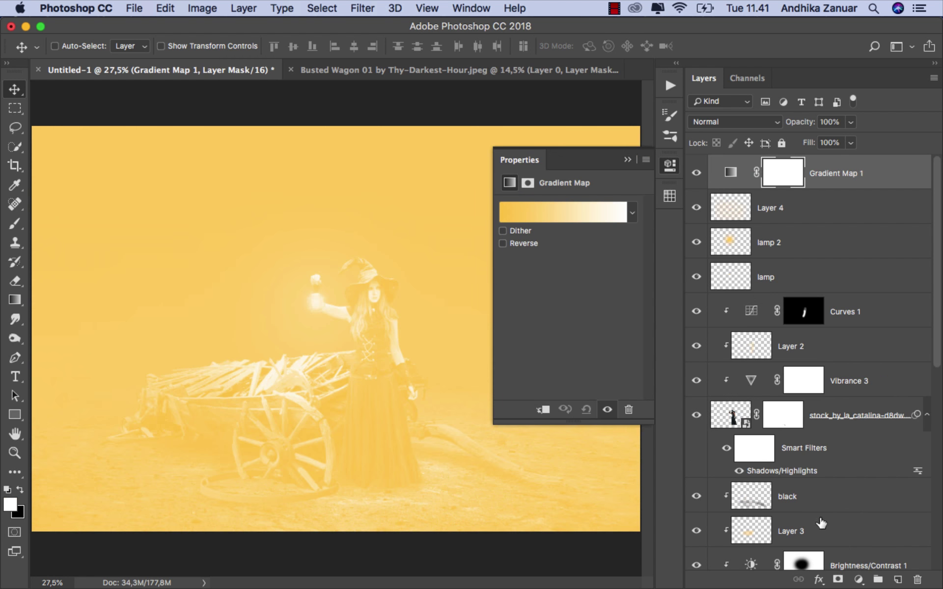
left_click(632, 212)
left_click(564, 246)
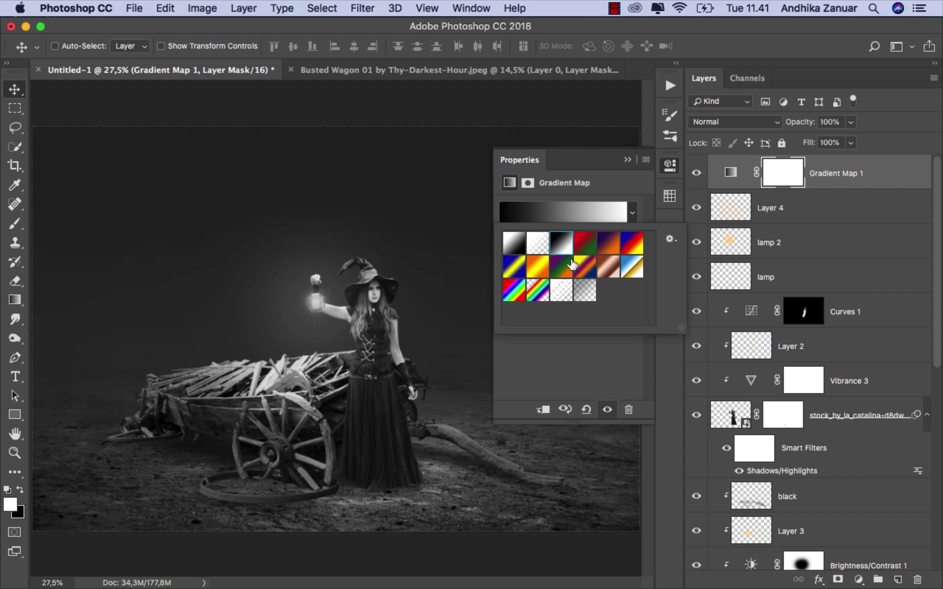
left_click(581, 348)
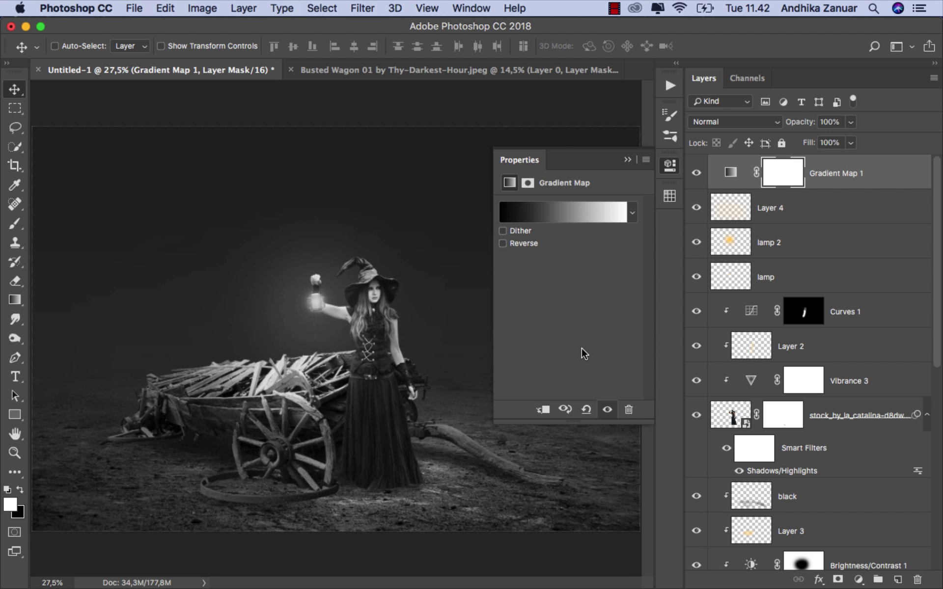
left_click(731, 124)
left_click(726, 162)
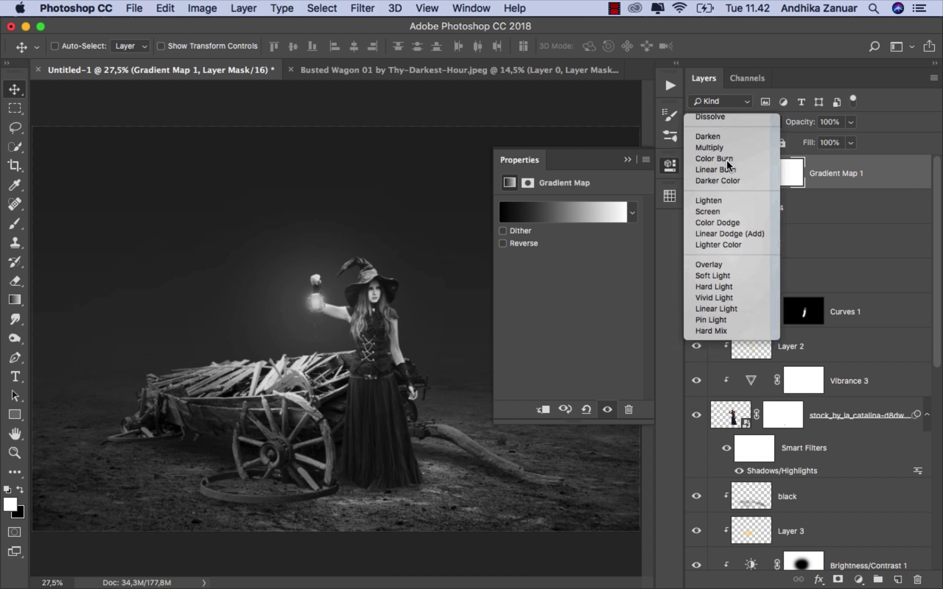
Step: Change the gradient's dark stop to a pale lavender near f3f3ff
left_click(585, 214)
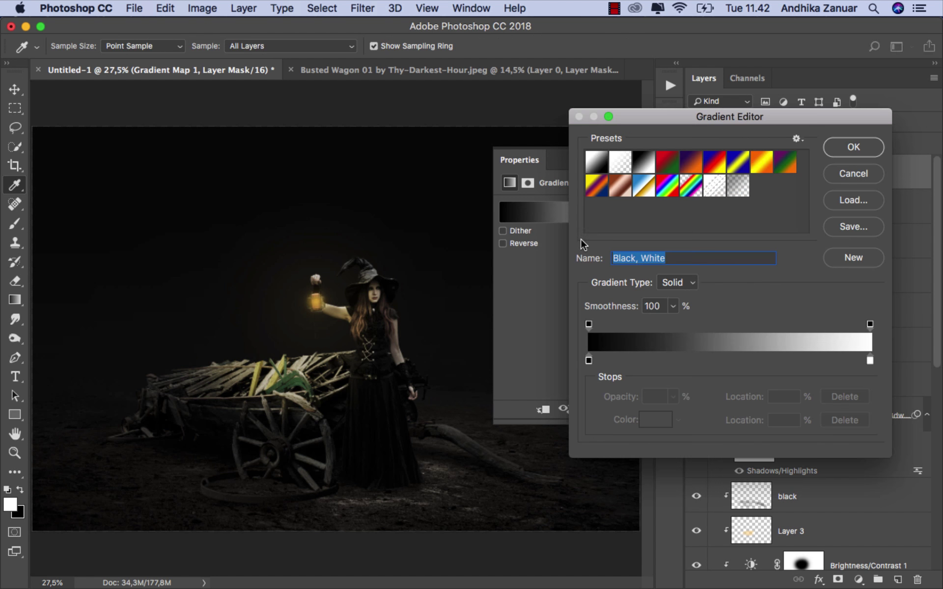
left_click(589, 360)
left_click(655, 419)
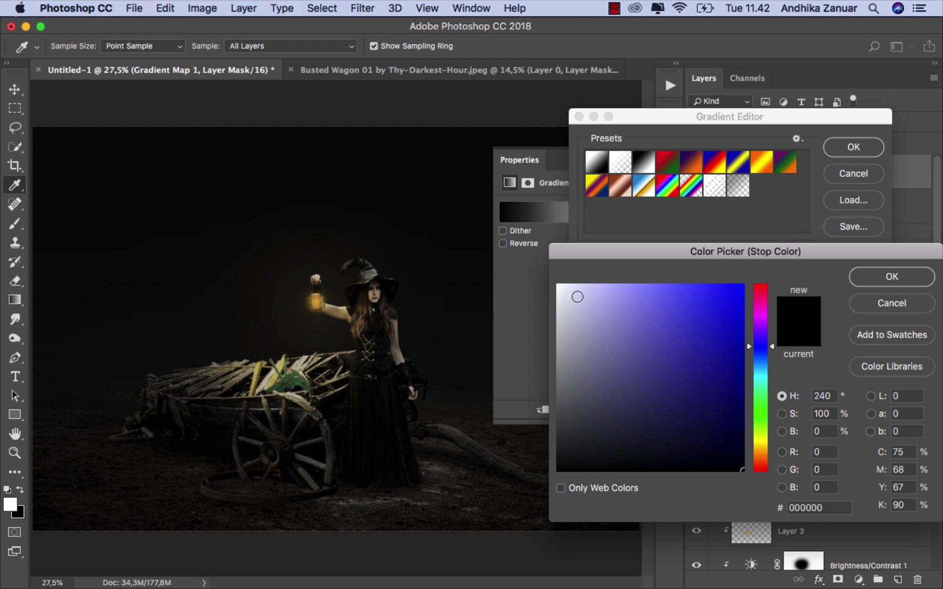
left_click_drag(577, 296, 565, 283)
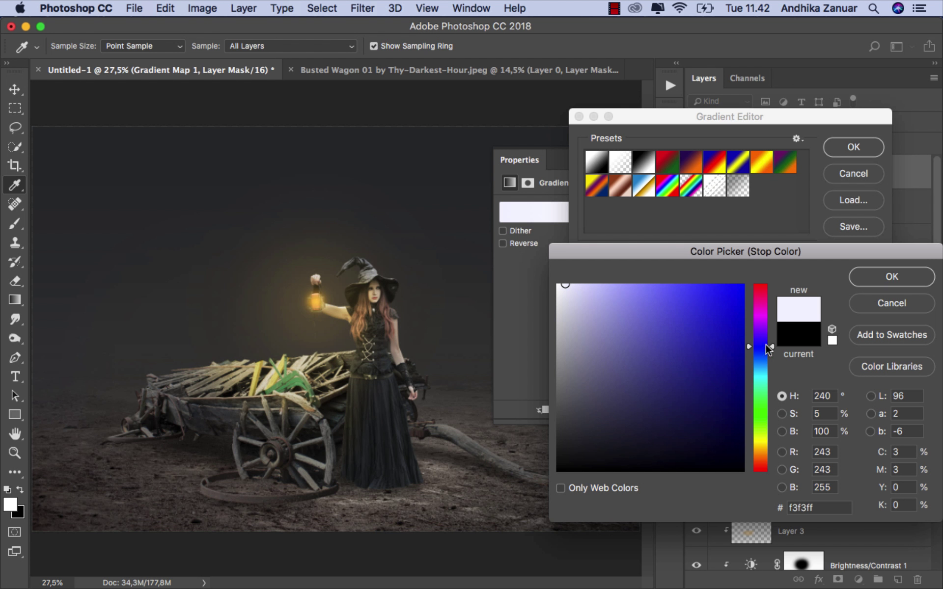
left_click_drag(768, 348, 766, 346)
left_click(867, 275)
left_click(853, 147)
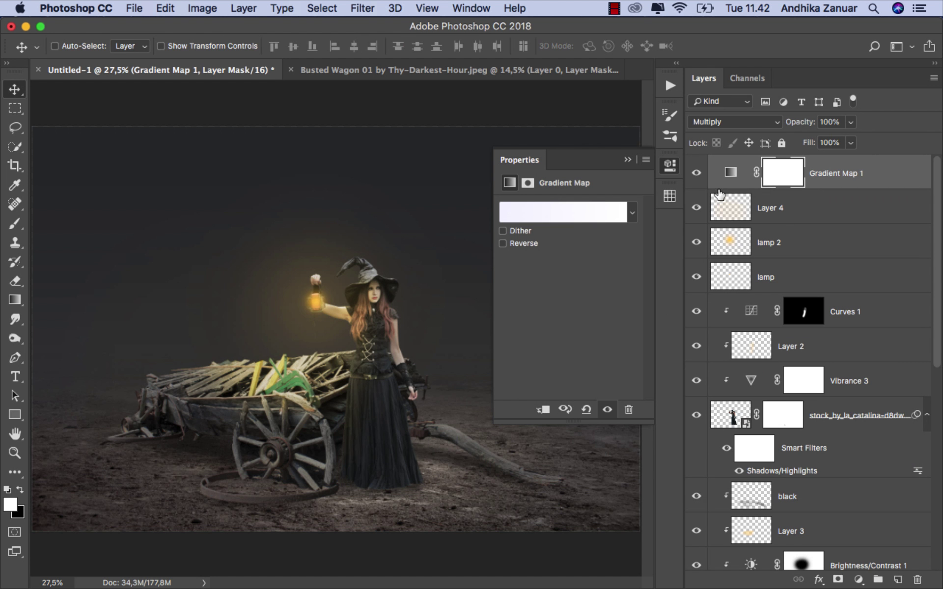
left_click(627, 160)
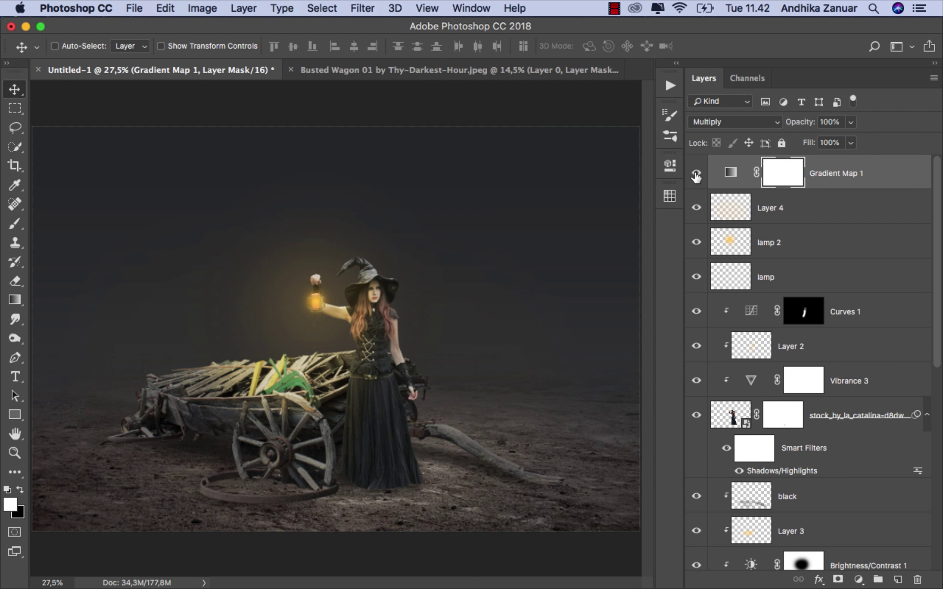
left_click(827, 180)
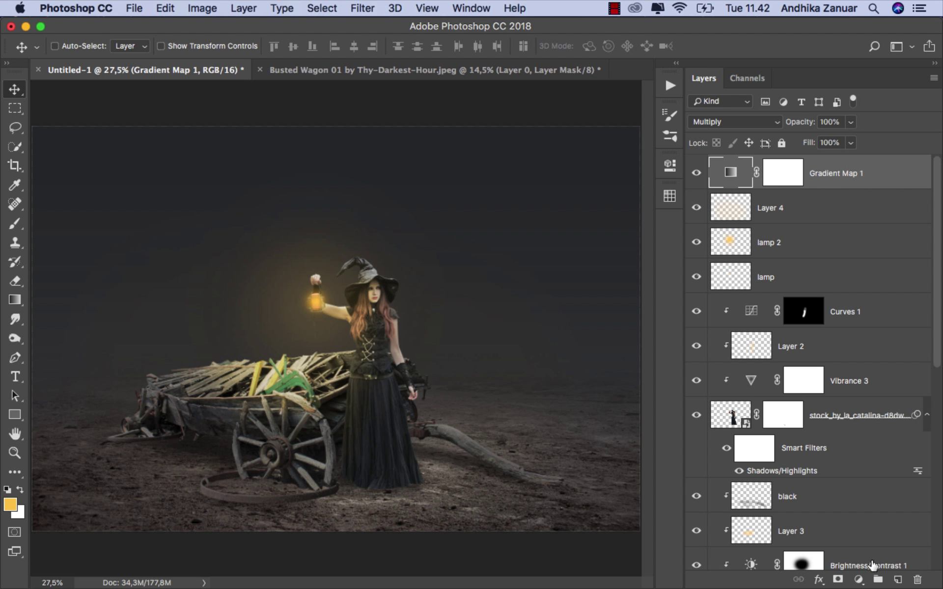
Step: Add Brightness/Contrast 3 over the whole composite with Brightness at -30
left_click(859, 579)
left_click(864, 347)
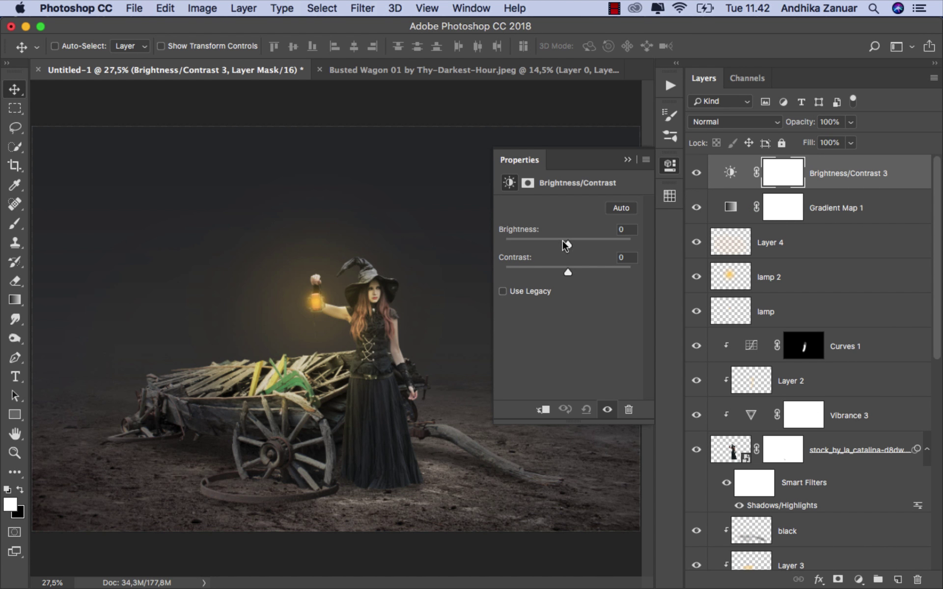
left_click_drag(563, 241, 555, 240)
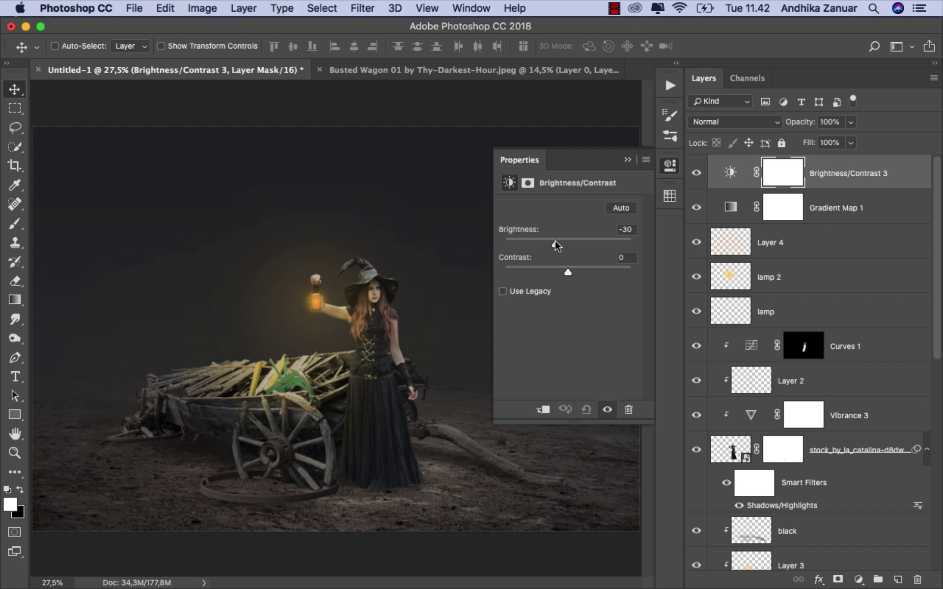
left_click(632, 160)
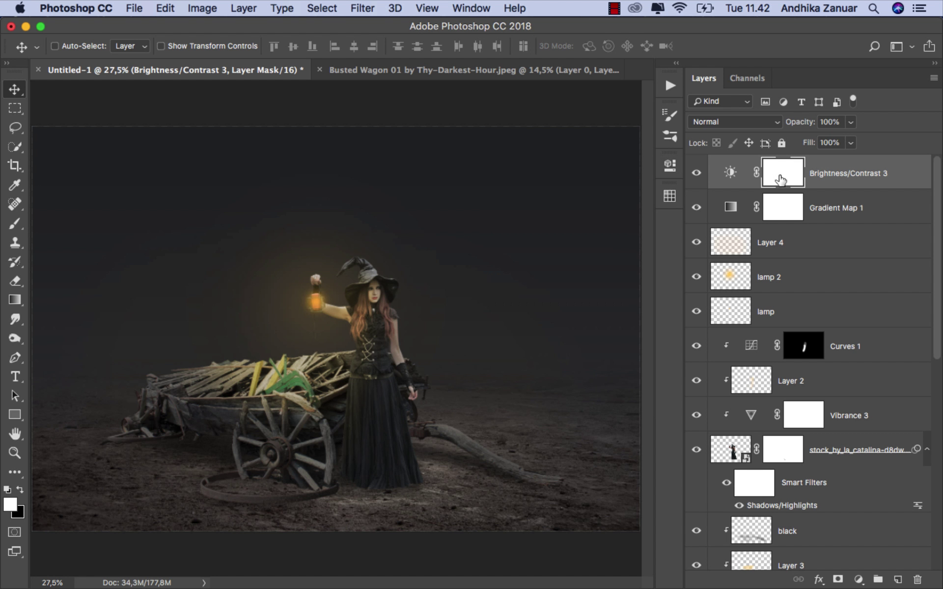
Step: Set up a black brush at 40% opacity and 1500 px size
left_click(14, 223)
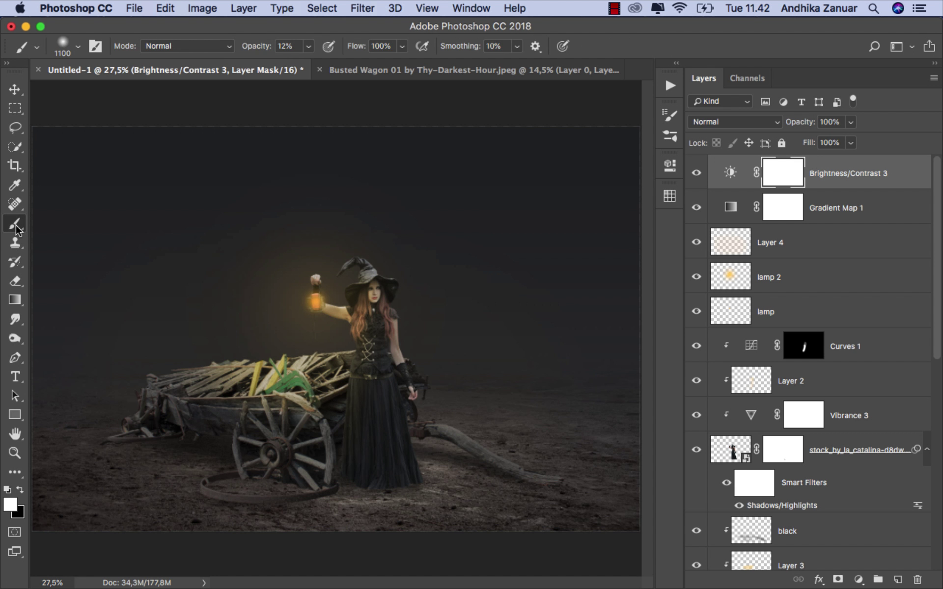
left_click(21, 490)
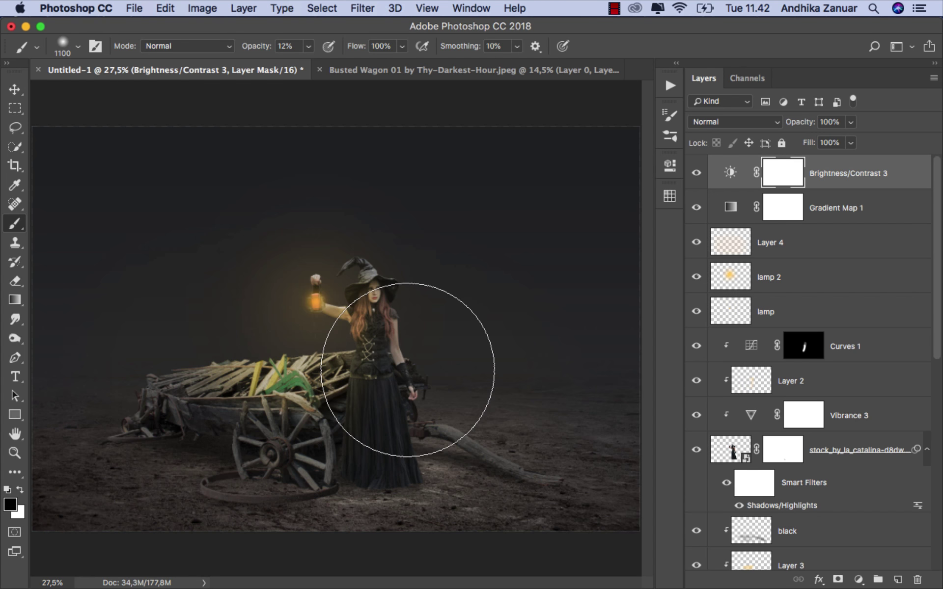
scroll(395, 410, "down", 2)
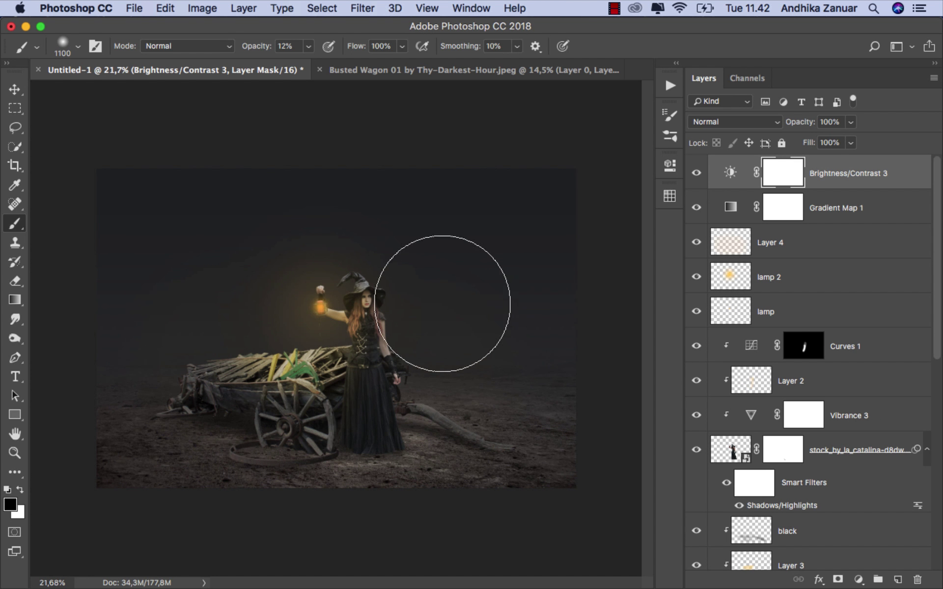
left_click(308, 46)
left_click_drag(323, 66, 328, 66)
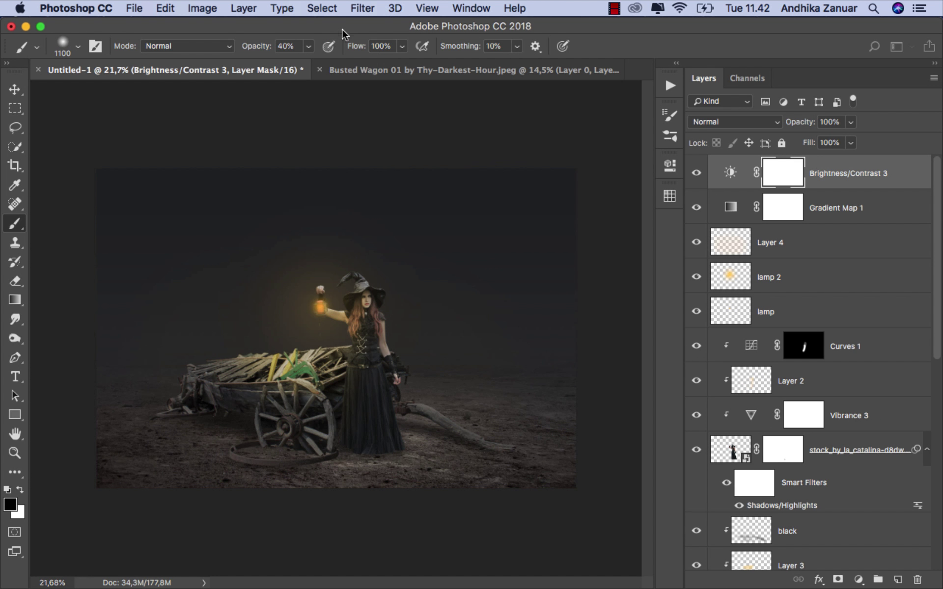
key("bracketright")
key("bracketright")
key("bracketright")
key("bracketright")
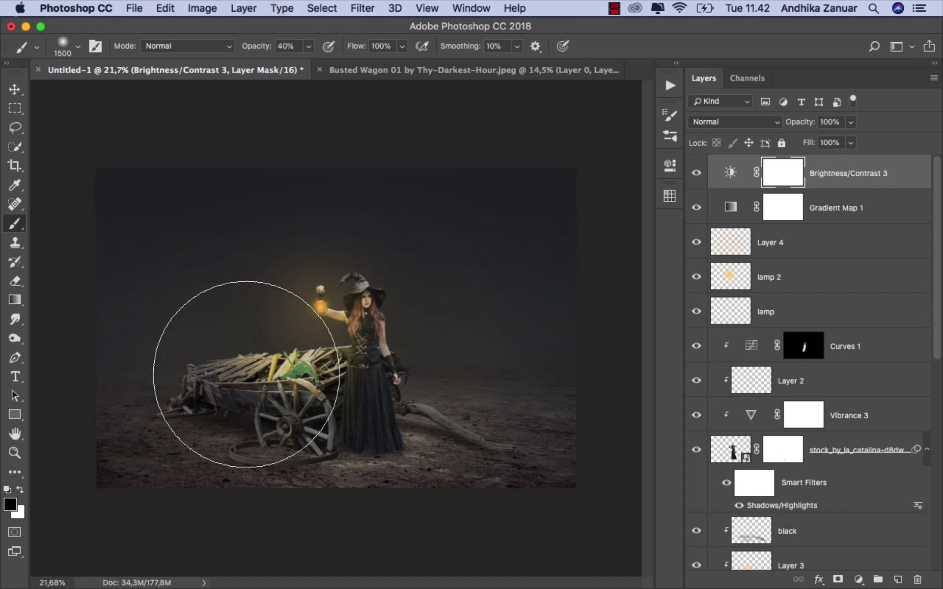
Step: Paint the Brightness/Contrast 3 mask around the witch, wagon and lantern, then reset default colours
left_click(339, 325)
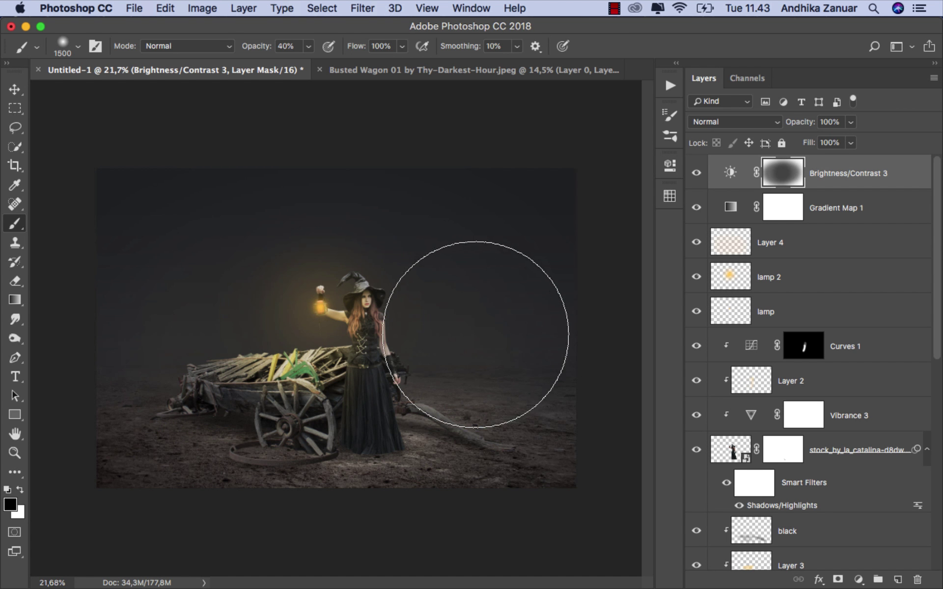
left_click(365, 287)
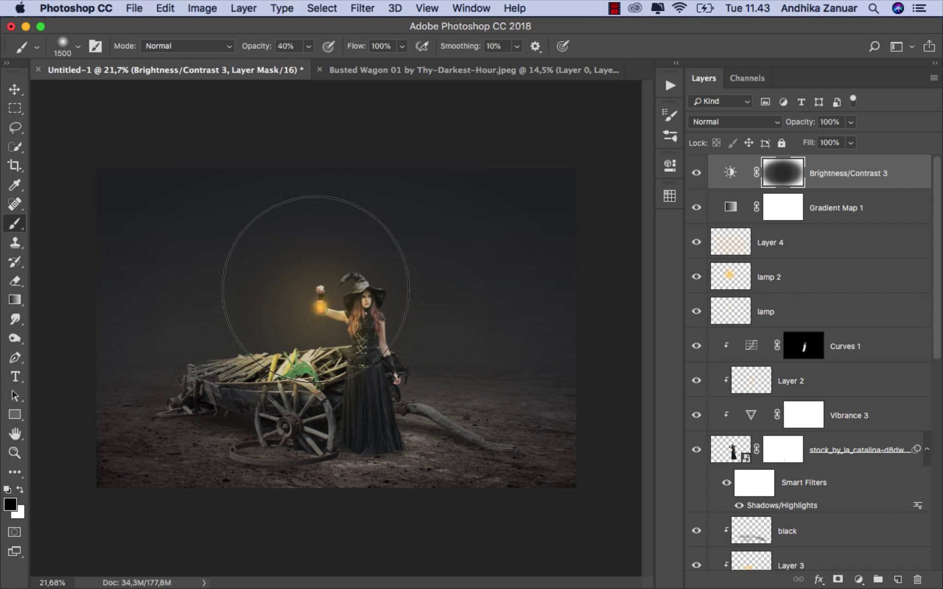
left_click_drag(258, 273, 413, 322)
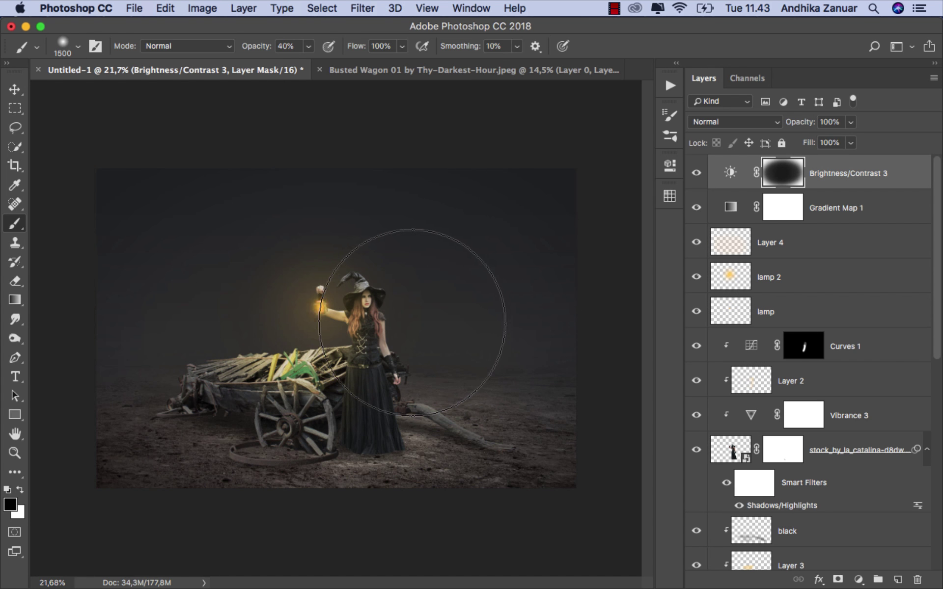
left_click(15, 89)
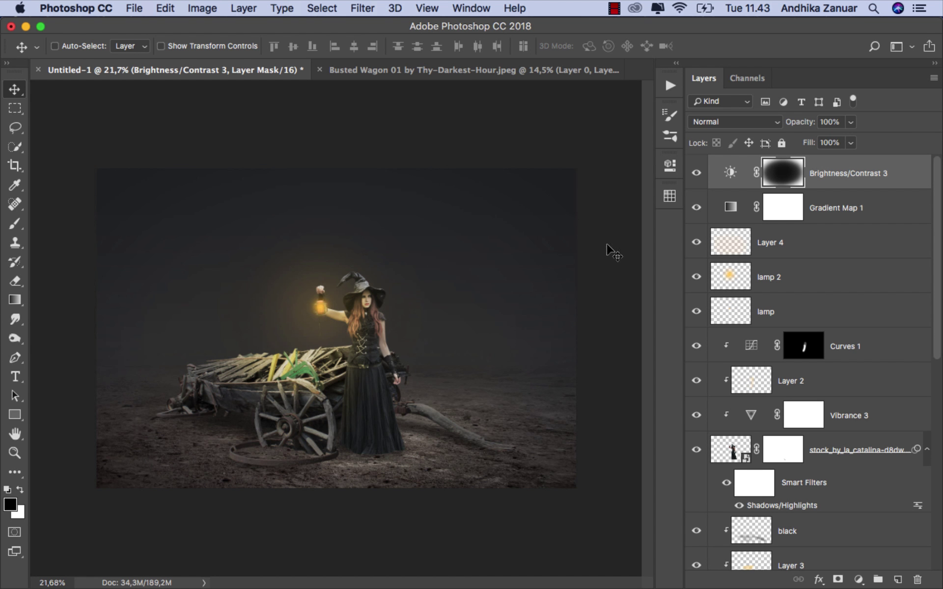
left_click(830, 176)
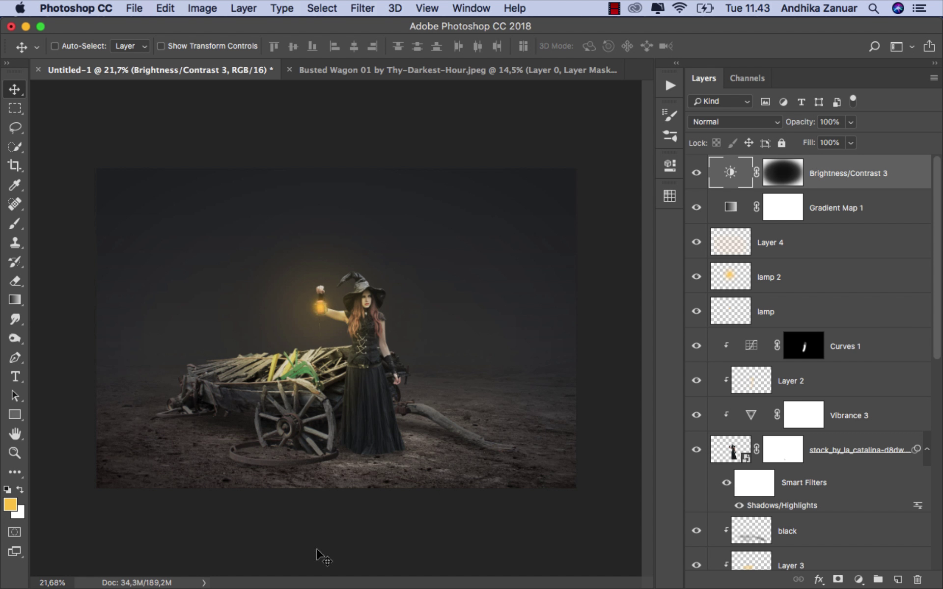
left_click(8, 490)
Step: Add a black-to-white Gradient Map 2 at 20% opacity and toggle it to compare
left_click(858, 579)
left_click(864, 538)
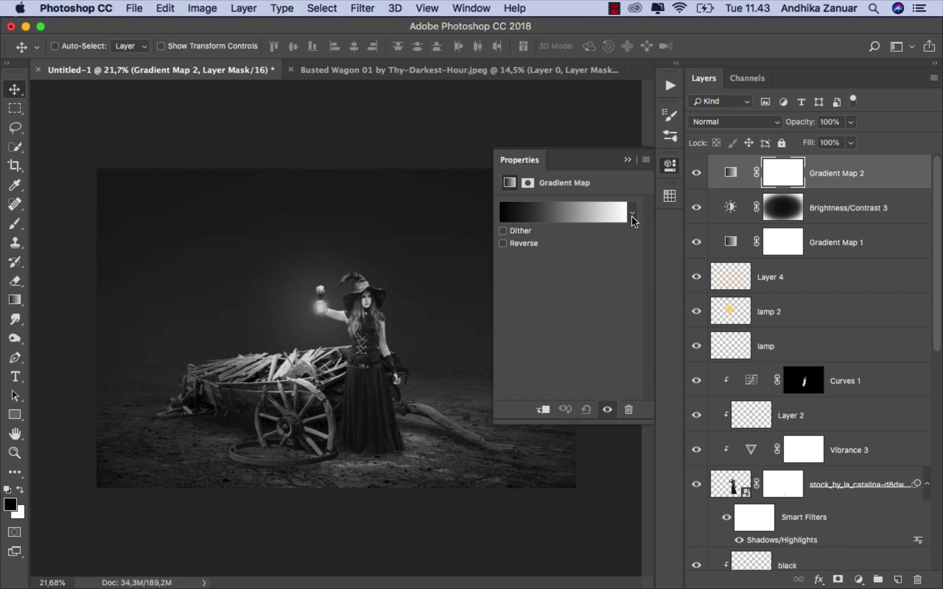
left_click(627, 161)
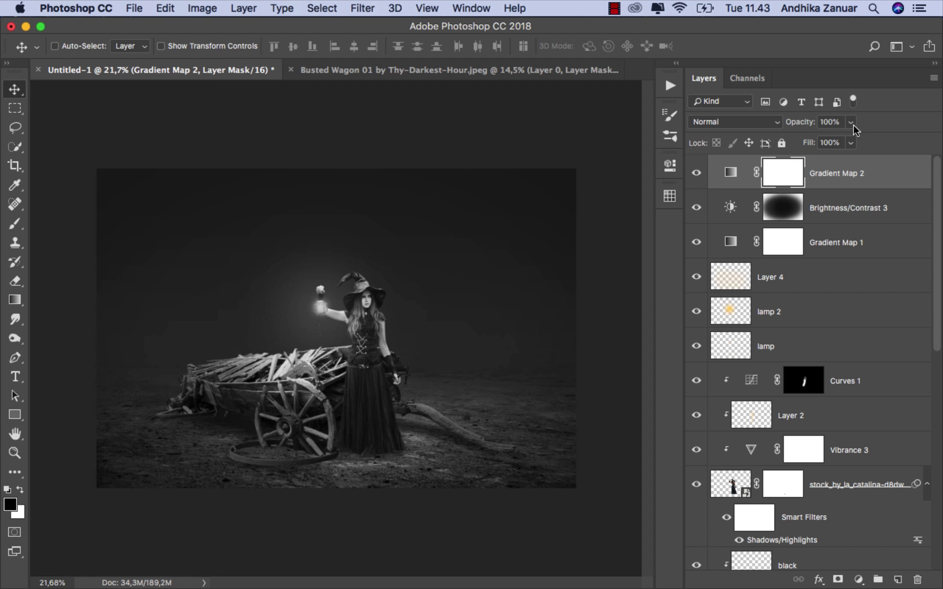
mouse_move(852, 125)
left_mouse_down()
mouse_move(820, 143)
mouse_move(789, 142)
mouse_move(798, 142)
left_mouse_up()
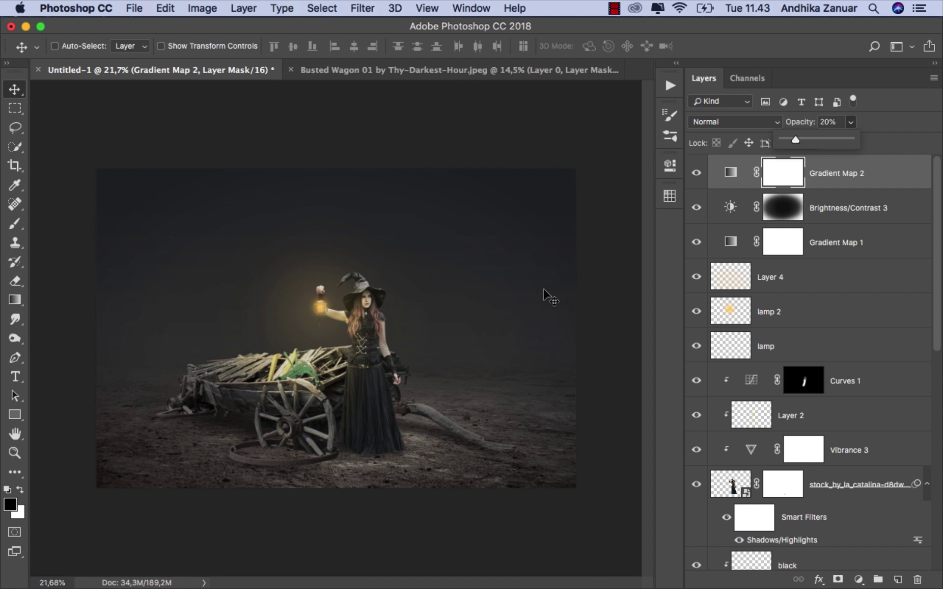
scroll(544, 294, "up", 1)
scroll(547, 294, "up", 3)
scroll(548, 294, "down", 1)
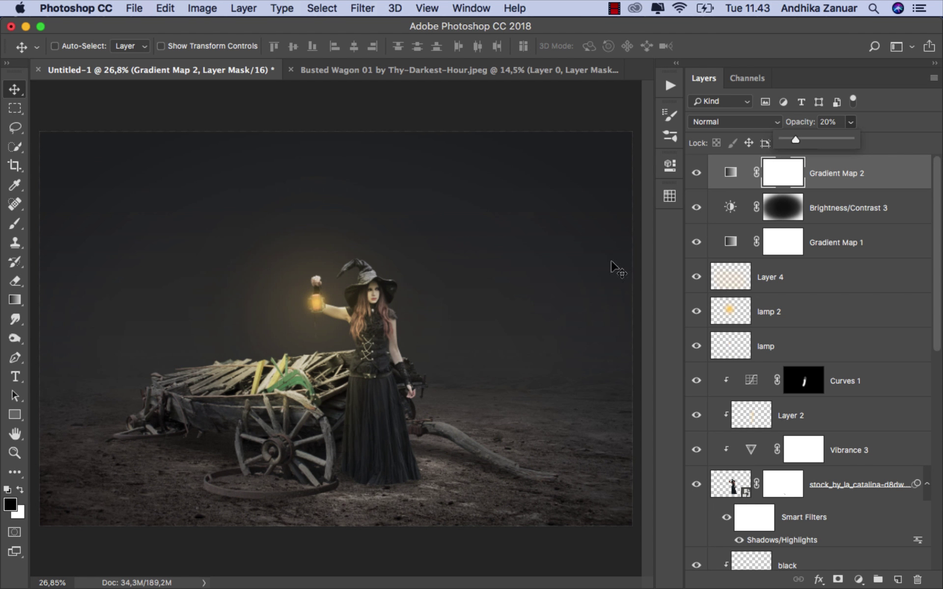
left_click(696, 173)
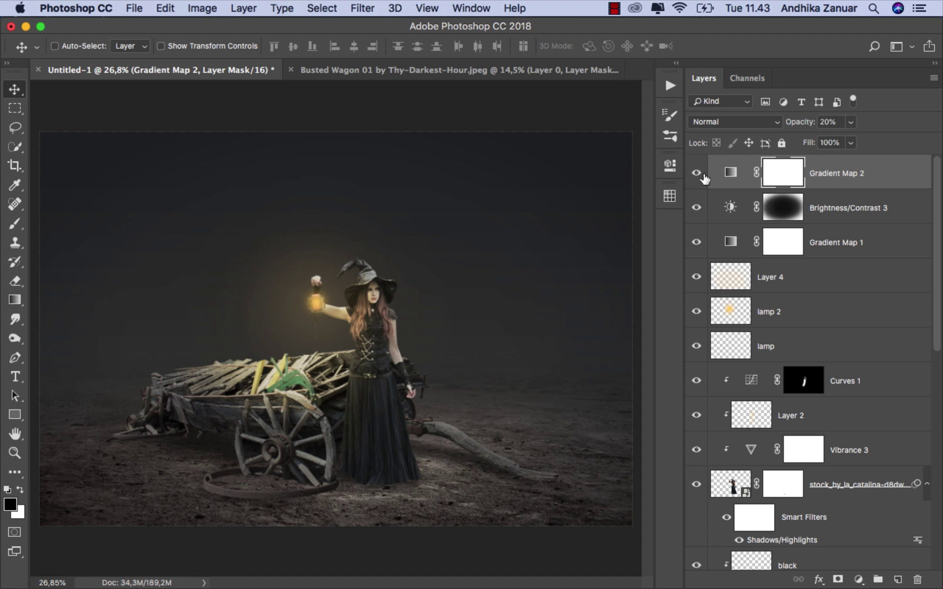
left_click(860, 173)
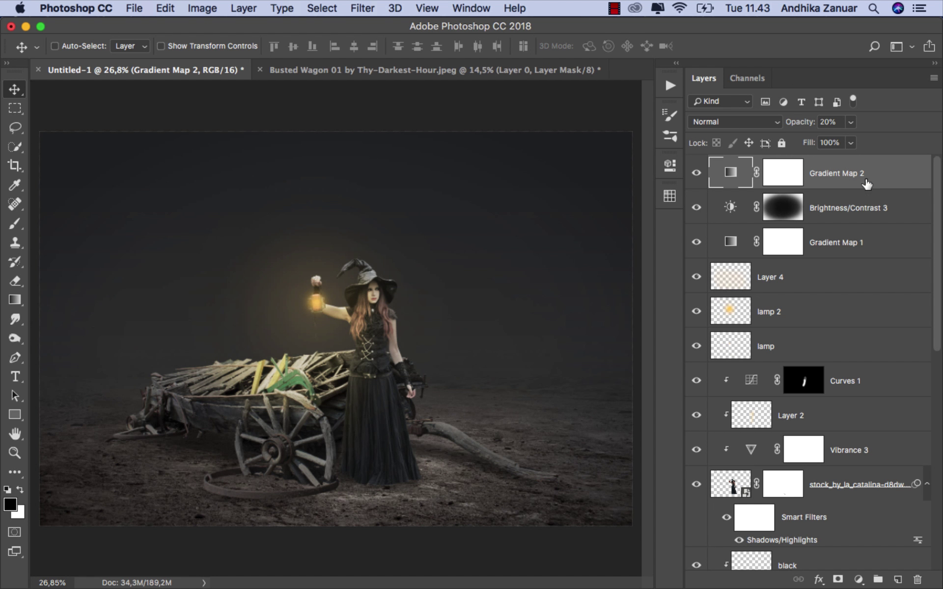
Step: Add Exposure 1 with Exposure +0,08, Offset +0,0058 and Gamma 0,95
left_click(858, 576)
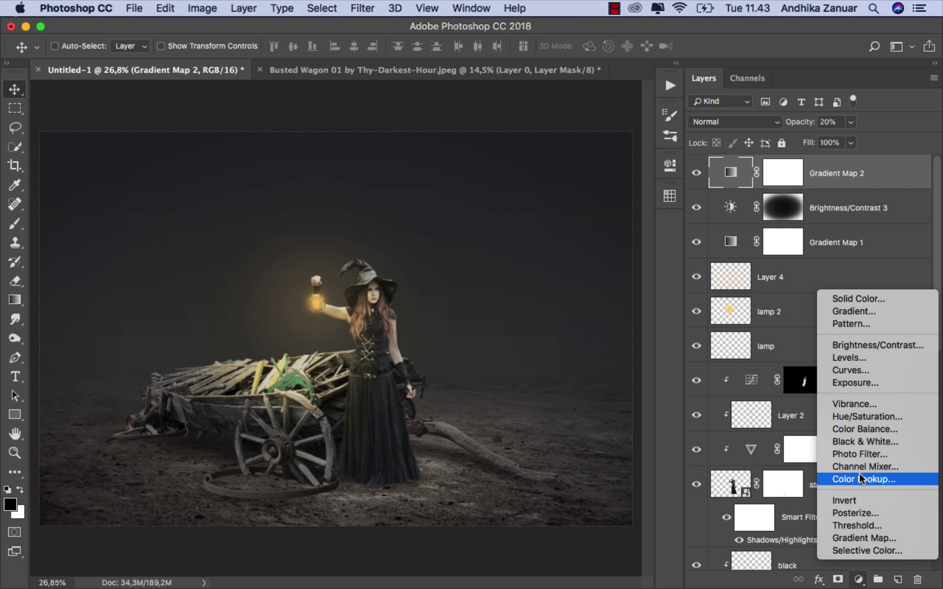
left_click(873, 381)
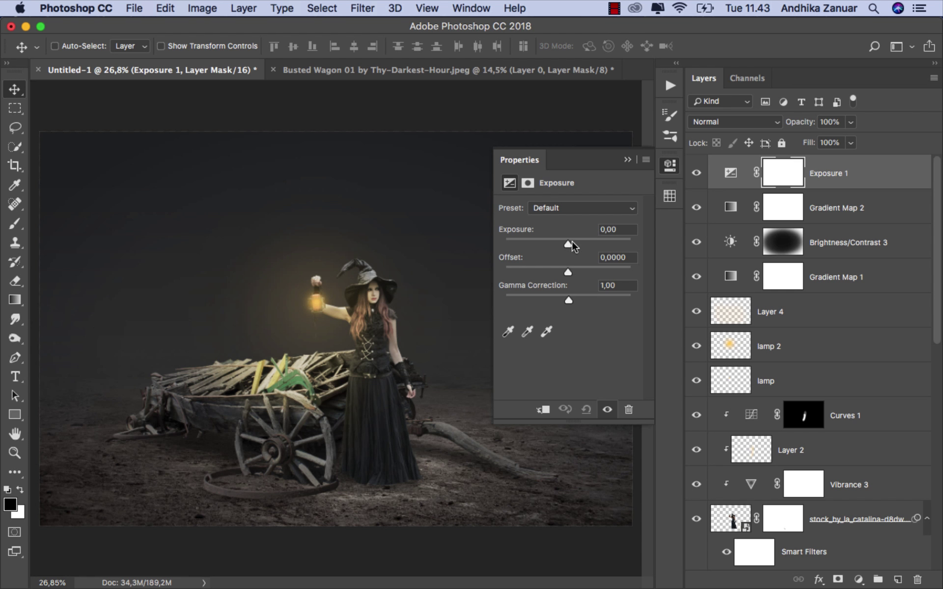
left_click_drag(567, 244, 569, 244)
left_click_drag(568, 273, 569, 302)
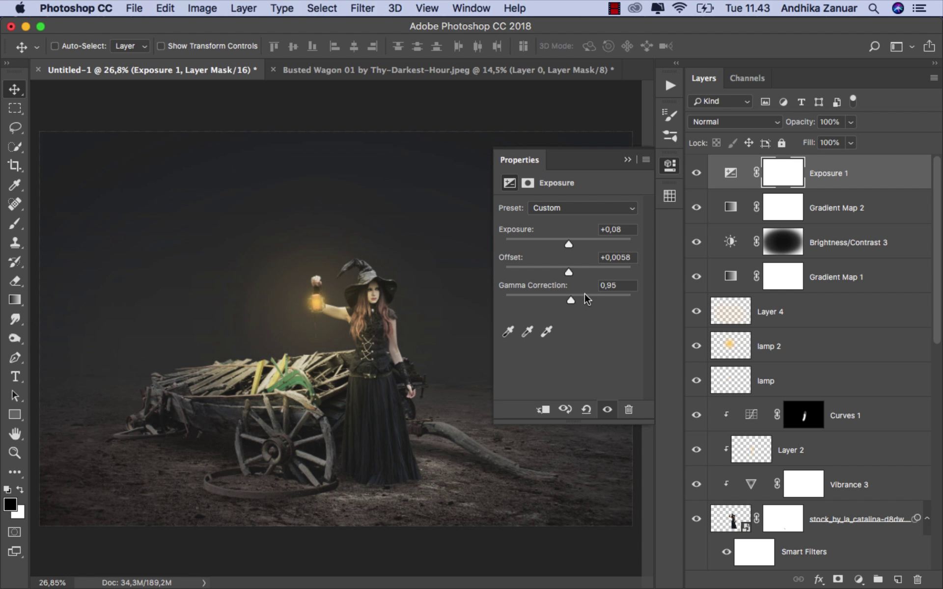
left_click(628, 160)
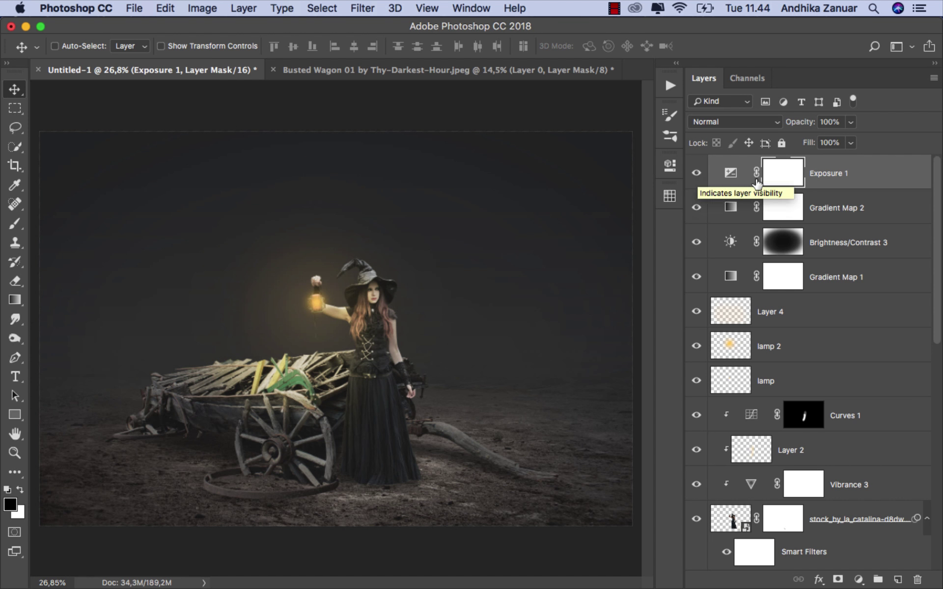
left_click(731, 173)
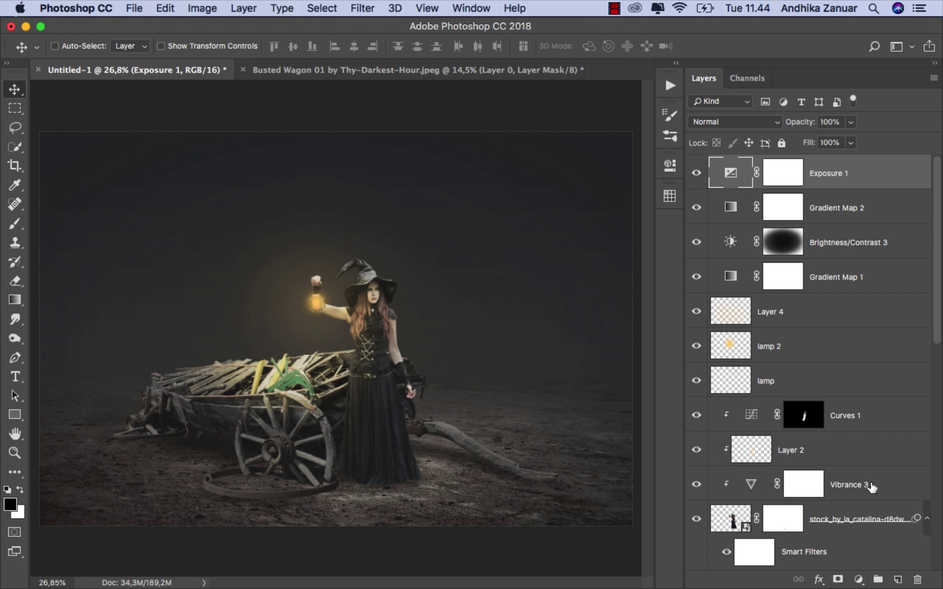
left_click(857, 580)
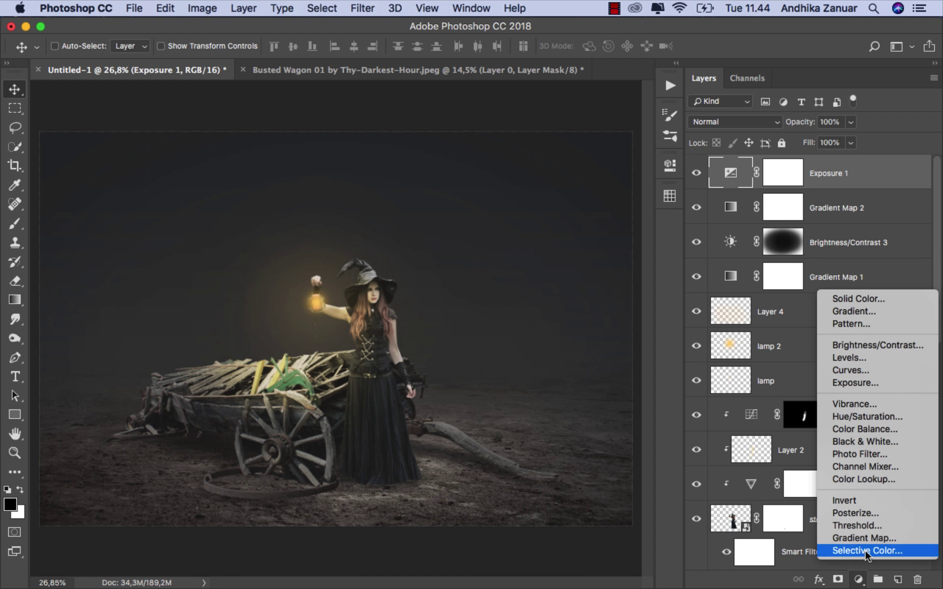
Step: Add a Selective Color layer with Reds at Cyan -30, Magenta +15, Yellow +23, Black +100
left_click(866, 552)
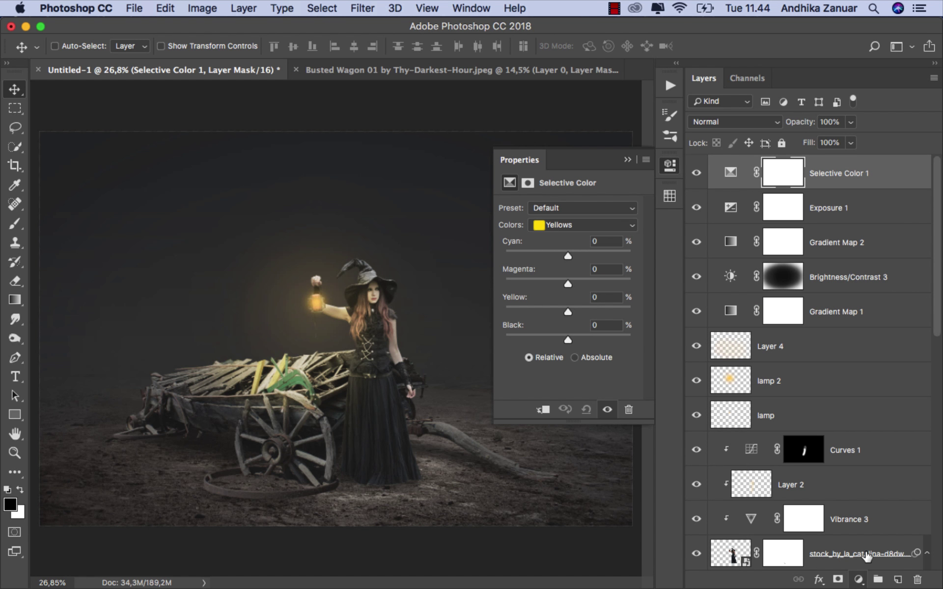
left_click(580, 225)
left_click(576, 214)
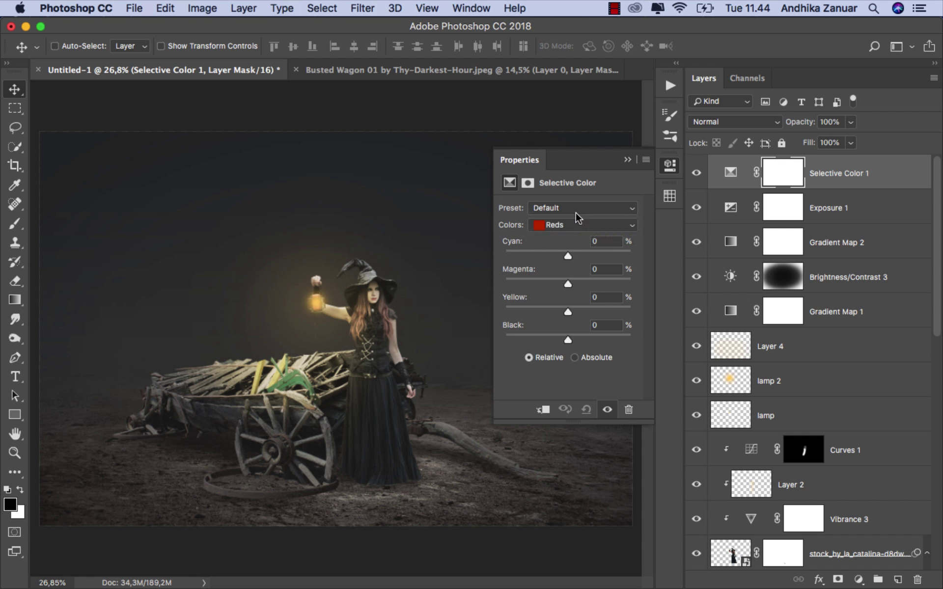
left_click_drag(567, 256, 552, 256)
left_click_drag(549, 255, 548, 255)
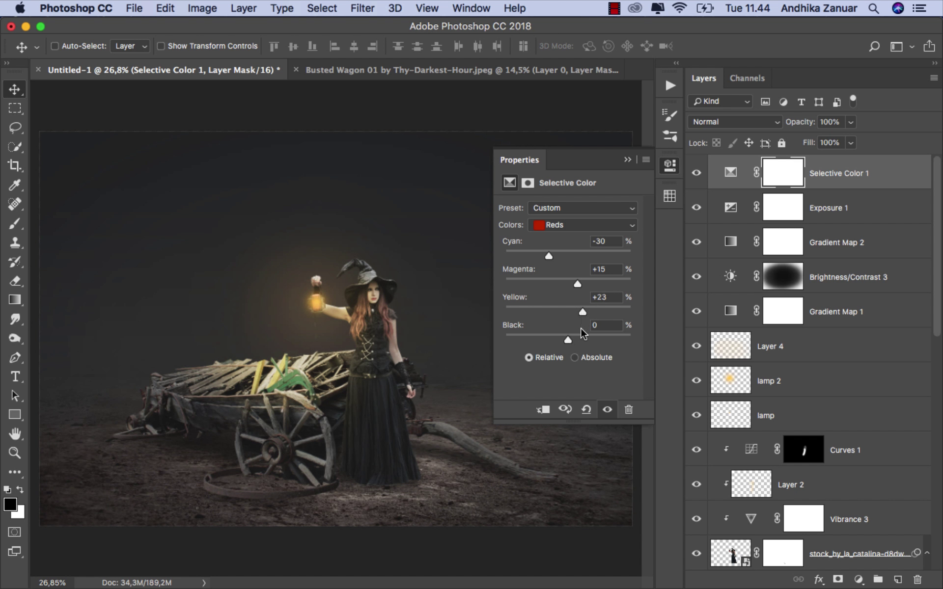
left_click_drag(568, 339, 650, 344)
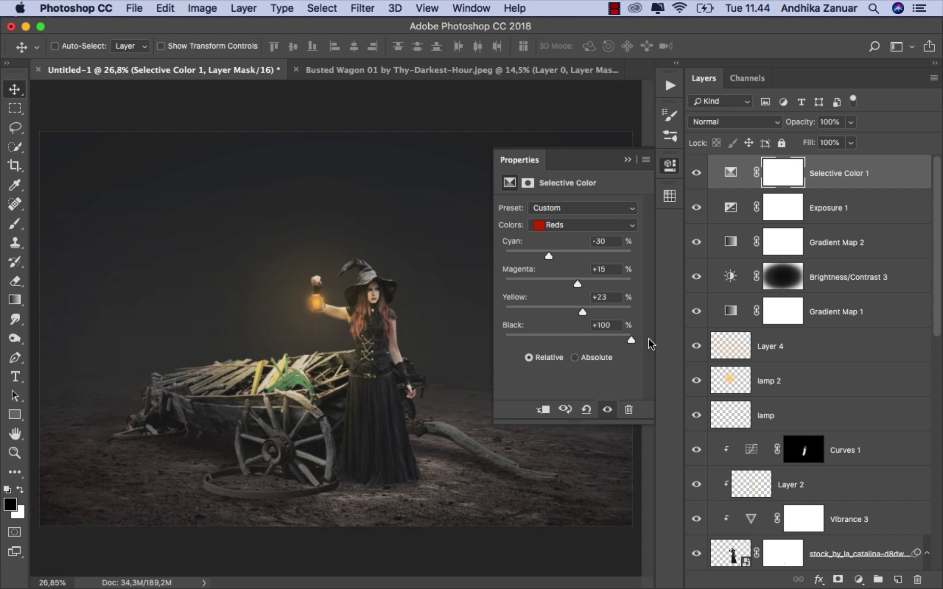
left_click(696, 174)
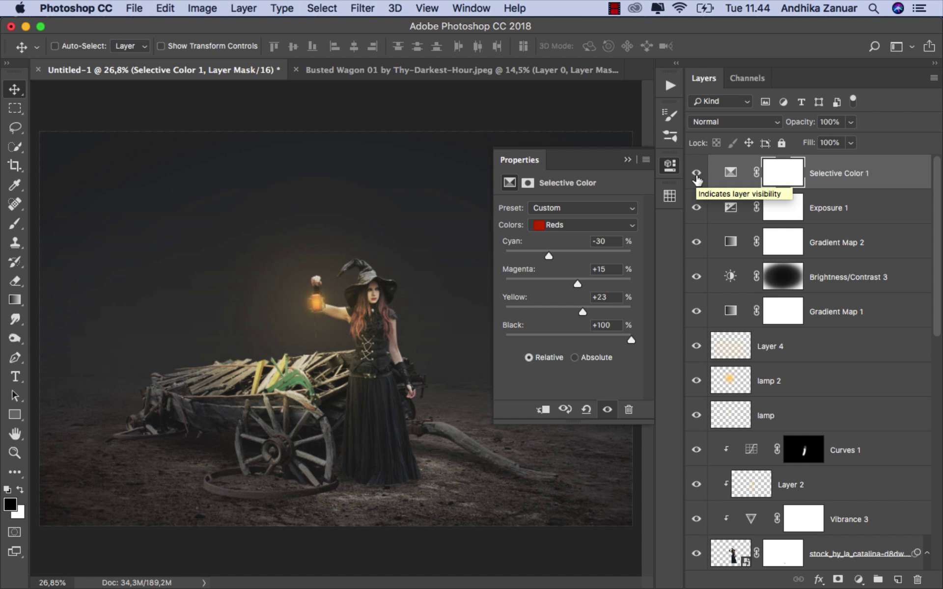
left_click(628, 160)
left_click(696, 174)
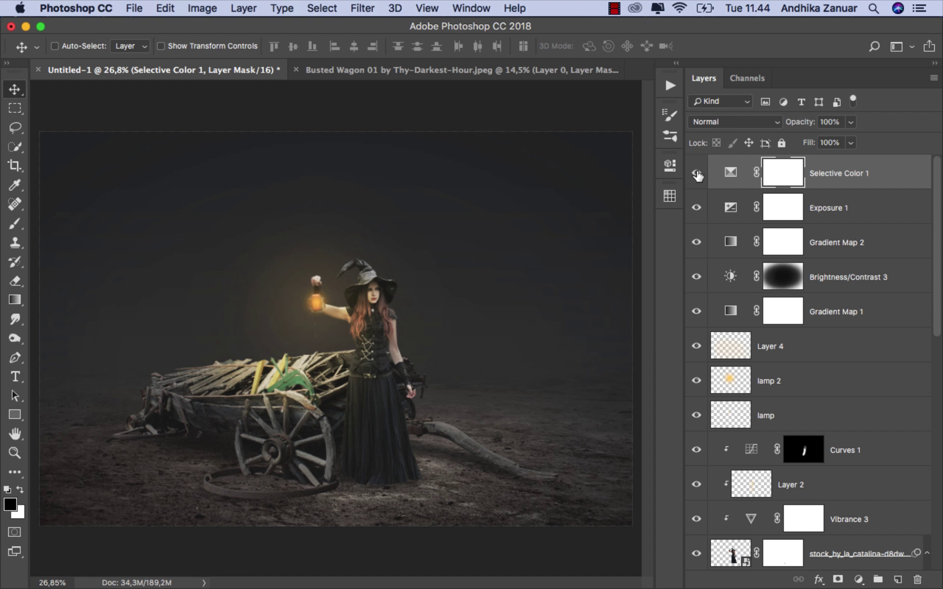
left_click(859, 185)
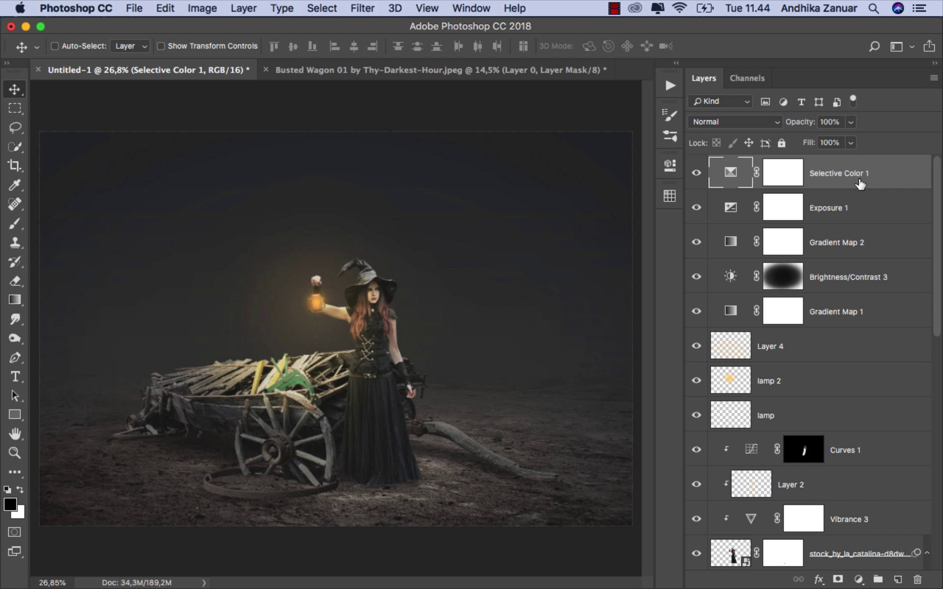
Step: Save the composite as 27.jpg in JPEG format at quality 12 (Maximum)
left_click(139, 10)
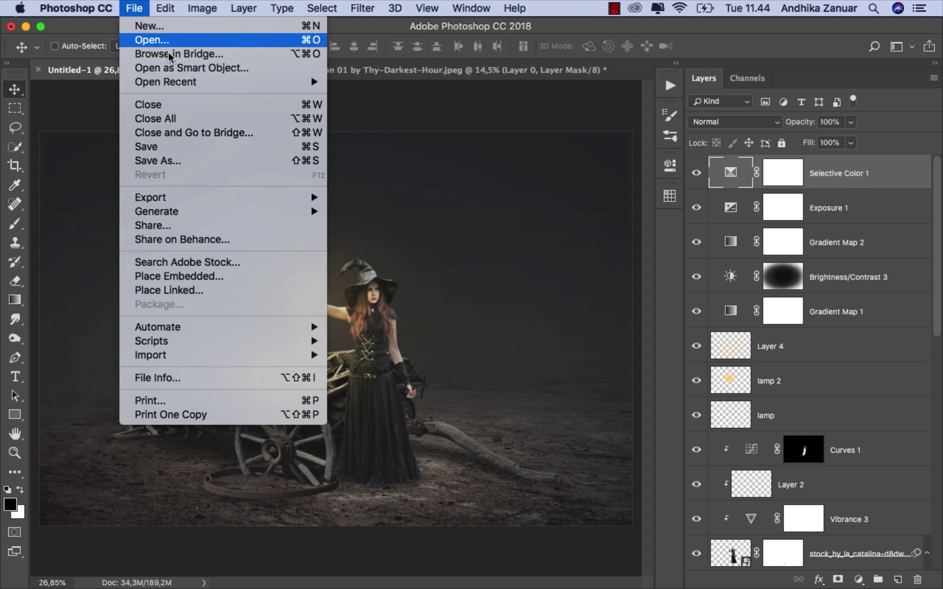
left_click(202, 161)
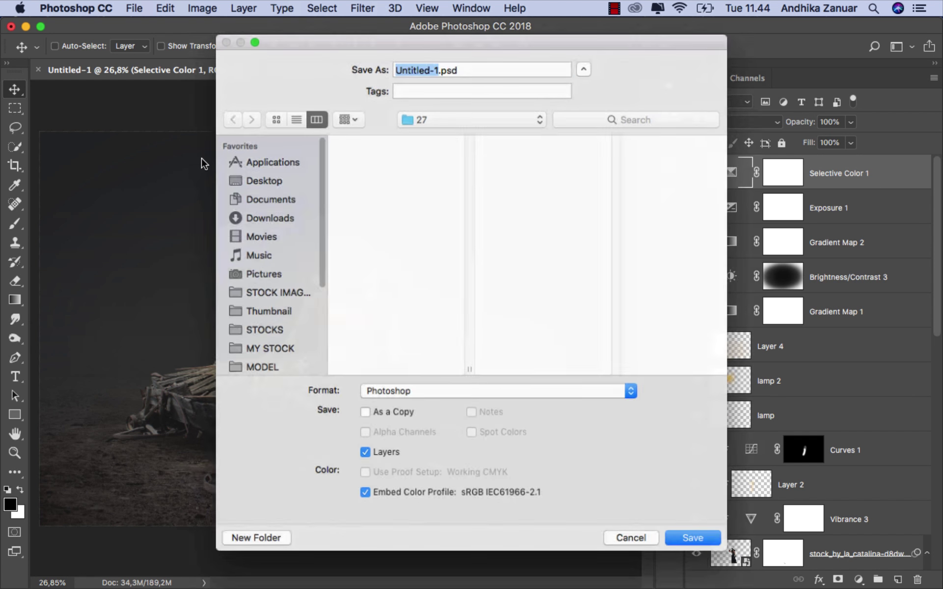
type("27")
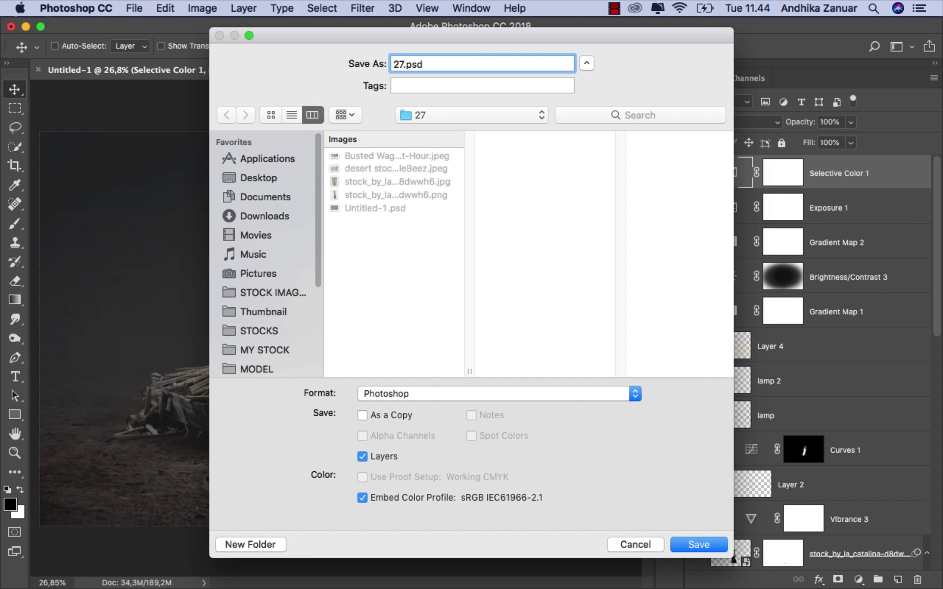
left_click(475, 397)
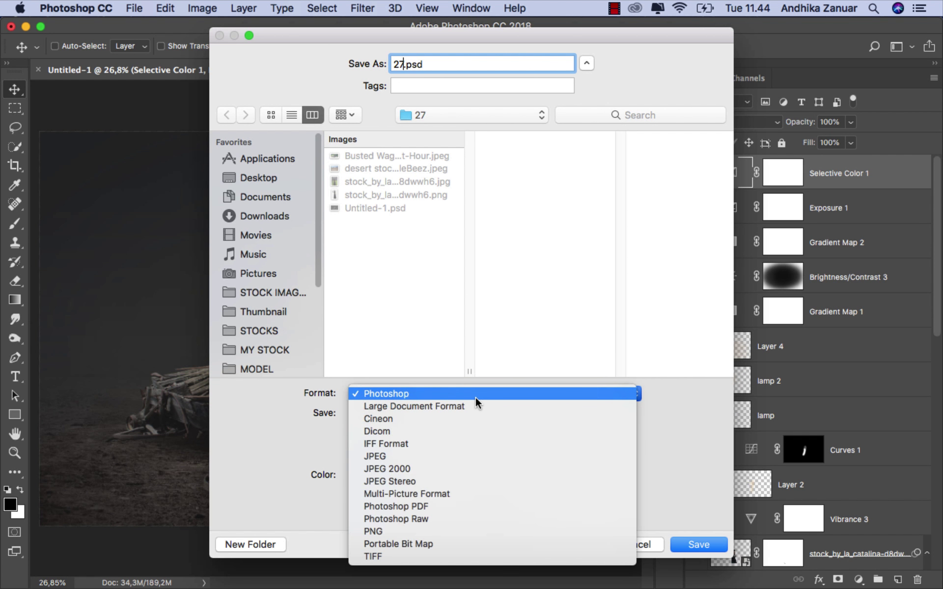
left_click(480, 457)
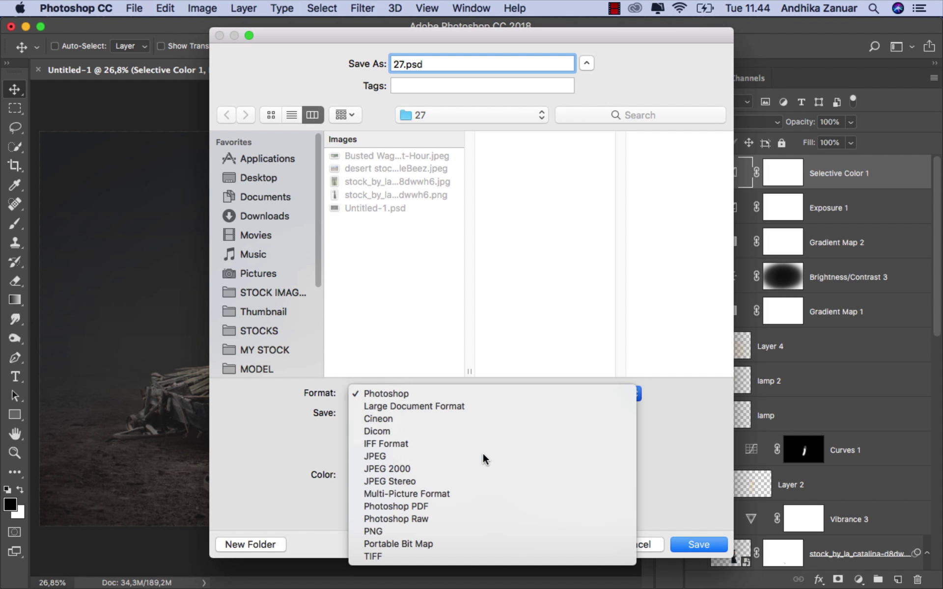
left_click(694, 545)
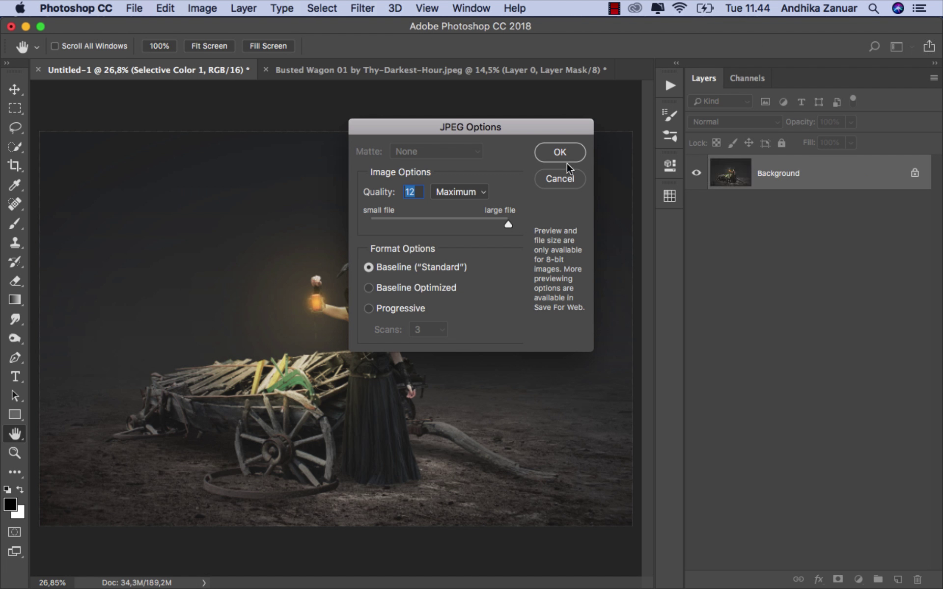
left_click(560, 159)
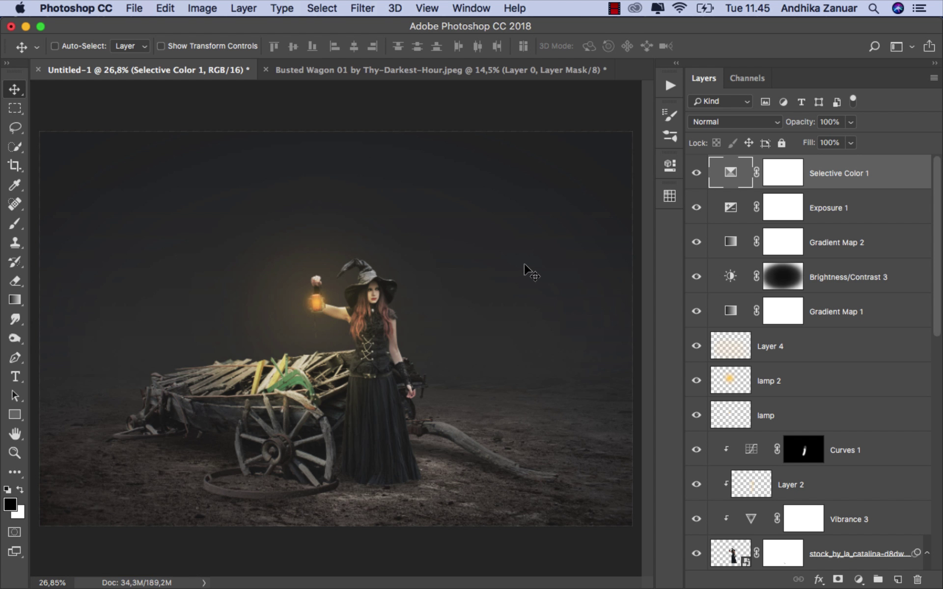
Step: Quick Look 27.jpg from the 27 folder in the Open dialog
left_click(133, 8)
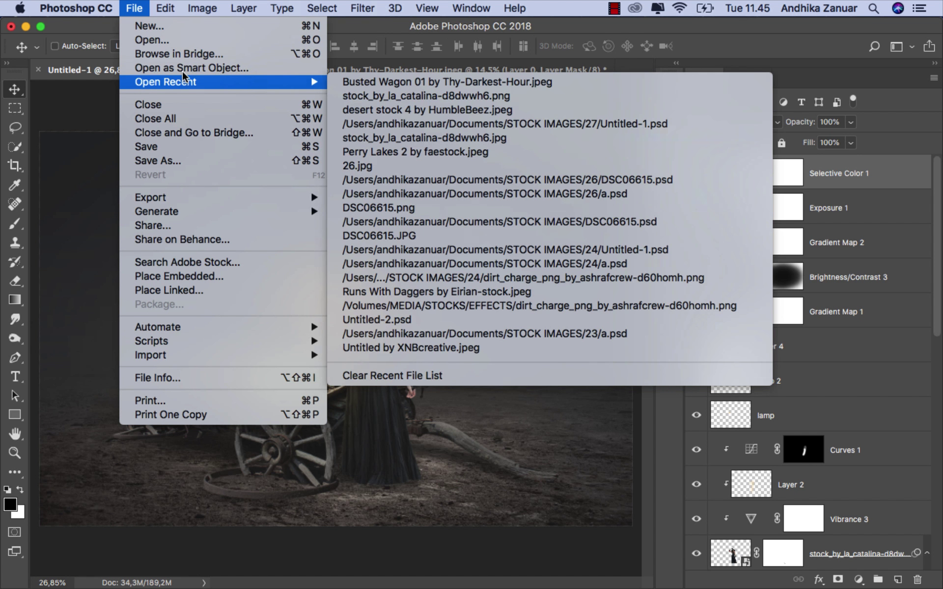
left_click(199, 40)
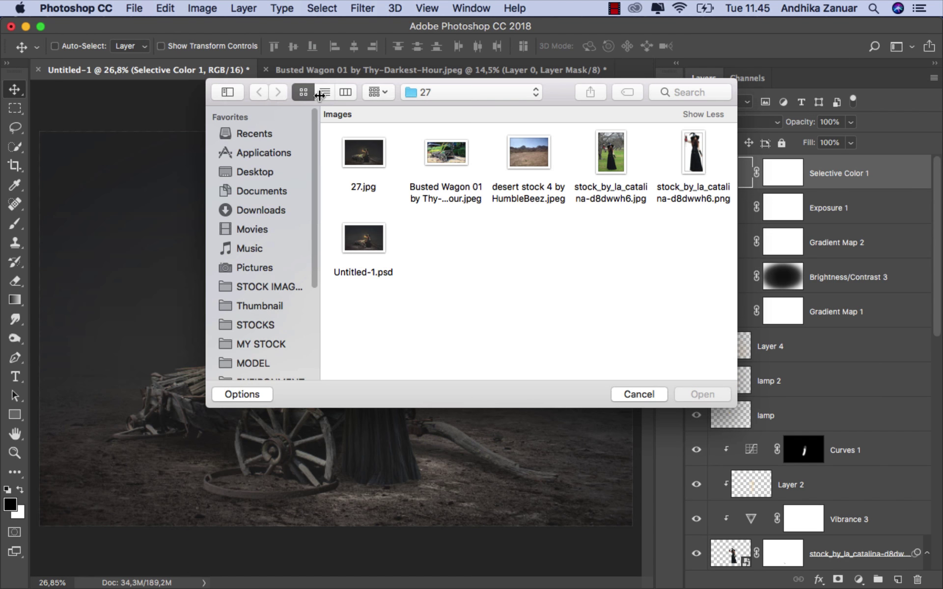
left_click(372, 158)
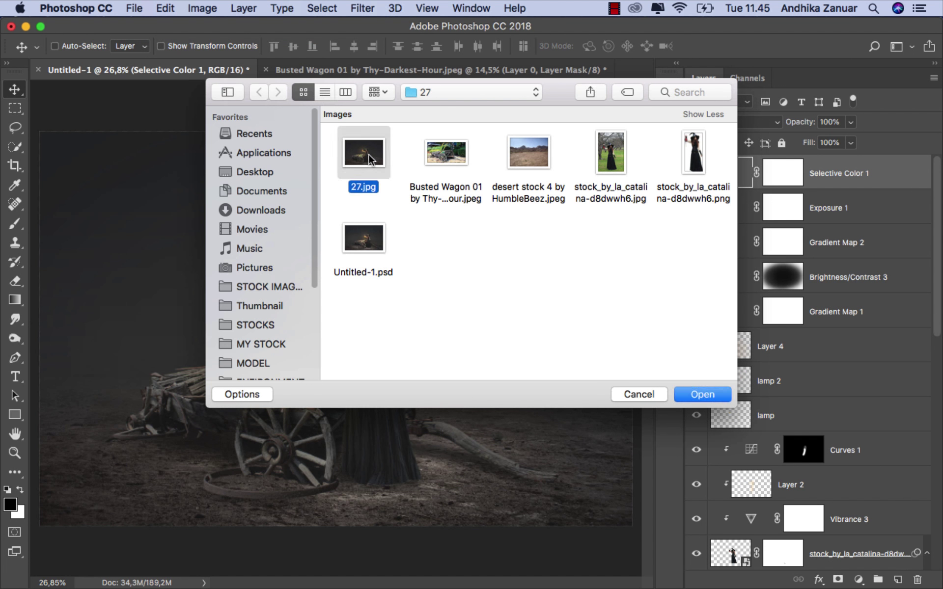
key("space")
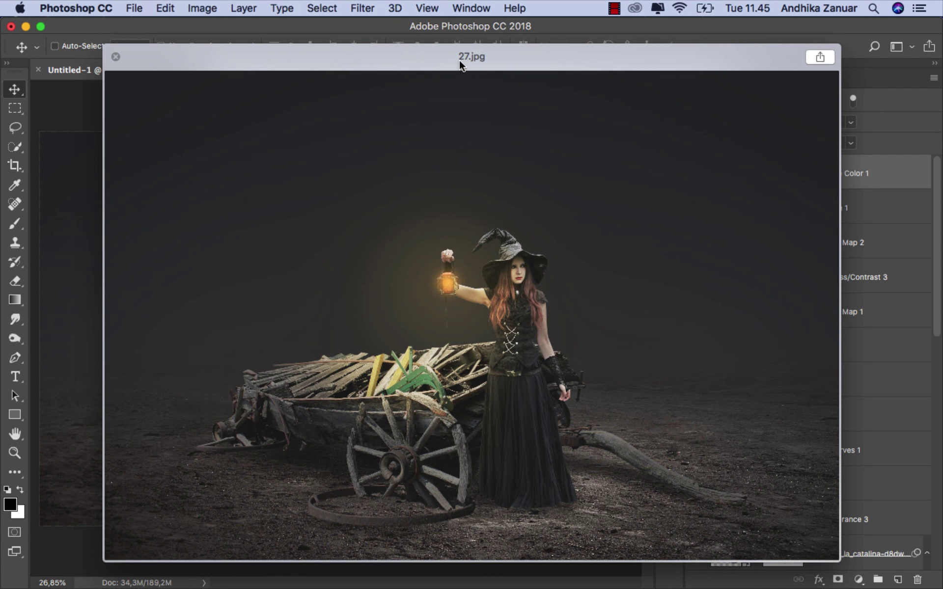